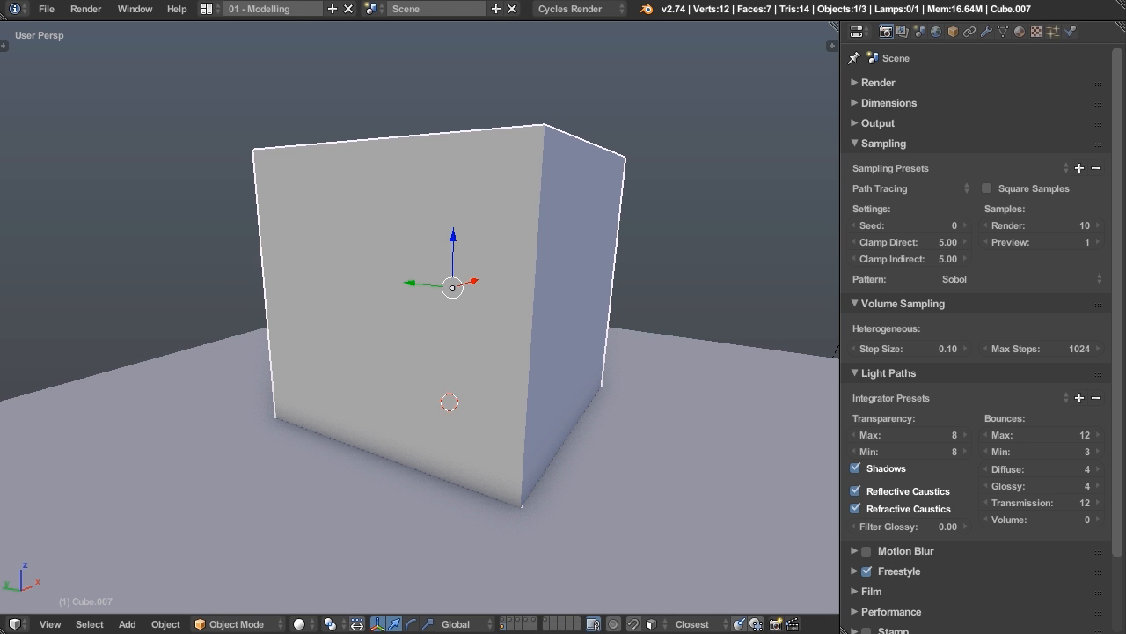
Step: Switch the viewport shading to Rendered to preview the cube and ground plane
click(301, 624)
click(329, 519)
middle_drag(567, 467, 542, 378)
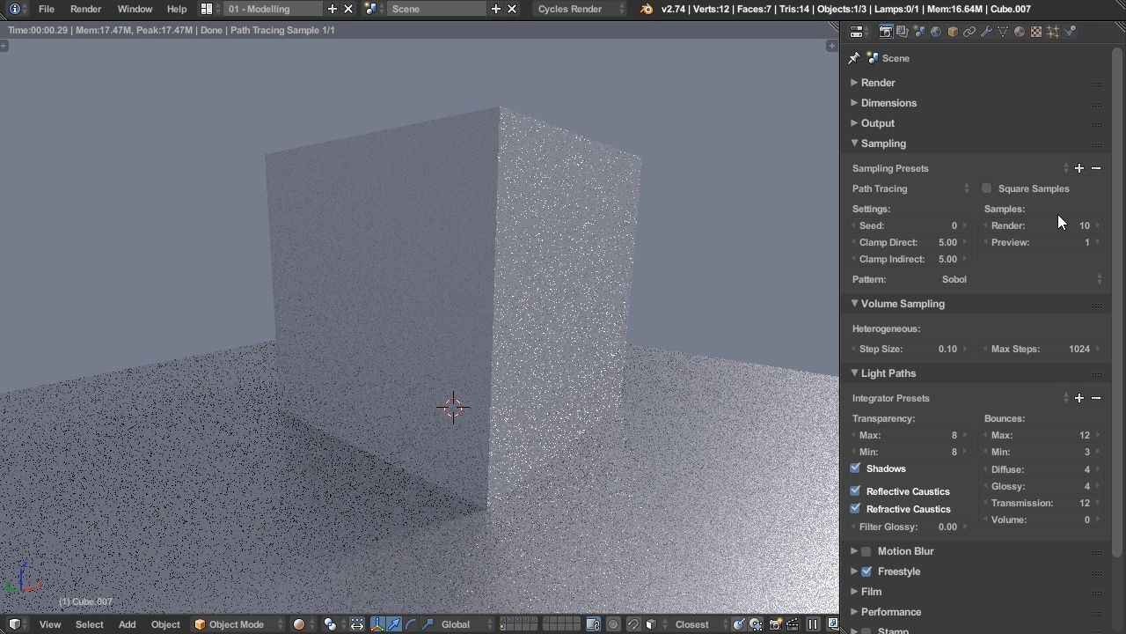
Step: Try 4 and 2 preview samples on the rendered cube from different angles
click(1098, 245)
click(1097, 246)
click(1098, 246)
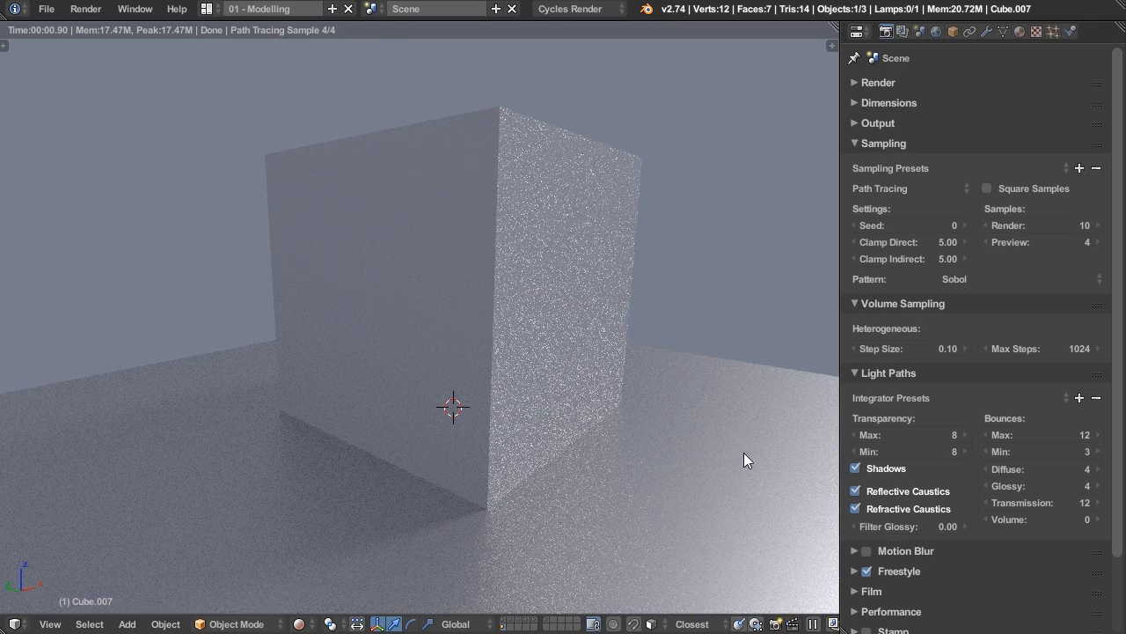
middle_drag(802, 420, 666, 465)
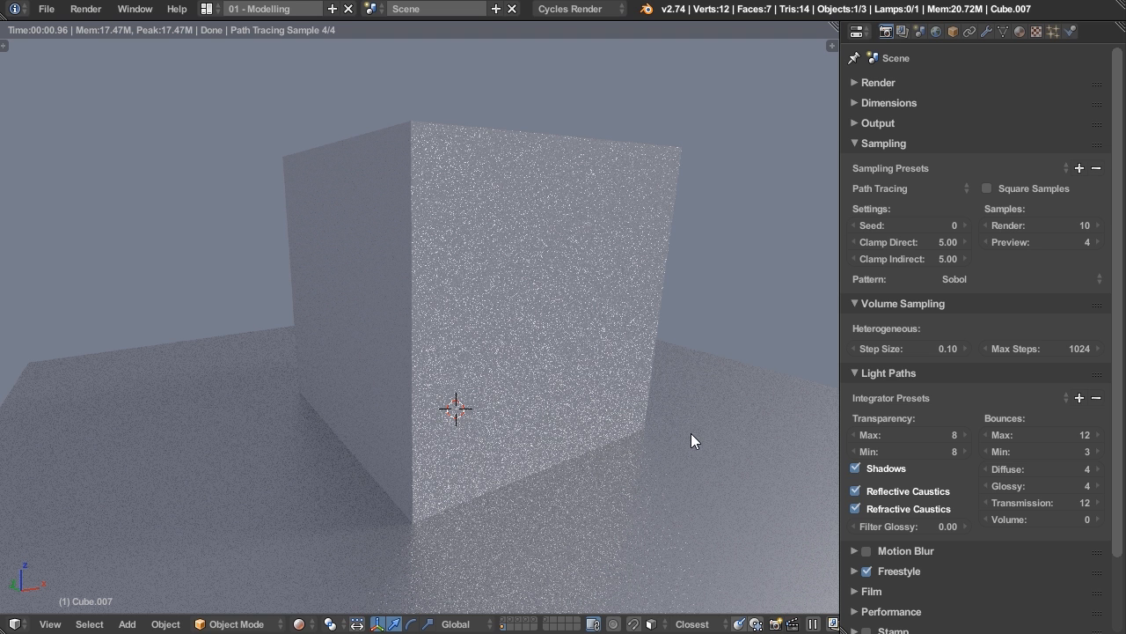
click(988, 242)
click(988, 242)
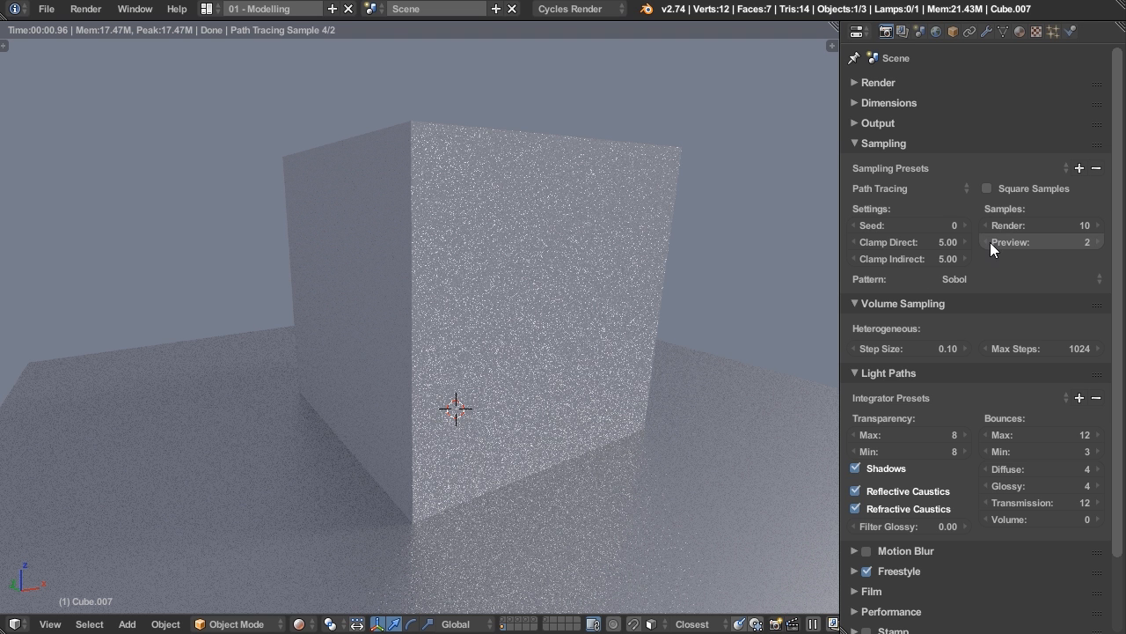
middle_drag(601, 414, 638, 417)
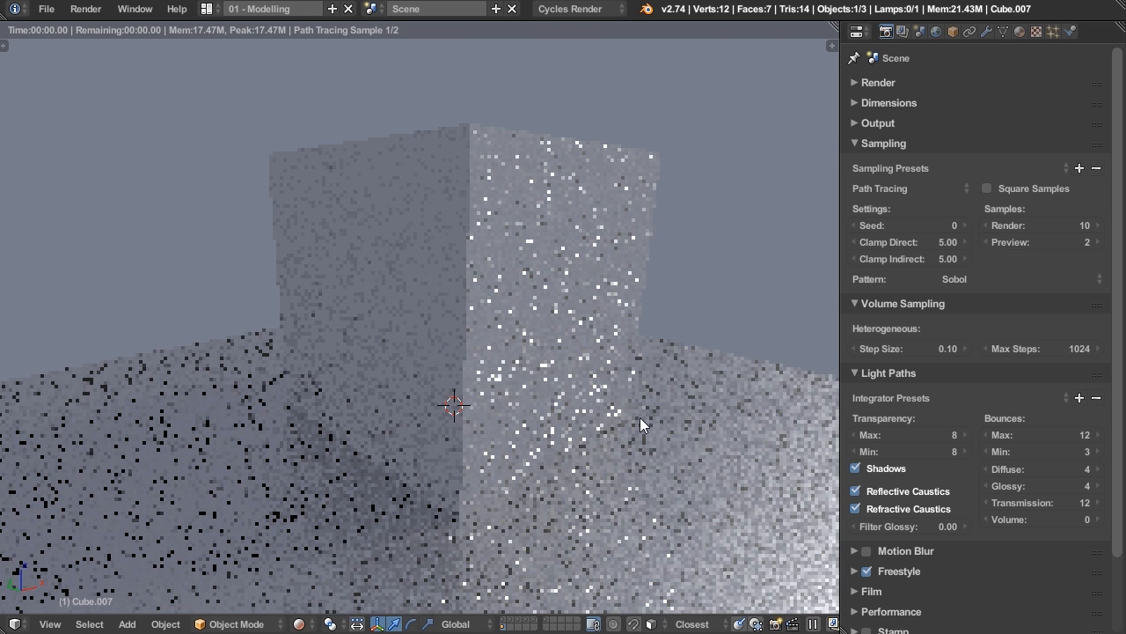
Step: Set the preview samples to 92 for the rendered viewport
click(1021, 242)
text(92)
key(Return)
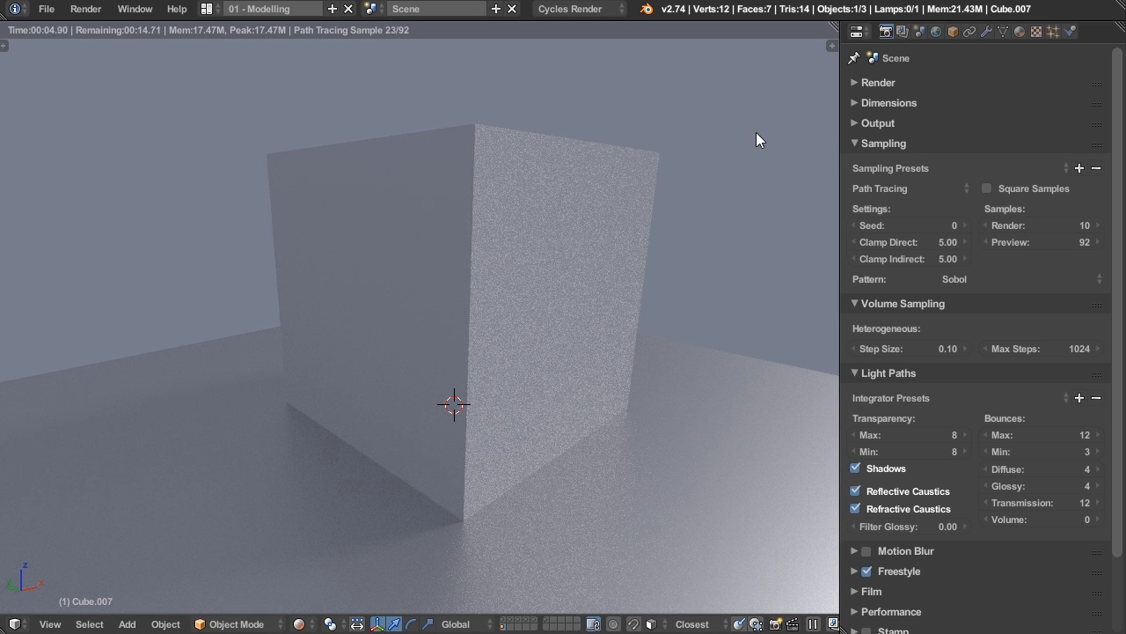
scroll(633, 472, down, 2)
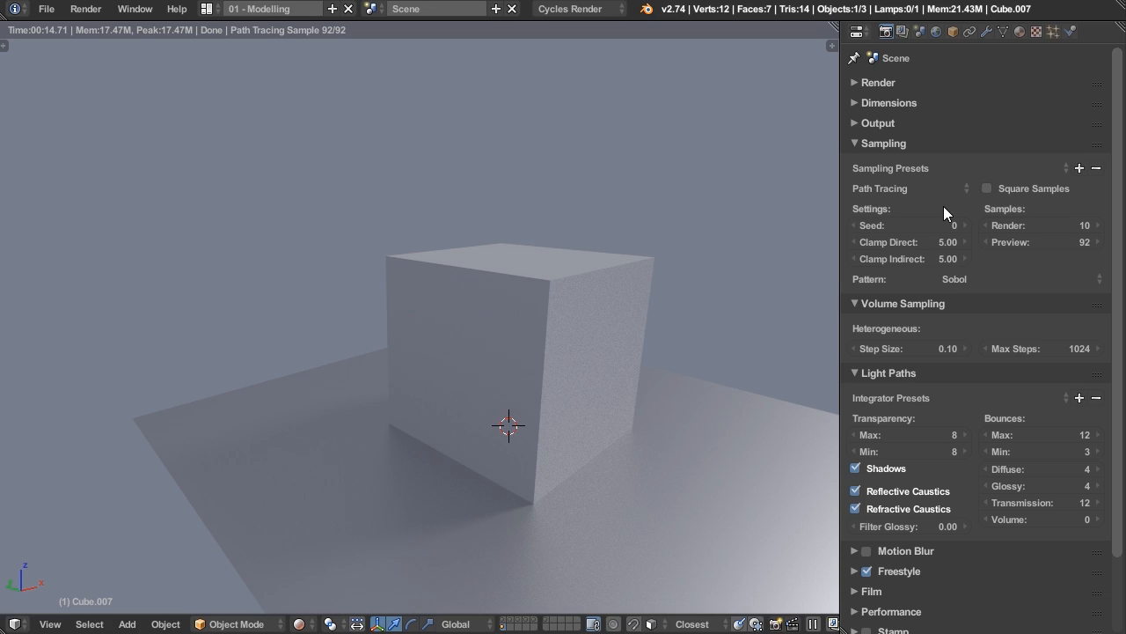
Step: Try the Correlated Multi-Jitter sampling pattern on the cube and restore the Sobol pattern
middle_drag(728, 384, 714, 362)
scroll(701, 436, up, 3)
middle_drag(572, 407, 539, 355)
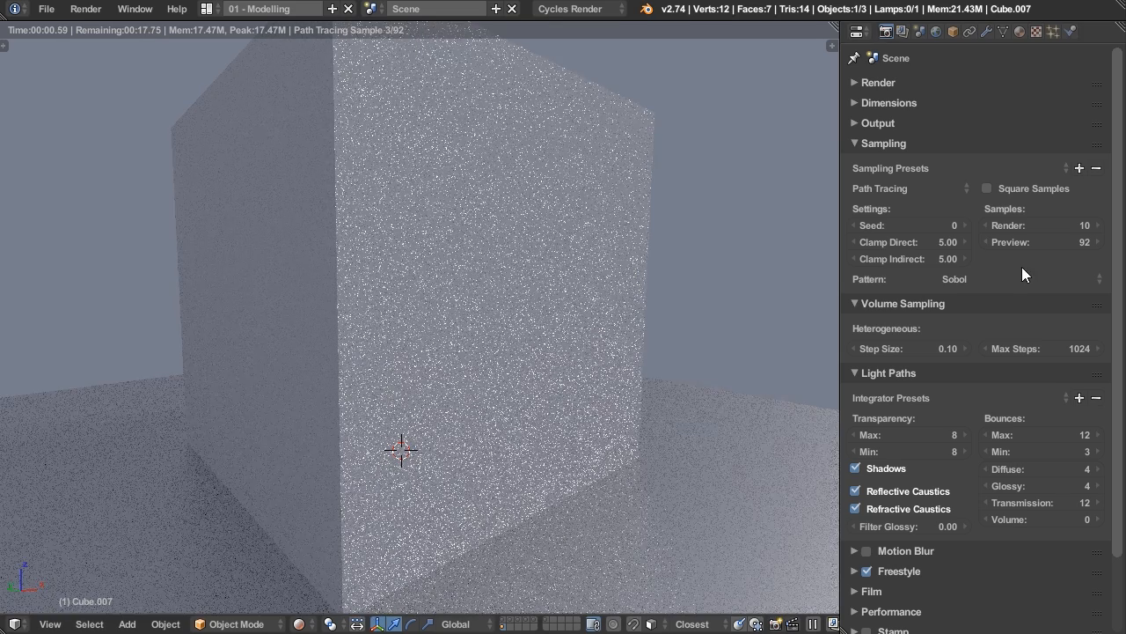
click(974, 279)
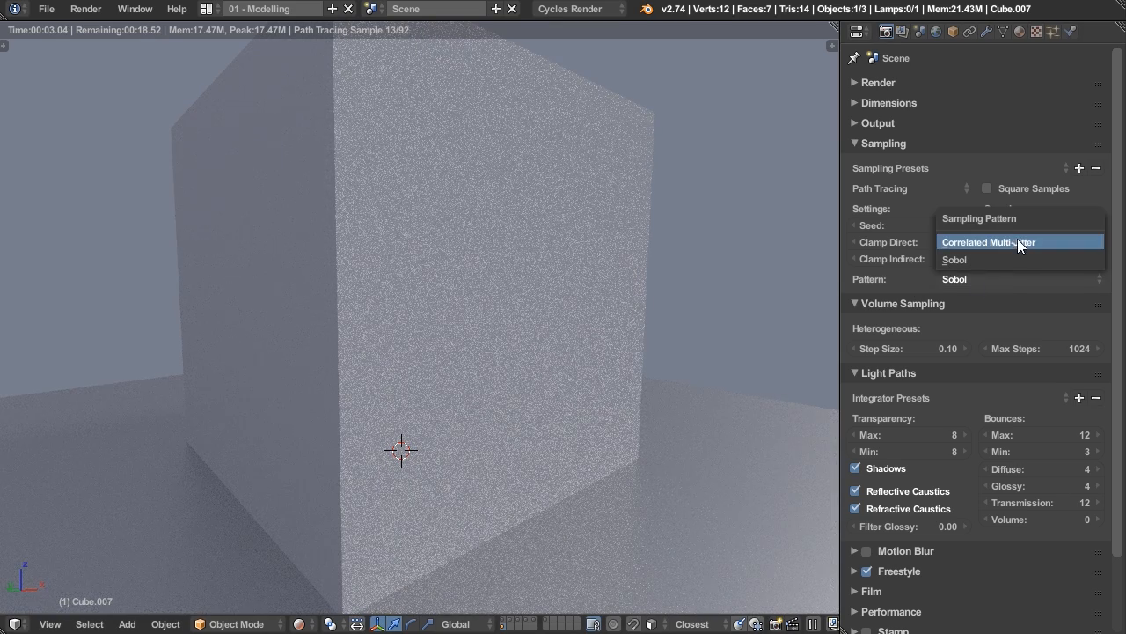
click(1018, 238)
mouse_move(594, 395)
middle_down()
mouse_move(577, 400)
mouse_move(590, 392)
middle_up()
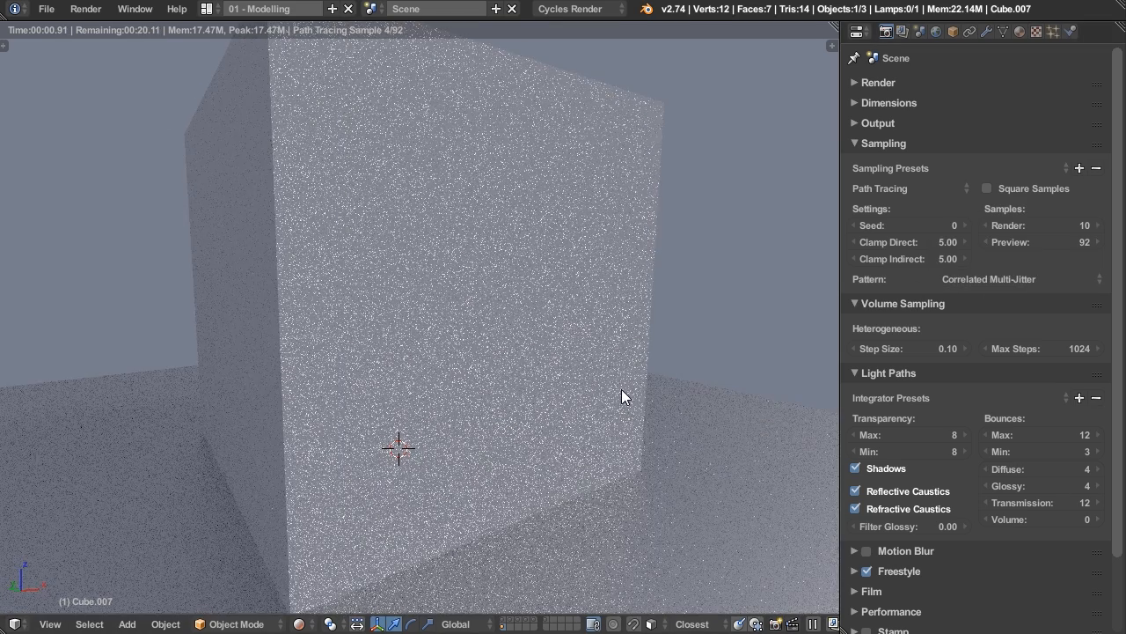
click(994, 279)
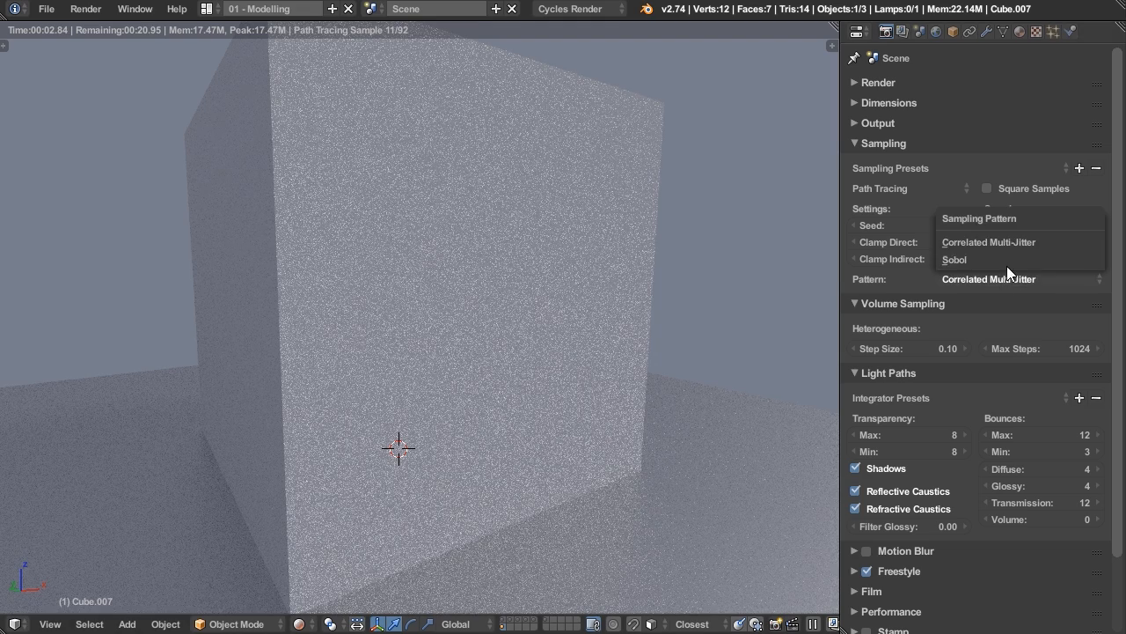
click(1006, 261)
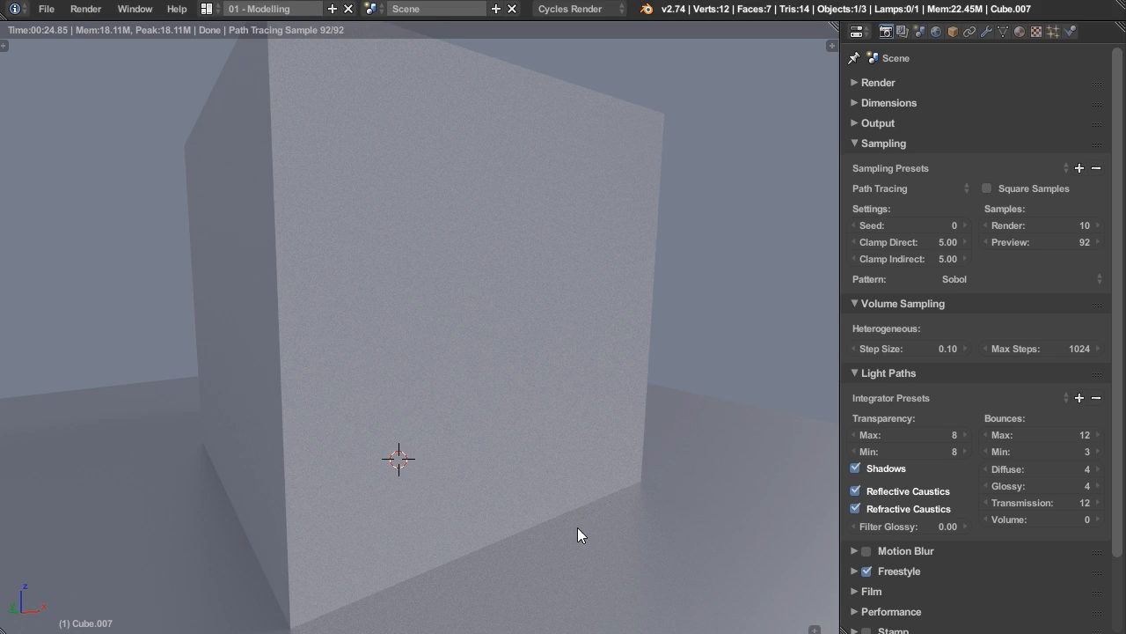
scroll(528, 506, down, 4)
middle_drag(520, 488, 557, 486)
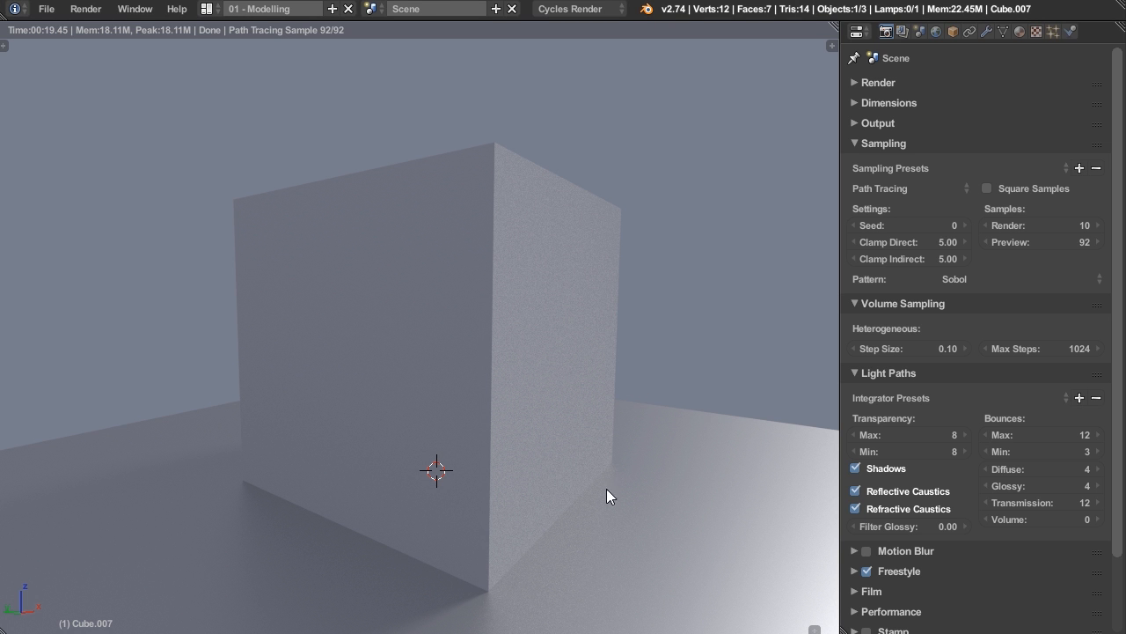
middle_drag(615, 543, 586, 561)
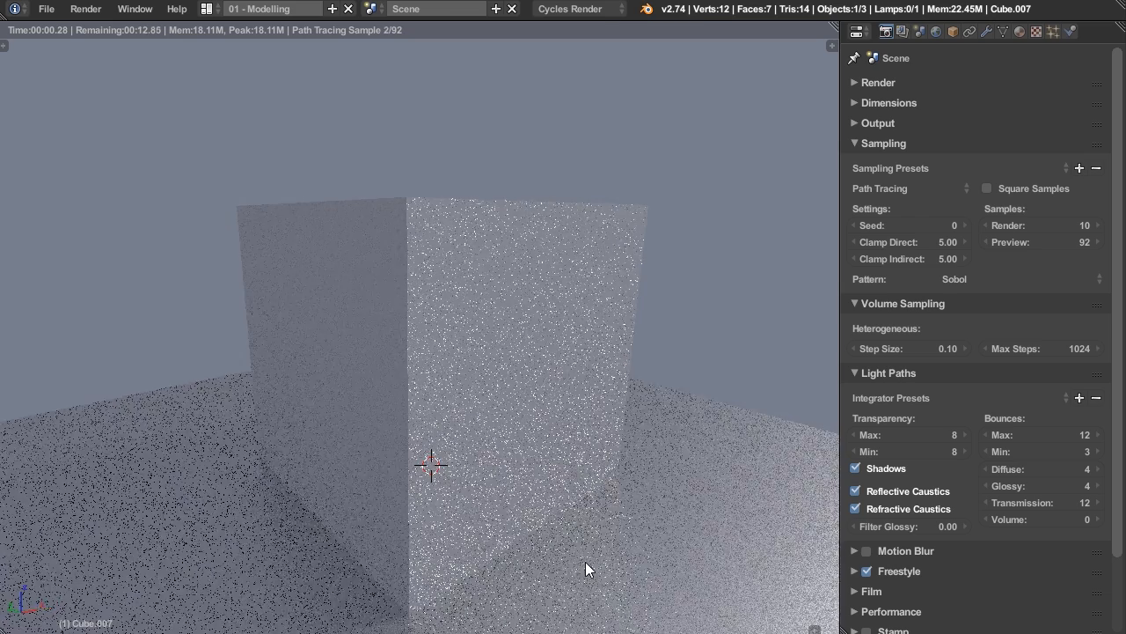
middle_drag(647, 482, 652, 480)
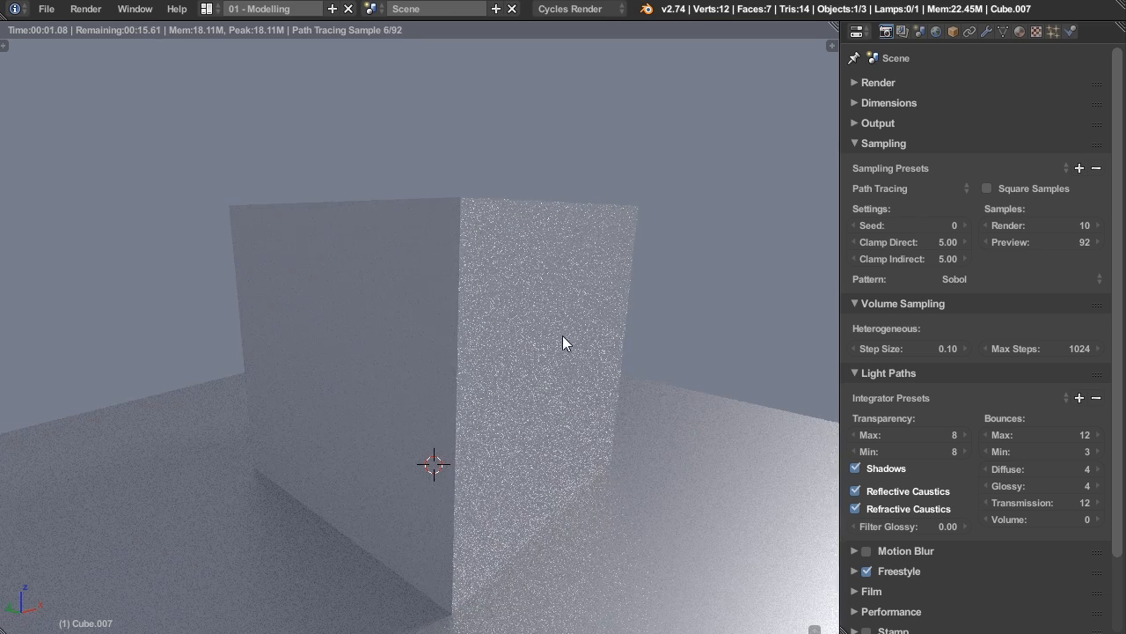
middle_drag(597, 337, 629, 480)
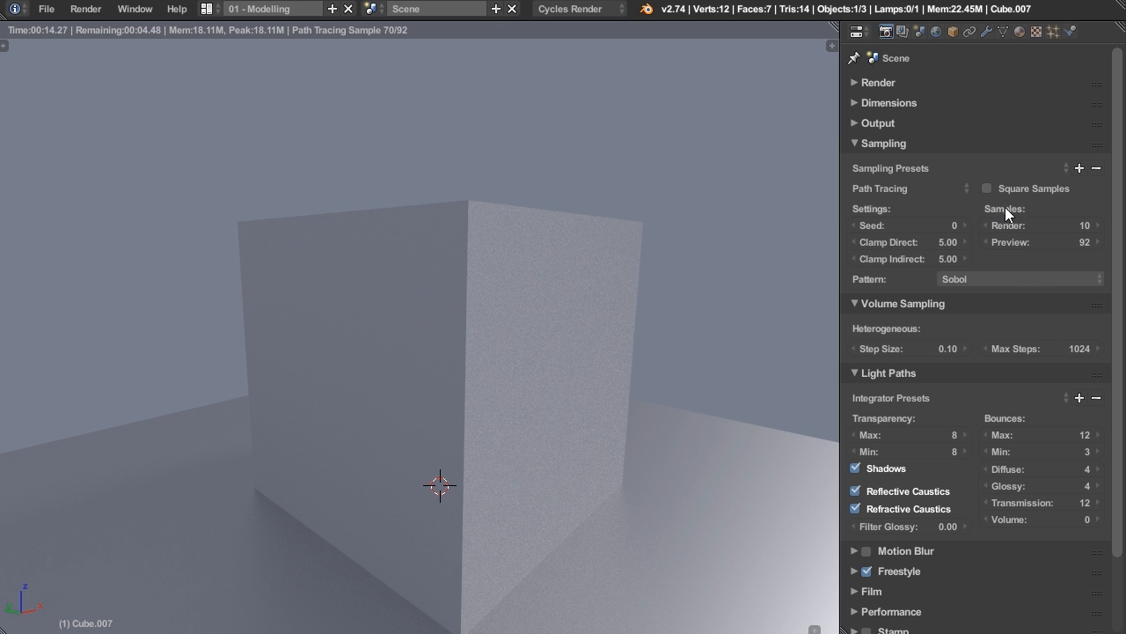
Step: Try the Branched Path Tracing integrator and return to Path Tracing
click(955, 185)
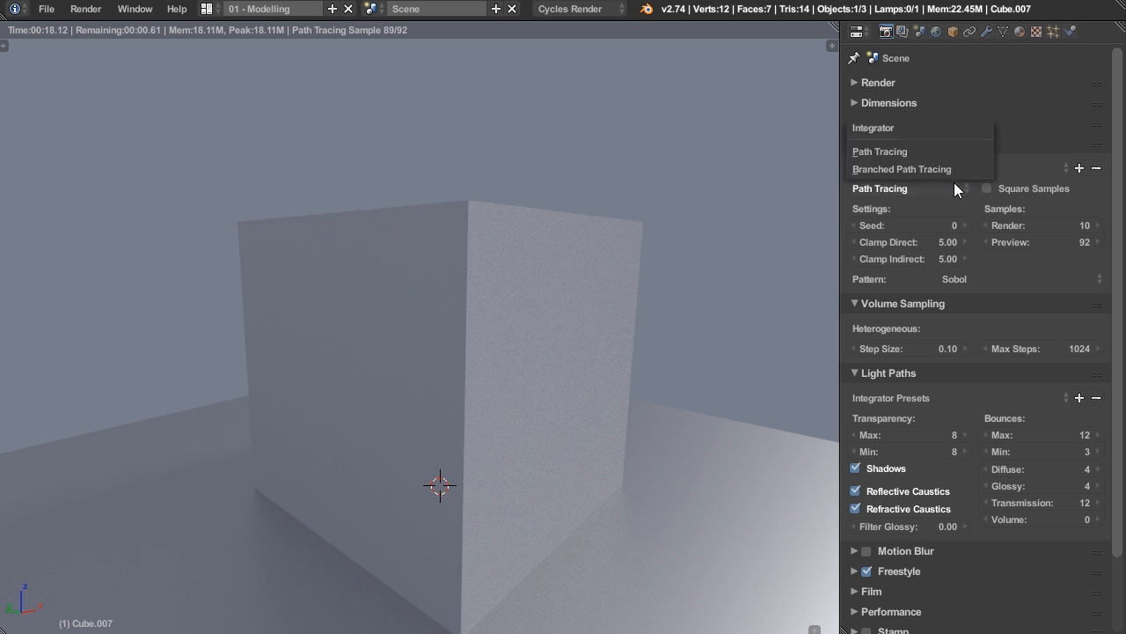
click(961, 168)
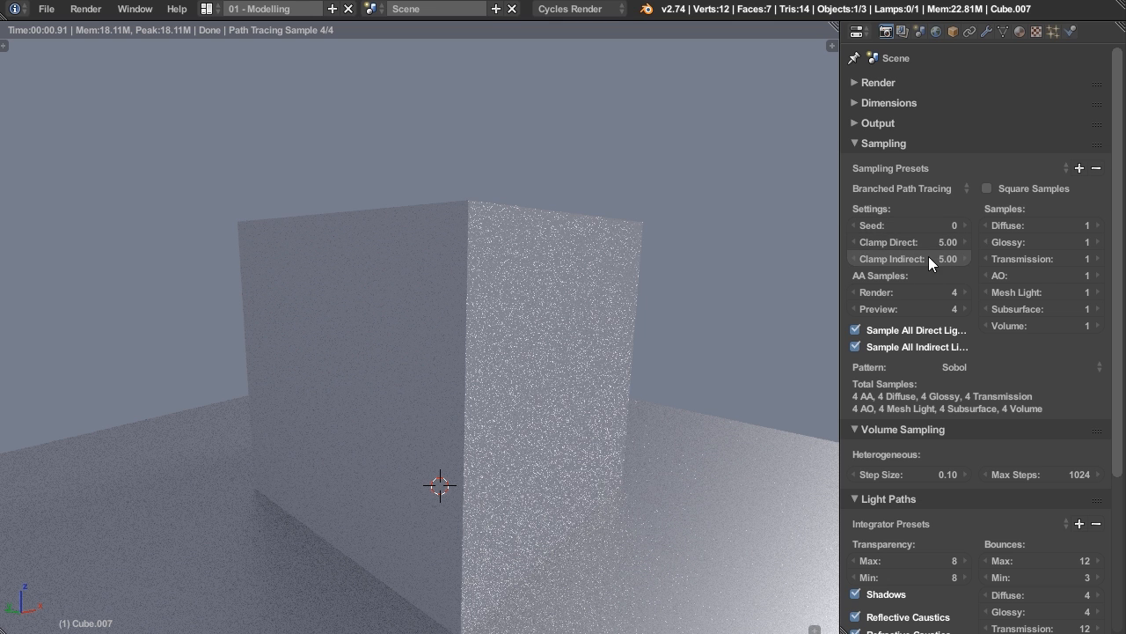
click(961, 187)
click(939, 152)
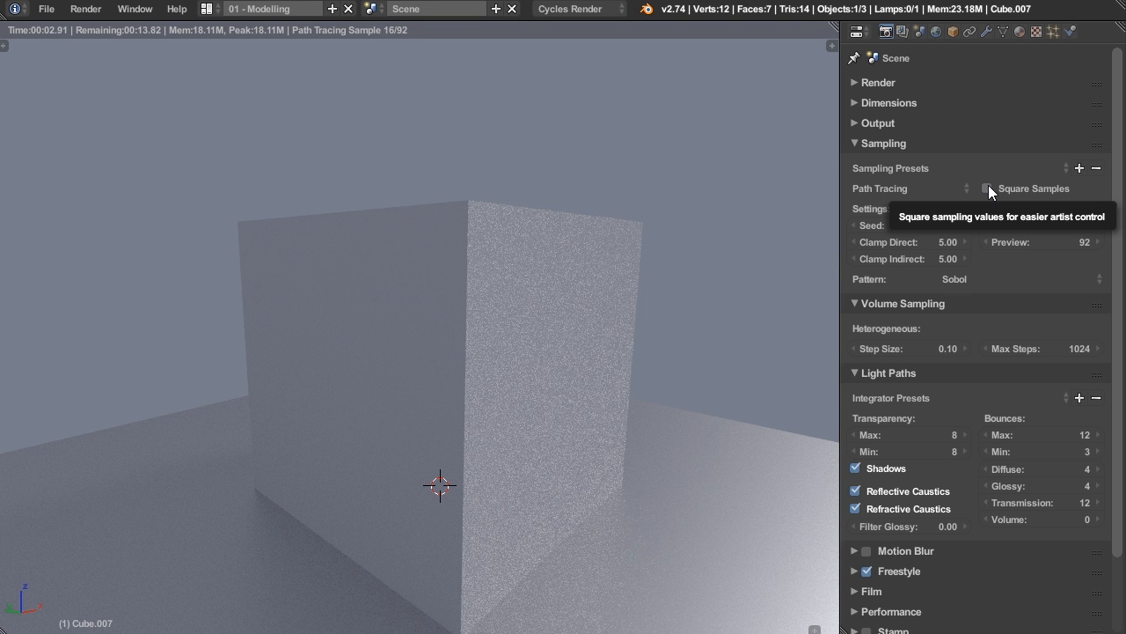
Step: Enable Square Samples and set the render samples to 12
click(986, 189)
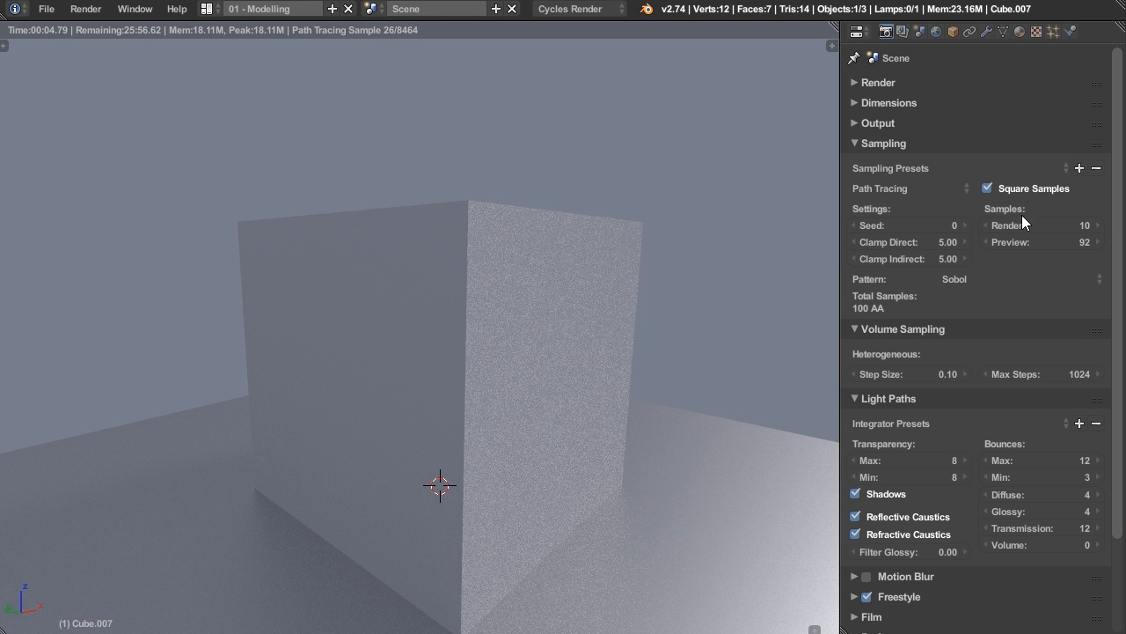
click(1097, 229)
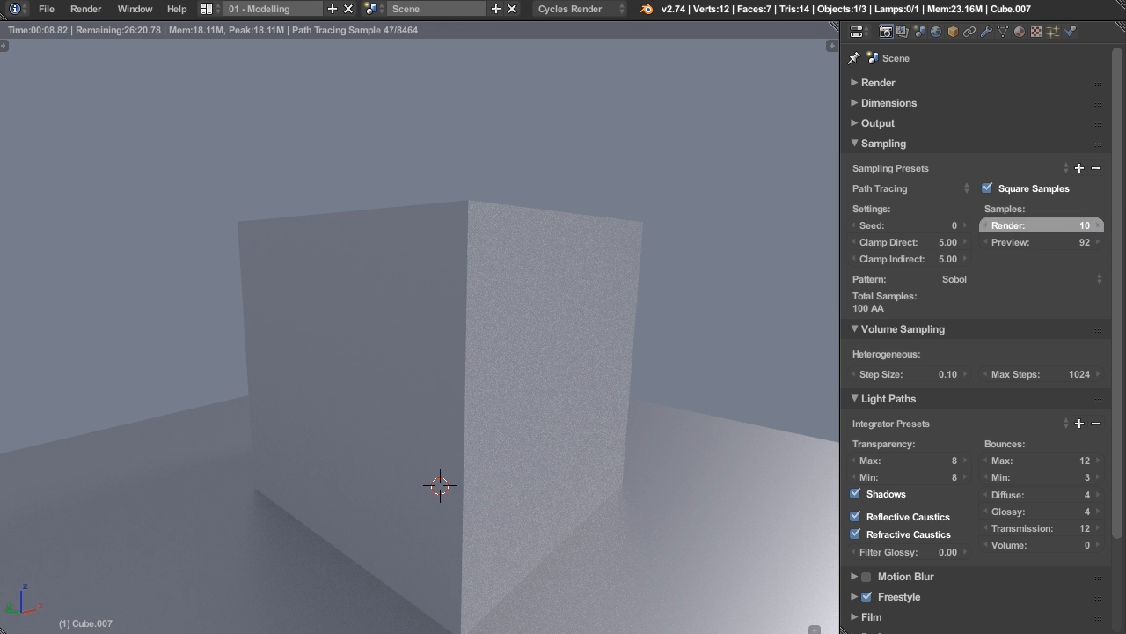
click(1098, 228)
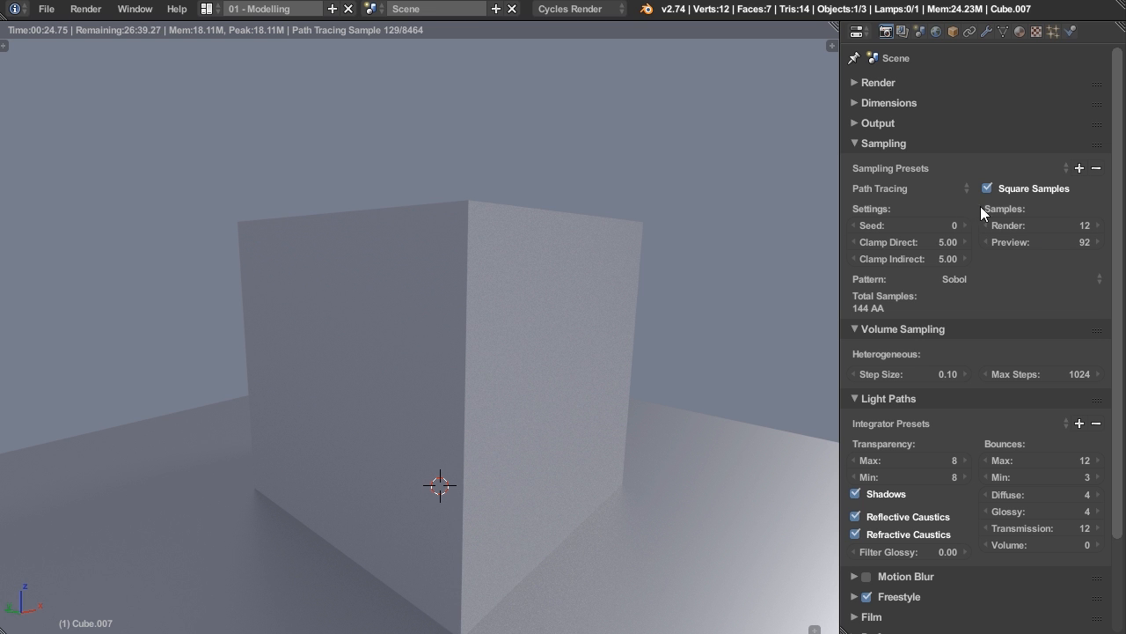
Step: Change the integrator to Branched Path Tracing and set its Diffuse samples to 3
click(925, 187)
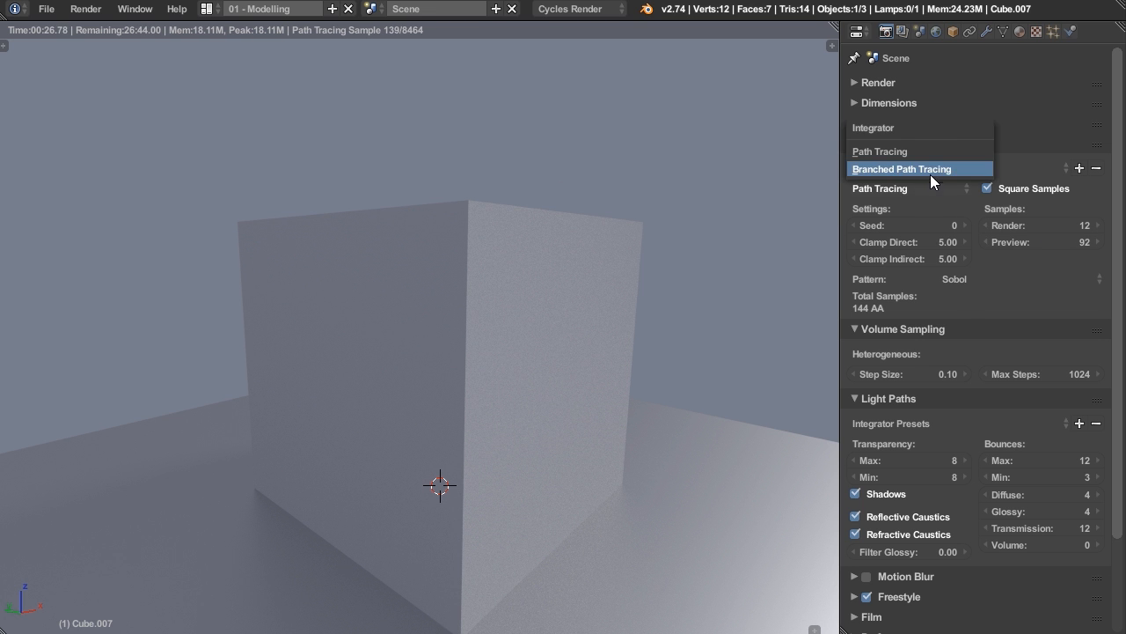
click(931, 174)
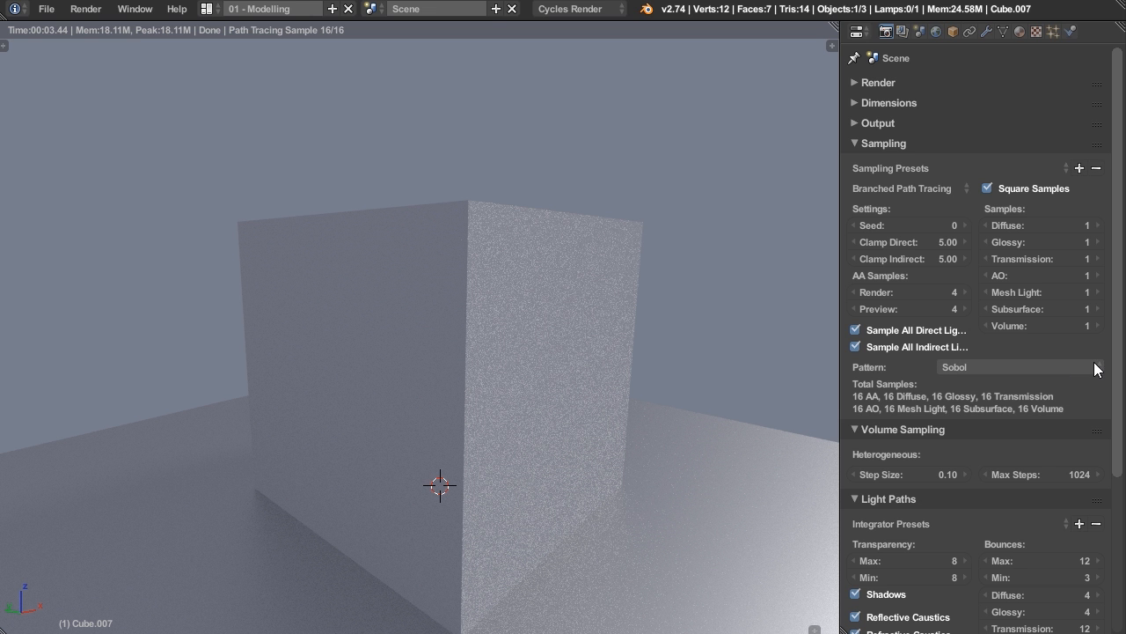
click(1095, 226)
click(1095, 226)
middle_drag(732, 415, 577, 485)
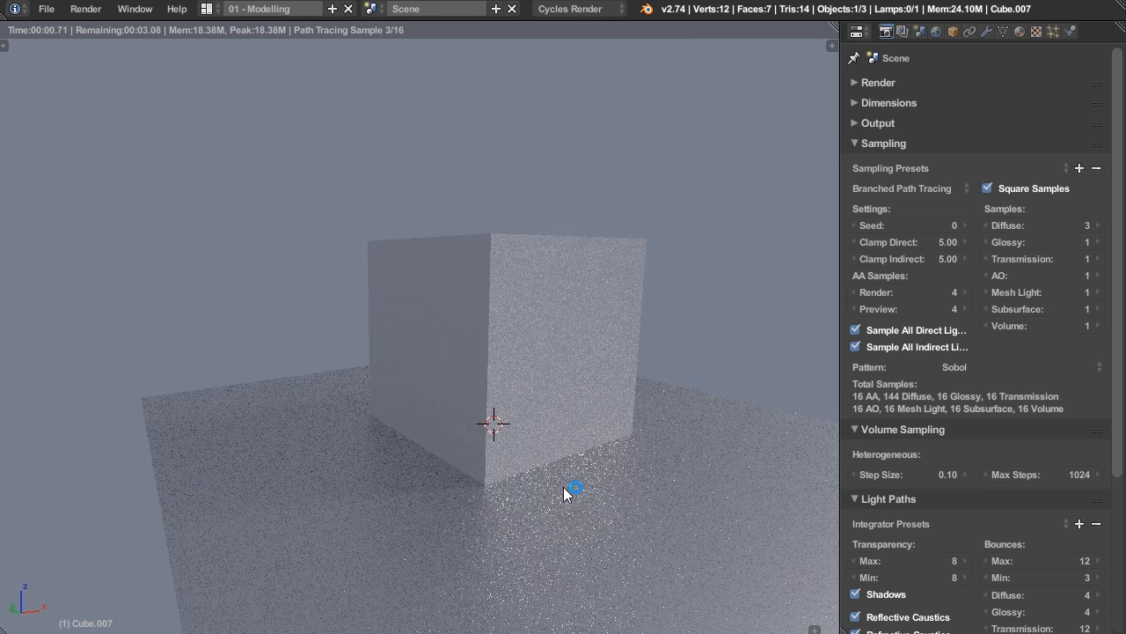
Step: Return the viewport to Solid shading and give the cube's Diffuse BSDF material a light blue color
key(z)
click(544, 533)
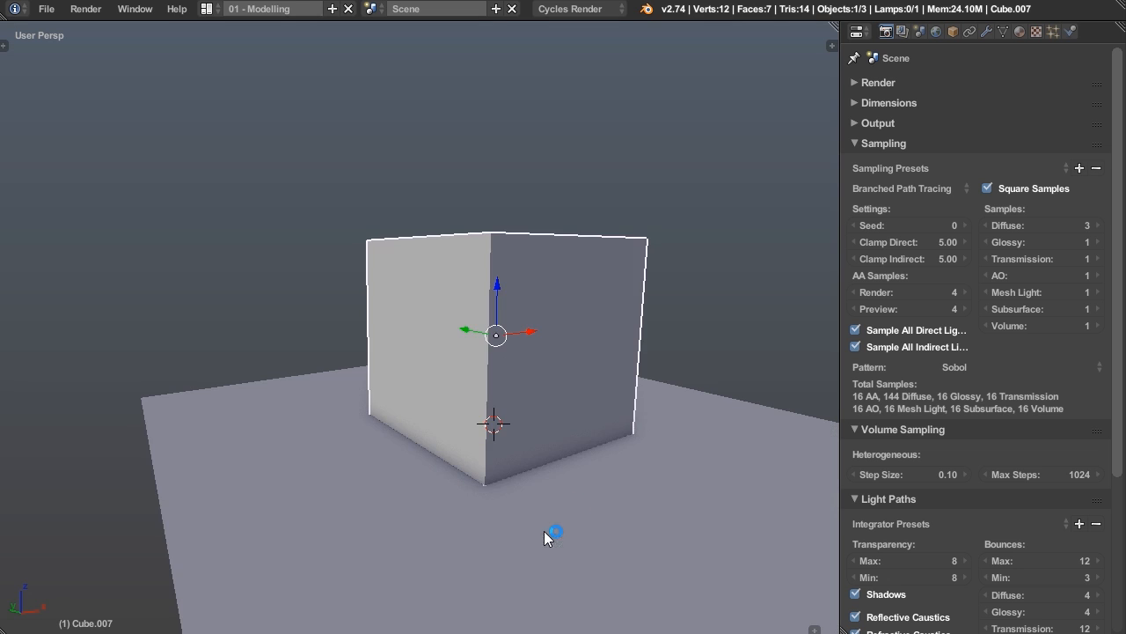
middle_drag(626, 482, 597, 474)
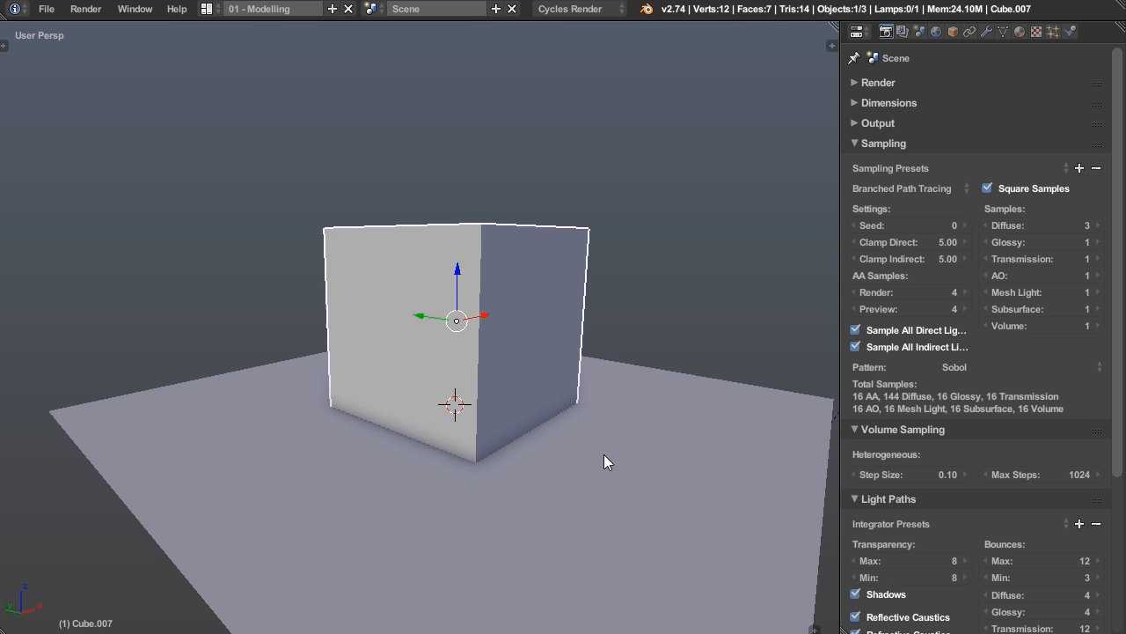
middle_drag(627, 426, 576, 368)
click(1021, 32)
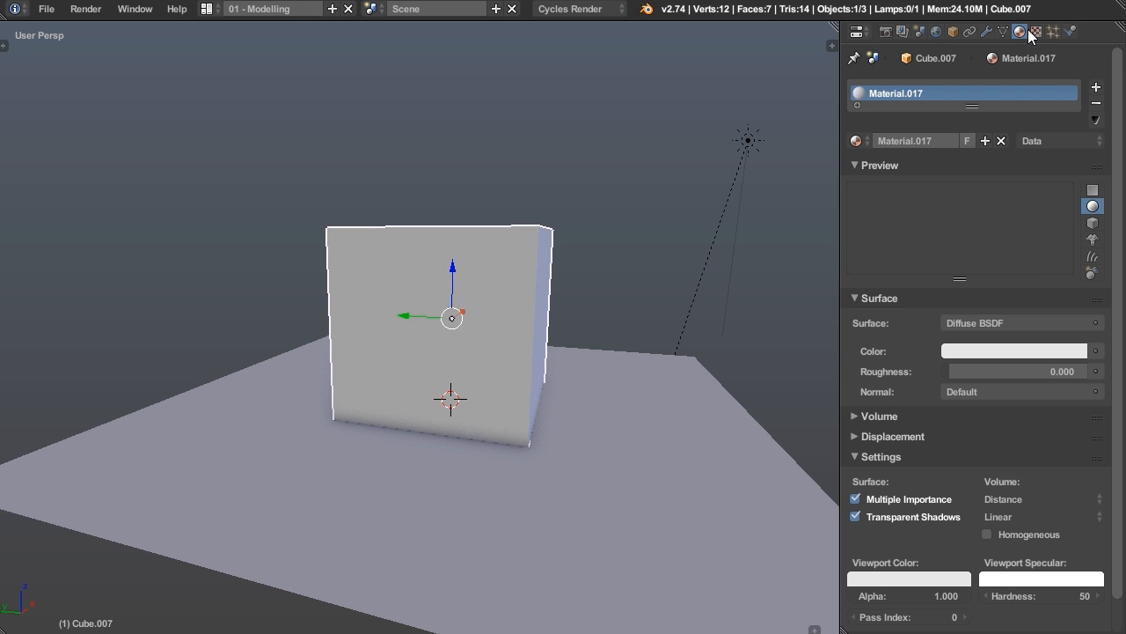
click(1003, 350)
mouse_move(1002, 170)
mouse_down()
mouse_move(1018, 146)
mouse_move(1014, 154)
mouse_up()
Step: Duplicate the blue cube and place the copy beside the original along the X axis
middle_drag(564, 433, 580, 214)
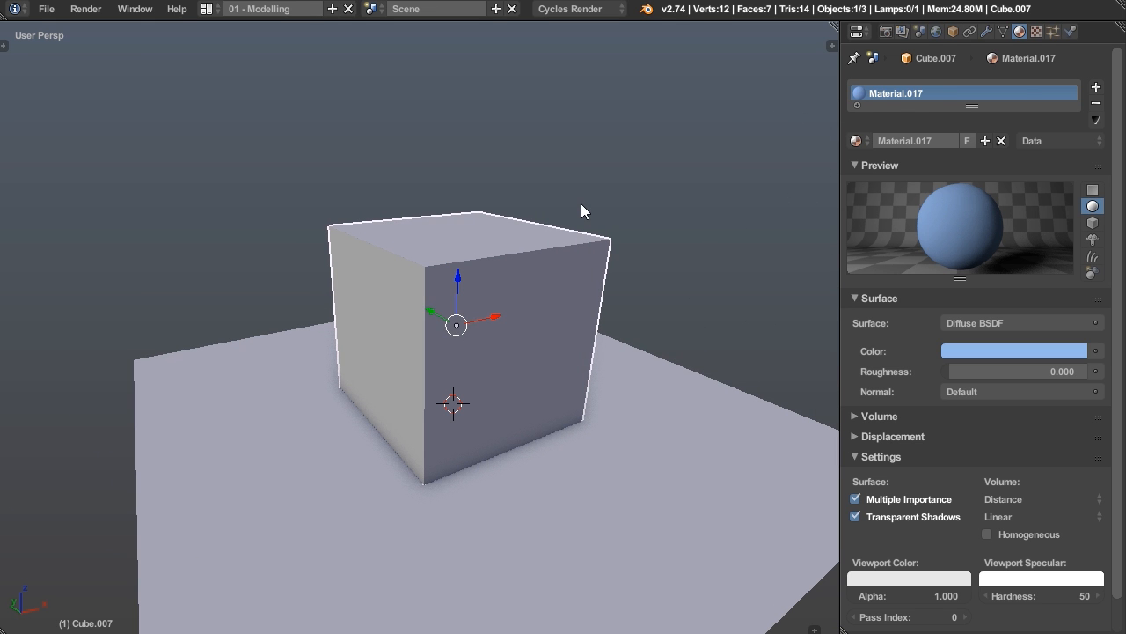
key(shift+d)
key(x)
click(340, 311)
Step: Change the duplicated cube's surface shader to Glossy BSDF
click(1038, 326)
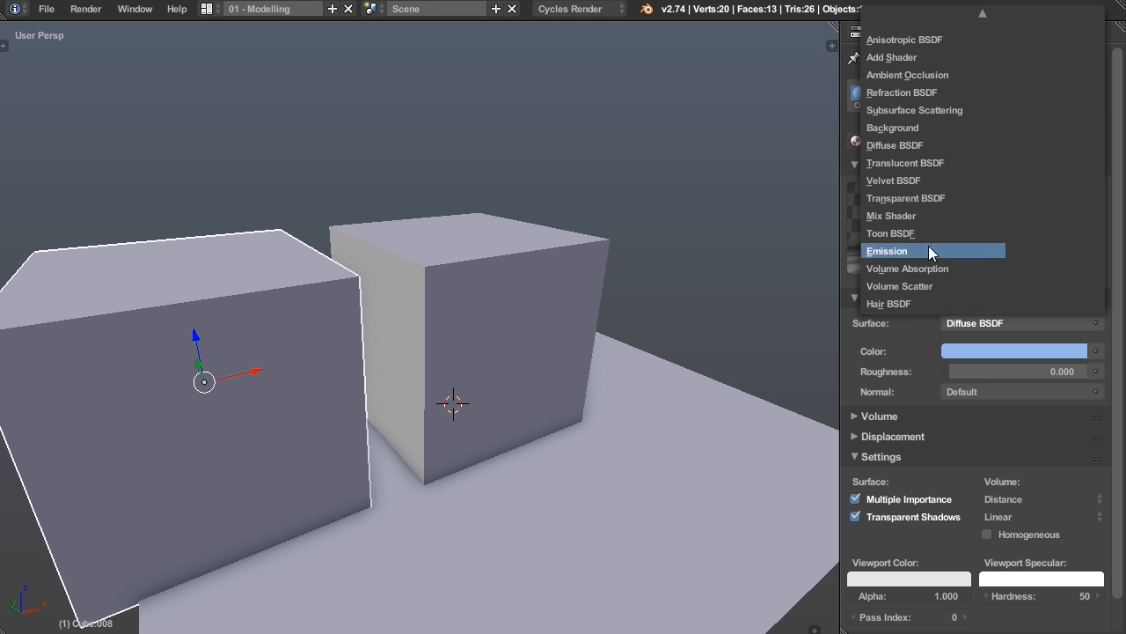
mouse_move(998, 22)
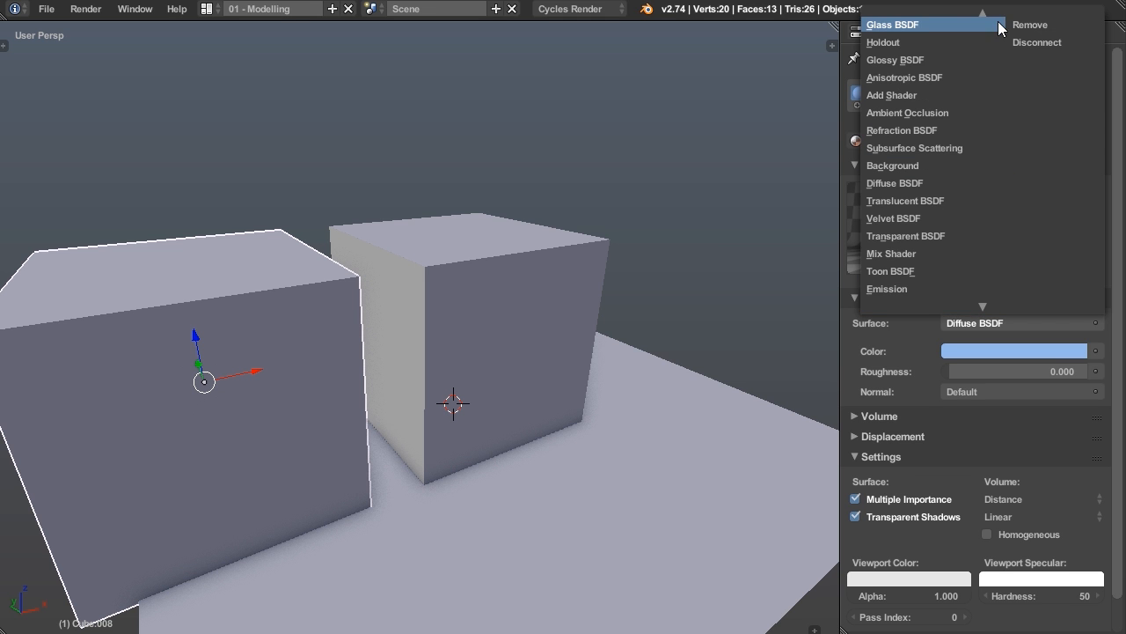
click(895, 60)
scroll(705, 330, down, 3)
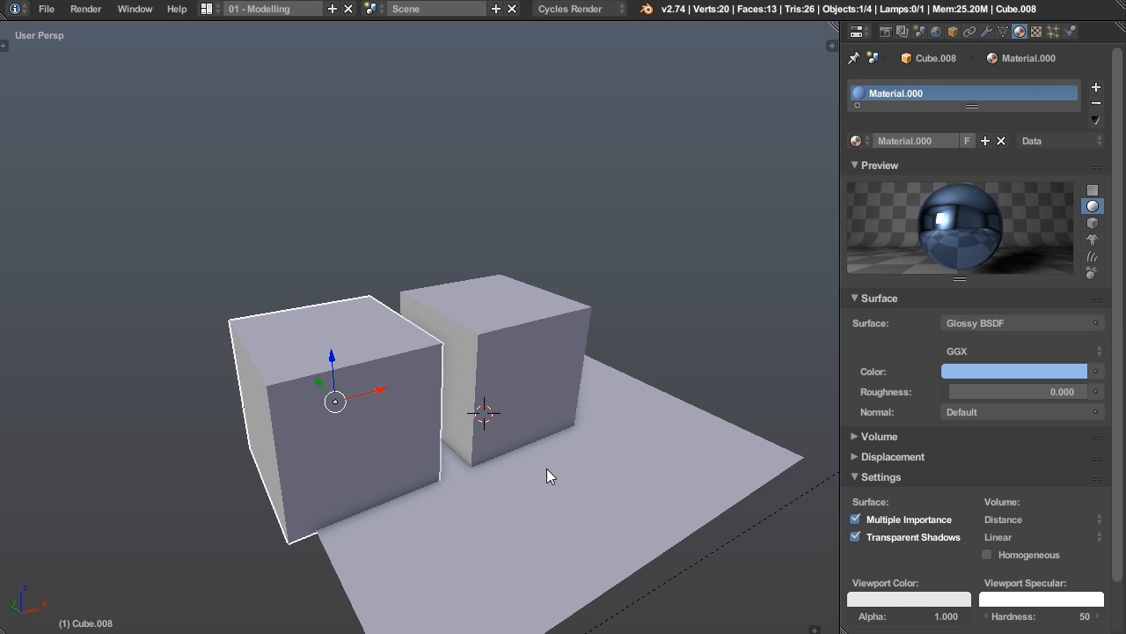
Step: Select the ground plane, and show both cubes in Rendered shading with the scene's render settings open
right_click(544, 472)
middle_drag(530, 398, 478, 424)
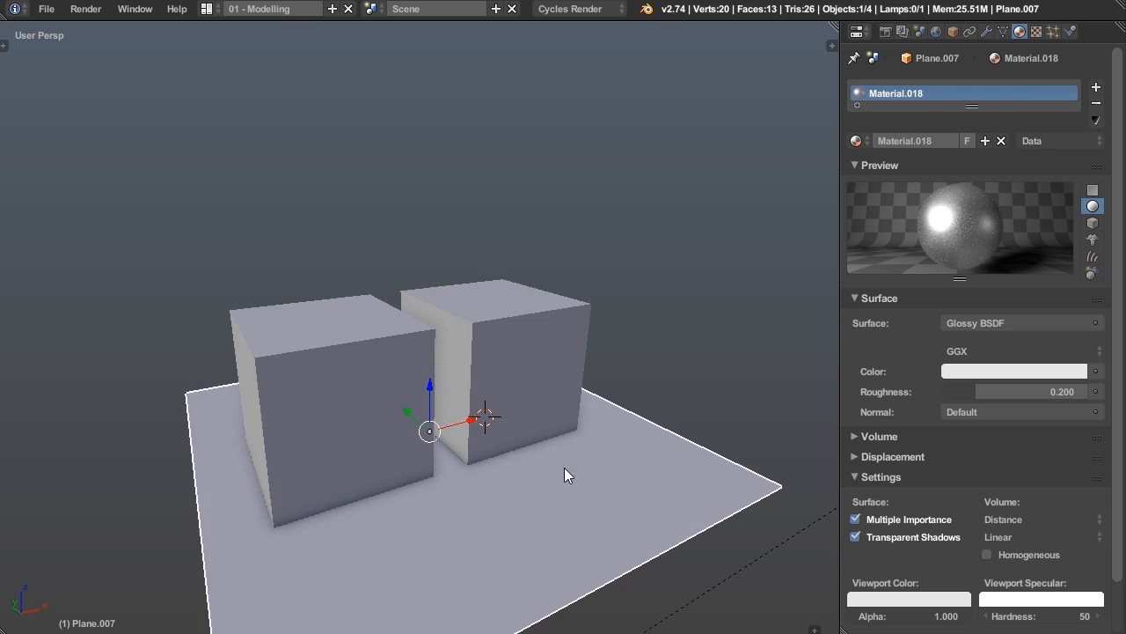
key(z)
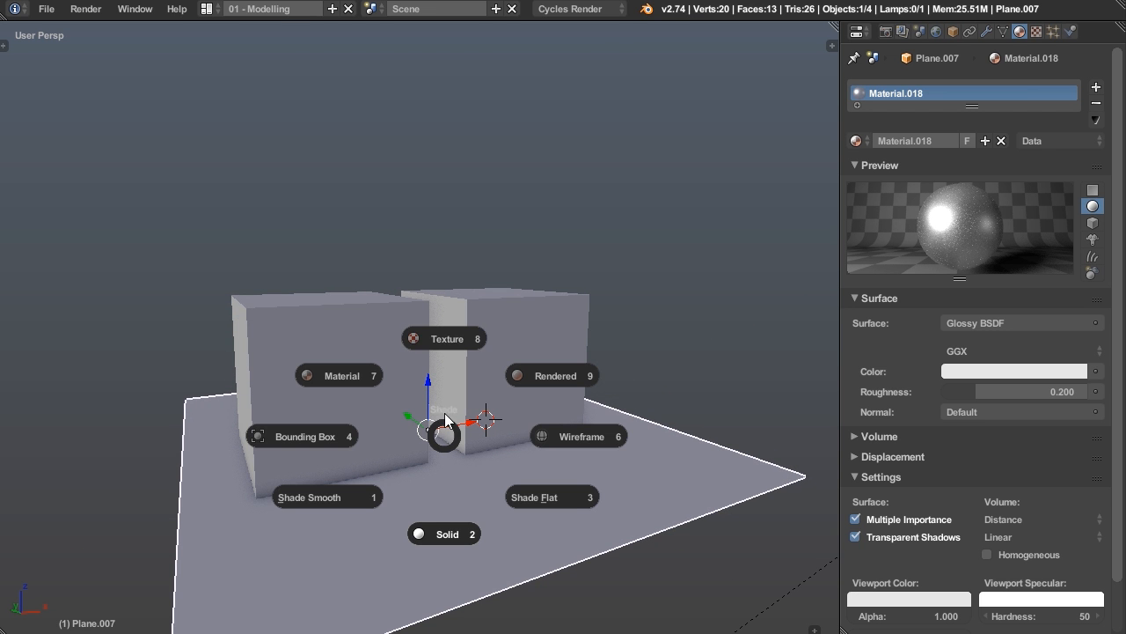
click(572, 365)
scroll(483, 482, up, 1)
middle_drag(483, 482, 621, 425)
click(886, 32)
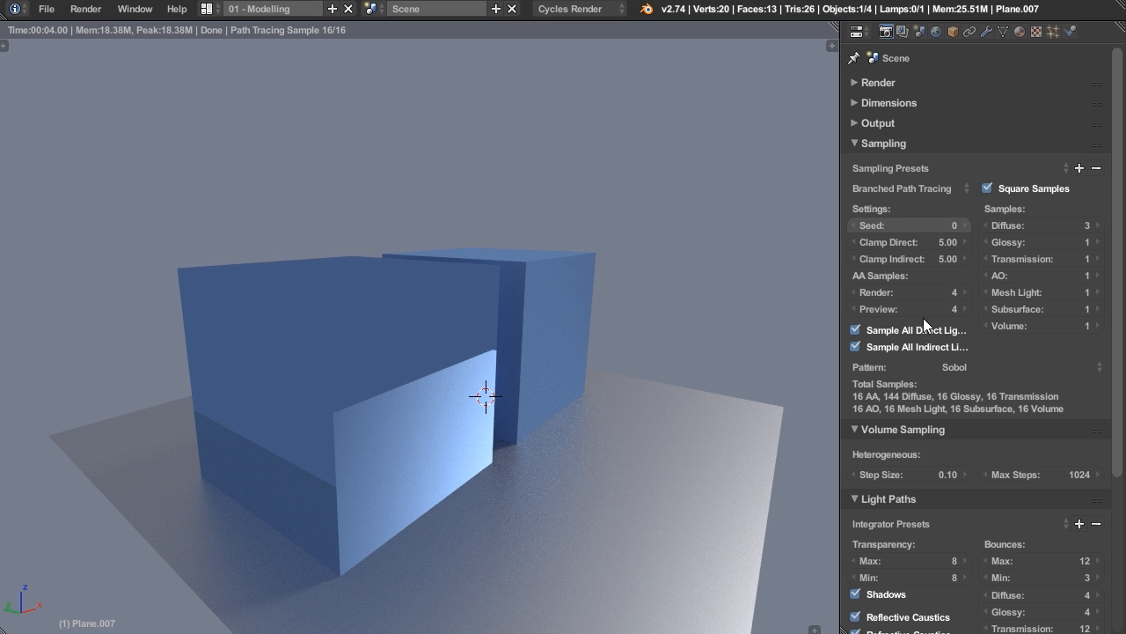
Step: Lower the AA Render and Preview samples to 1 each and turn off Square Samples
click(856, 287)
click(856, 287)
click(856, 287)
click(856, 311)
click(856, 312)
click(856, 312)
click(987, 189)
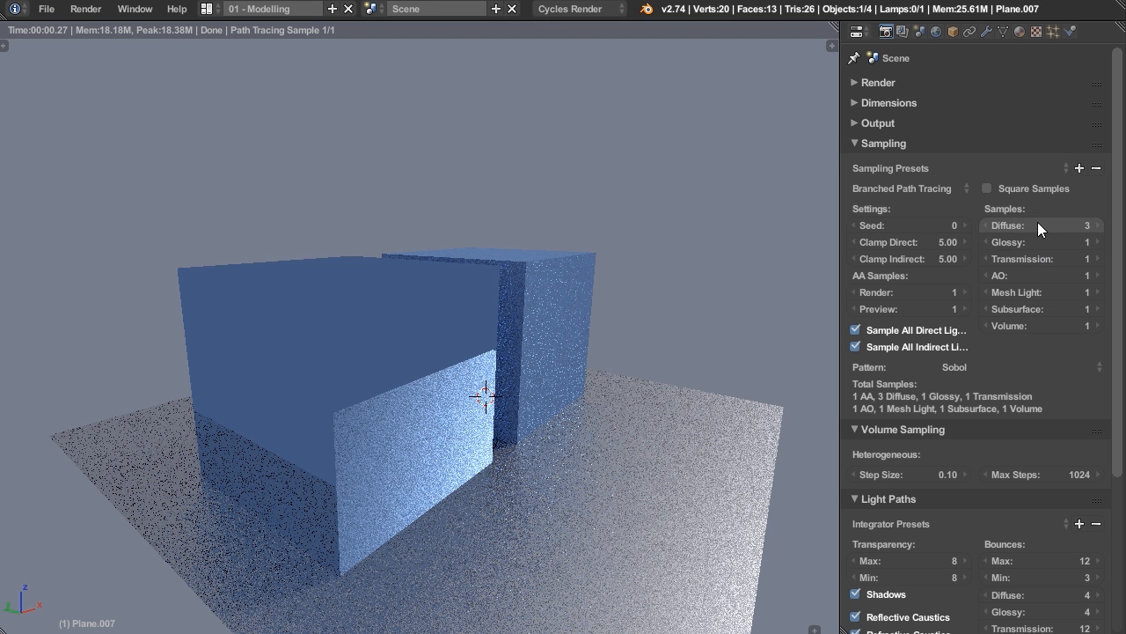
Step: Raise the Diffuse samples to 10 and inspect the noise on the diffuse cube
click(1105, 225)
click(1104, 225)
click(1104, 225)
click(1105, 225)
click(1104, 226)
click(1105, 226)
click(1105, 226)
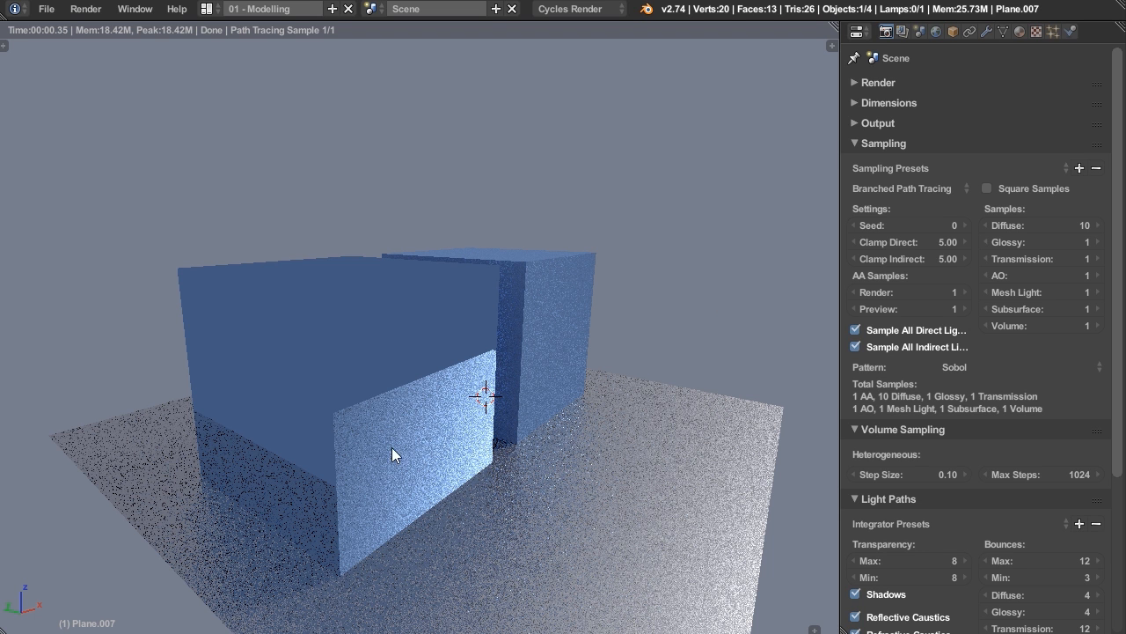
middle_drag(692, 424, 642, 380)
click(700, 389)
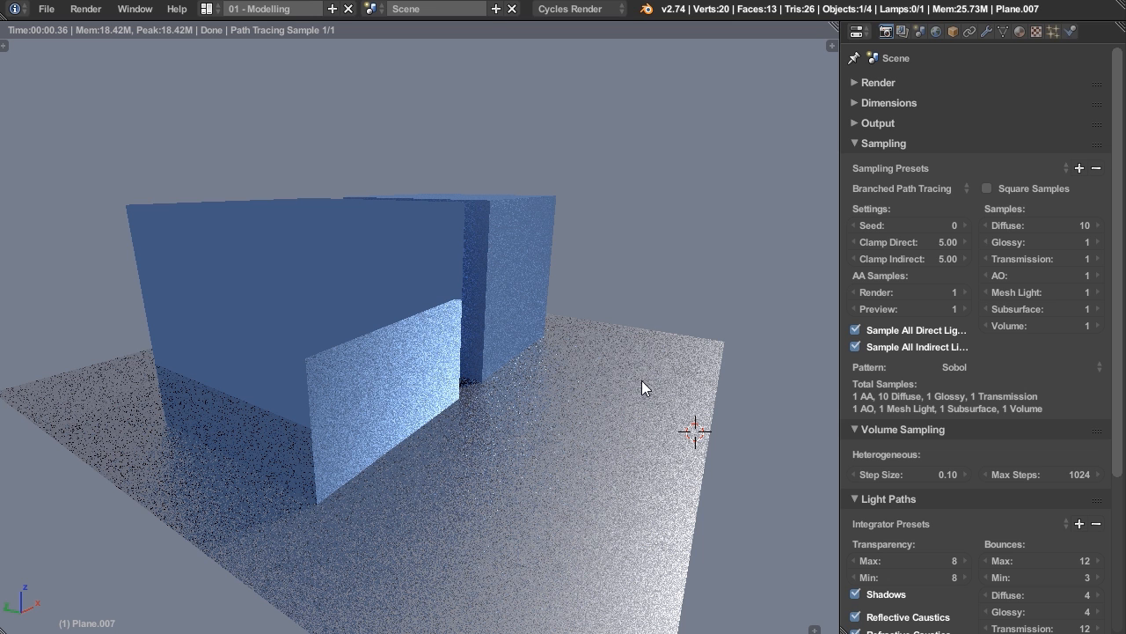
Step: Set the Diffuse samples to 3 and the Glossy samples to 8, and view the glossy surfaces from other angles
click(1029, 227)
text(3)
key(Return)
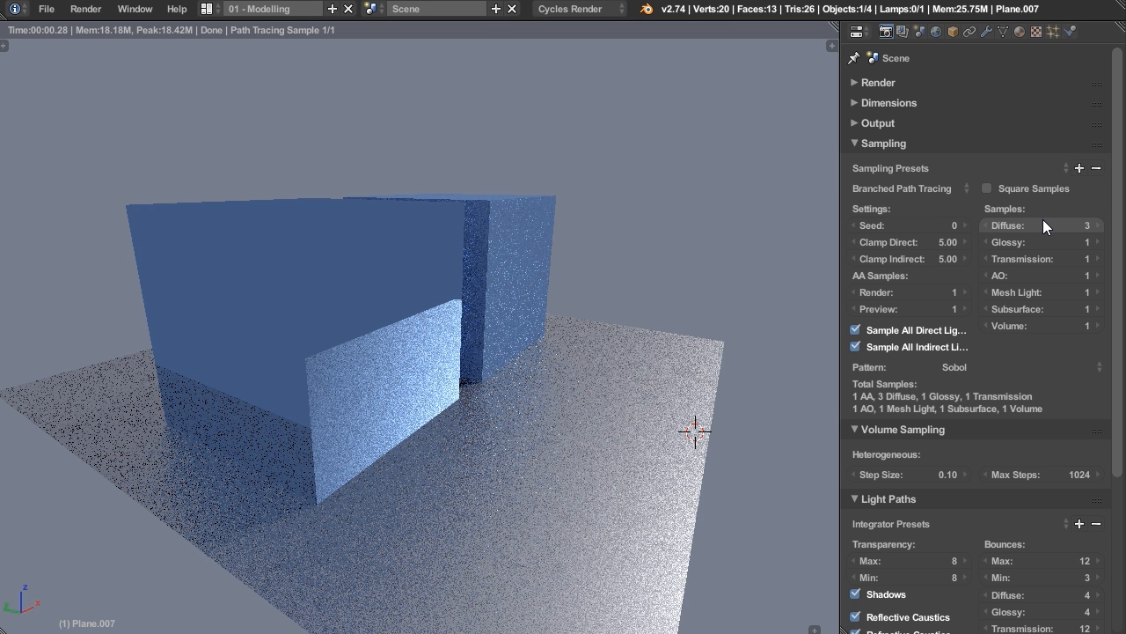
click(1099, 242)
click(1099, 243)
click(1098, 243)
click(1098, 243)
click(1099, 242)
click(1098, 242)
click(1098, 242)
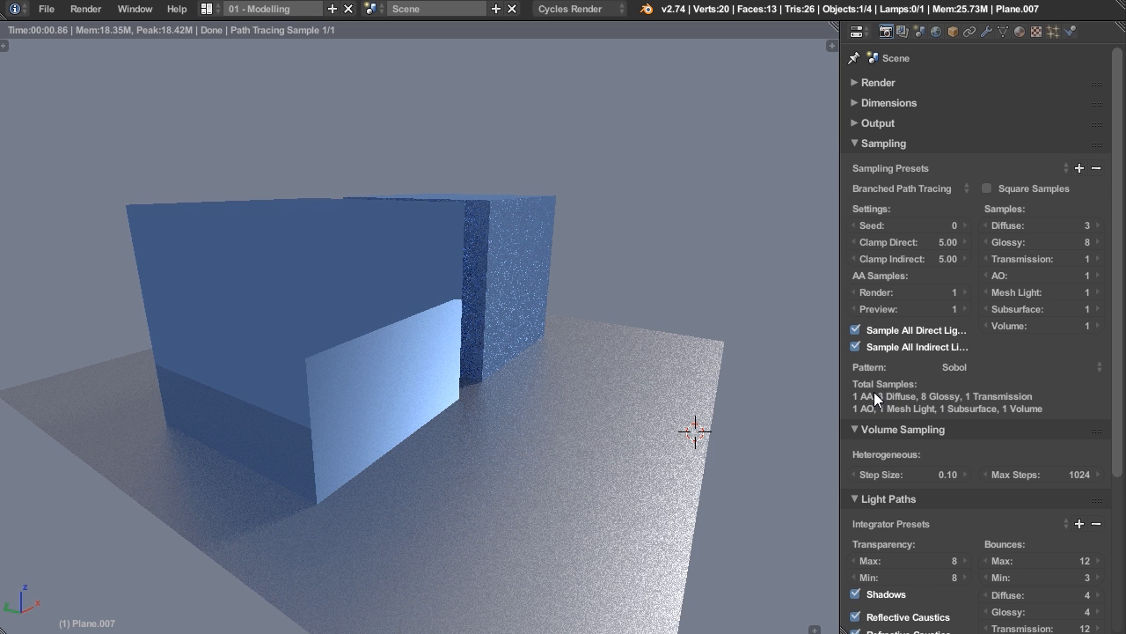
middle_drag(627, 435, 644, 432)
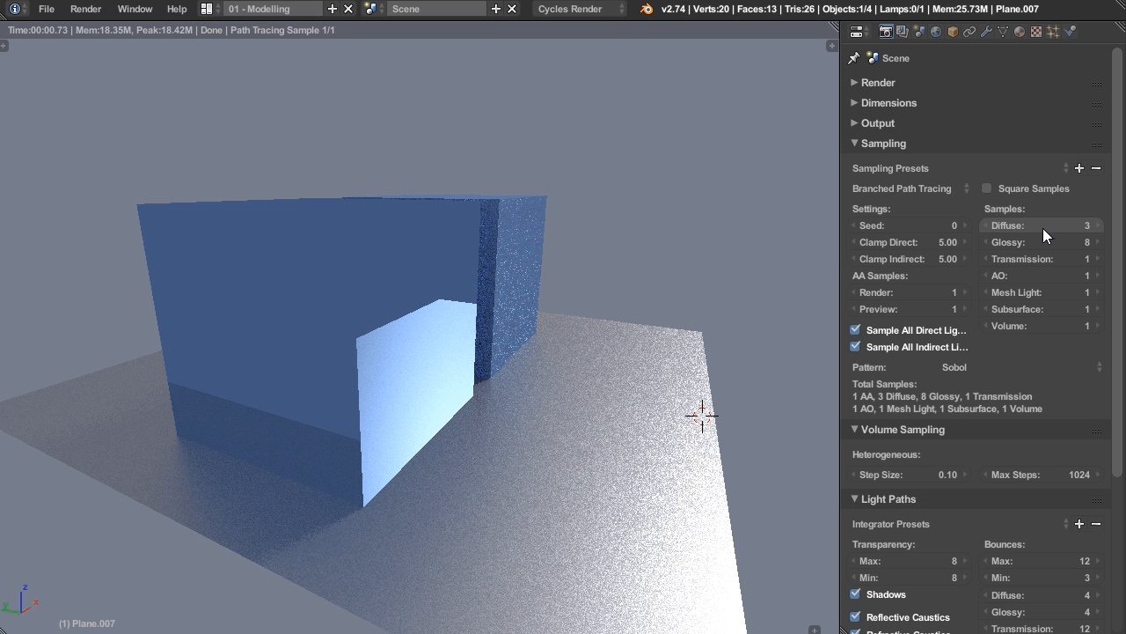
middle_drag(745, 332, 722, 334)
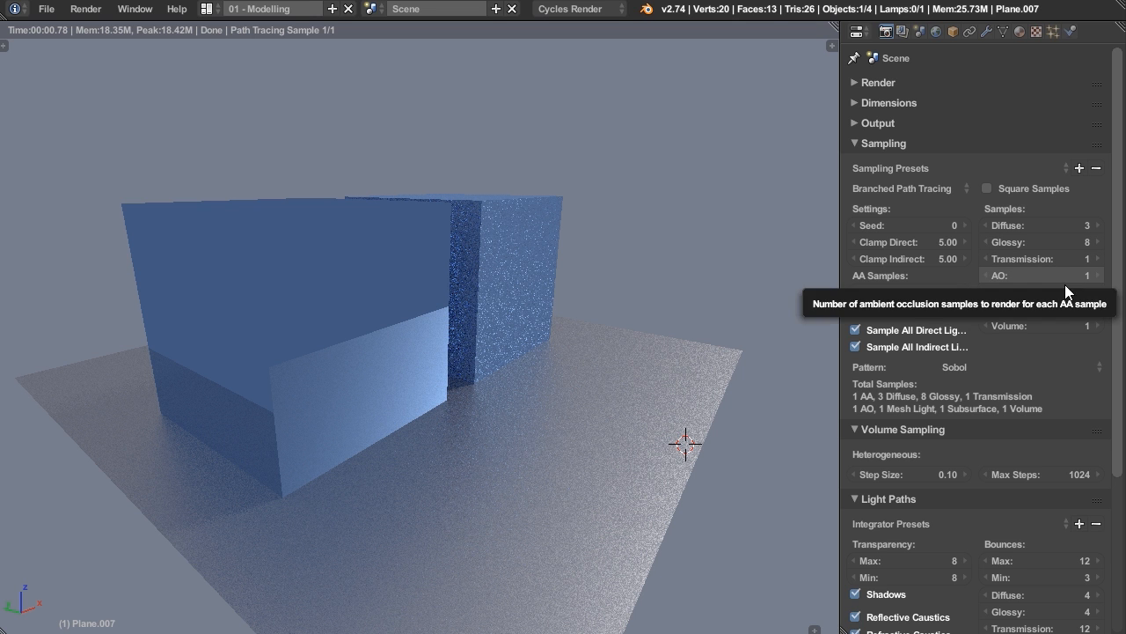
Step: Try Ambient Occlusion in the world settings with an adjusted factor, switch it off again, and return to the render settings
click(919, 33)
click(904, 32)
click(937, 33)
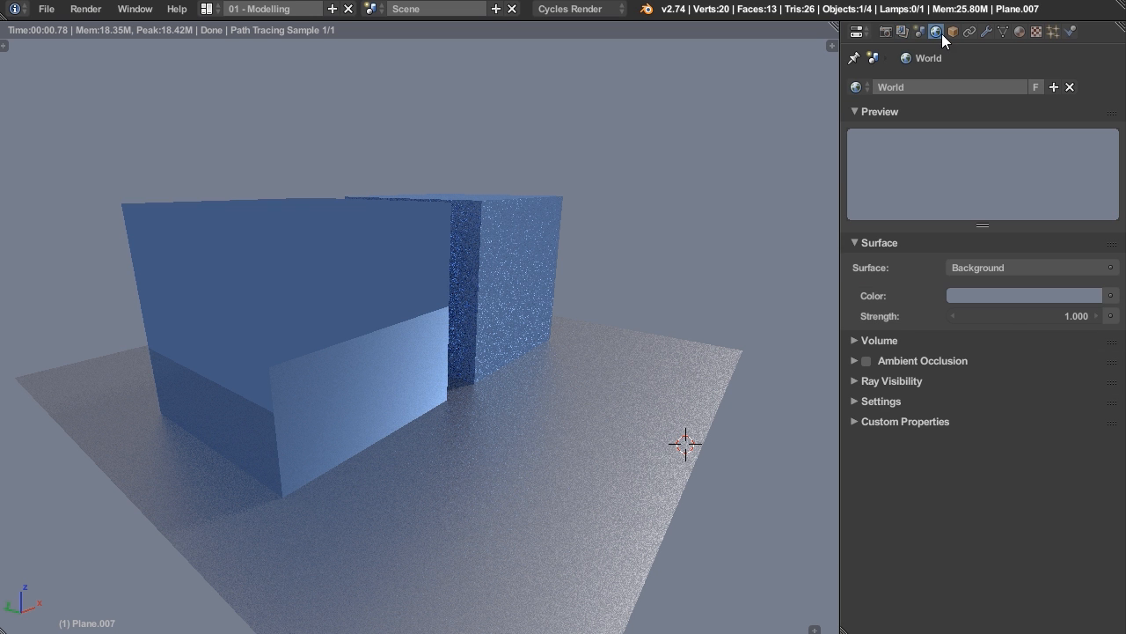
click(853, 361)
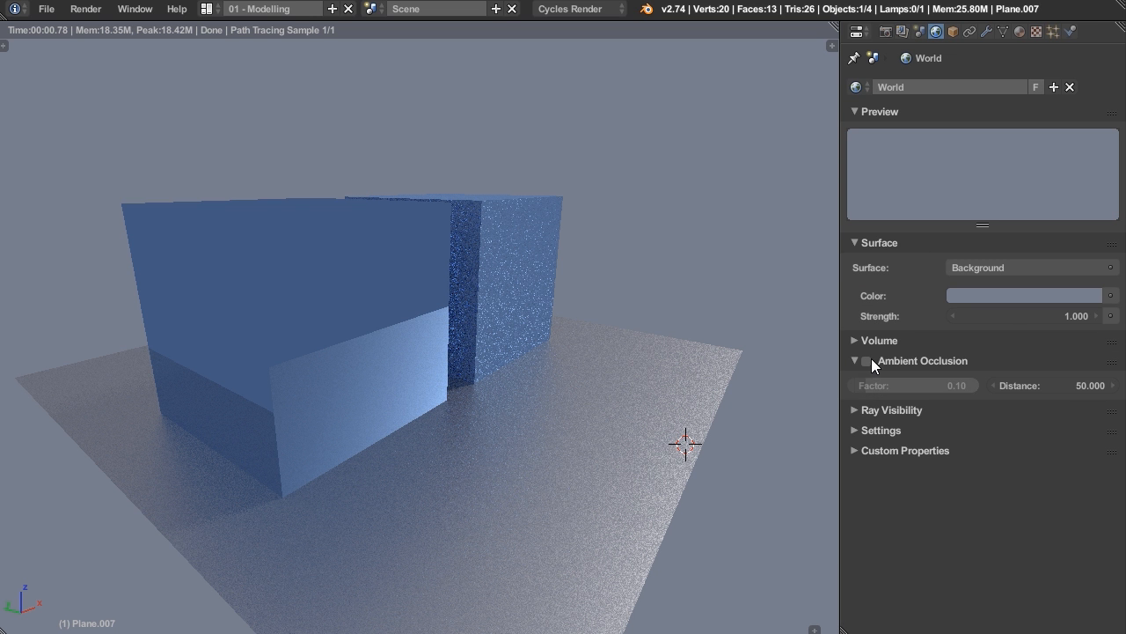
click(865, 361)
drag(909, 389, 877, 388)
click(865, 357)
click(858, 359)
click(885, 32)
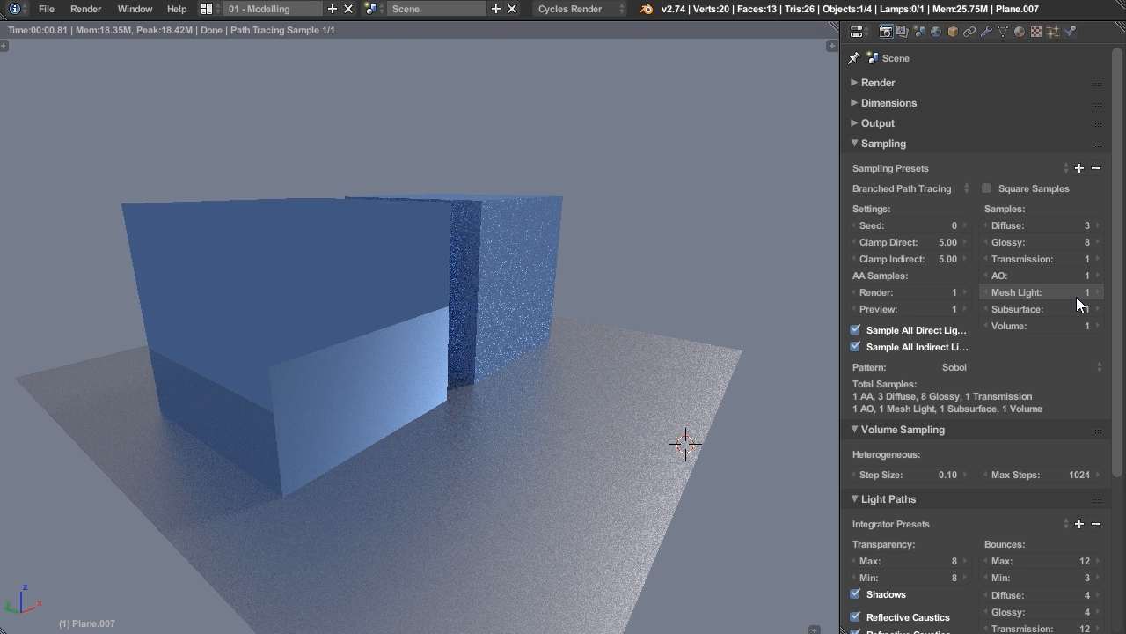
Step: Change the ground plane's surface shader to Emission to demonstrate a mesh light
scroll(692, 320, down, 1)
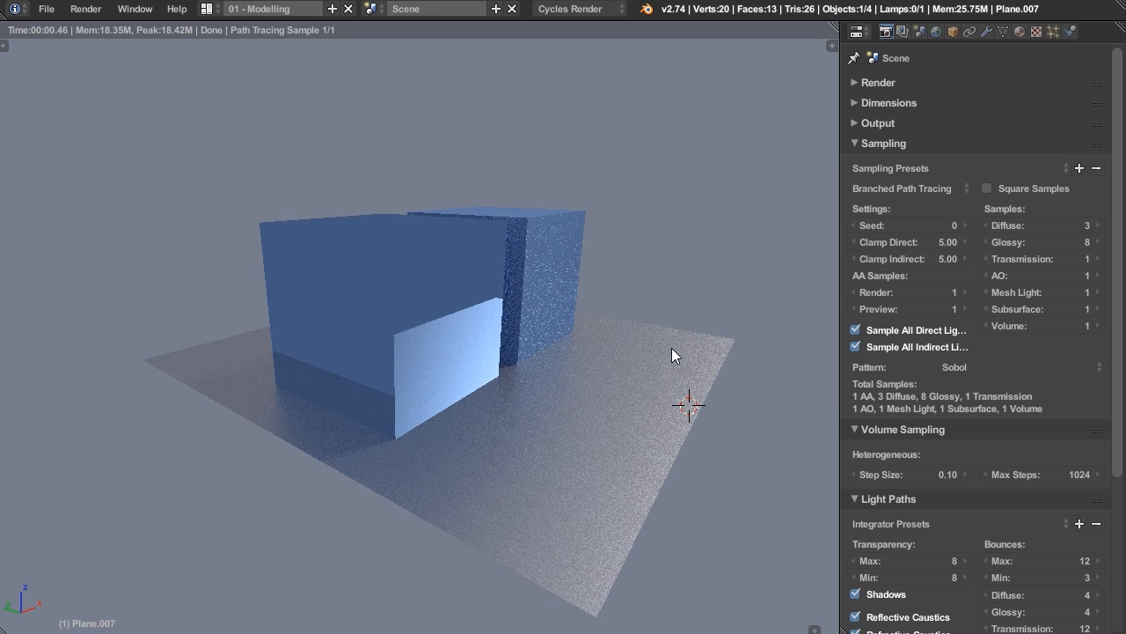
scroll(672, 362, up, 1)
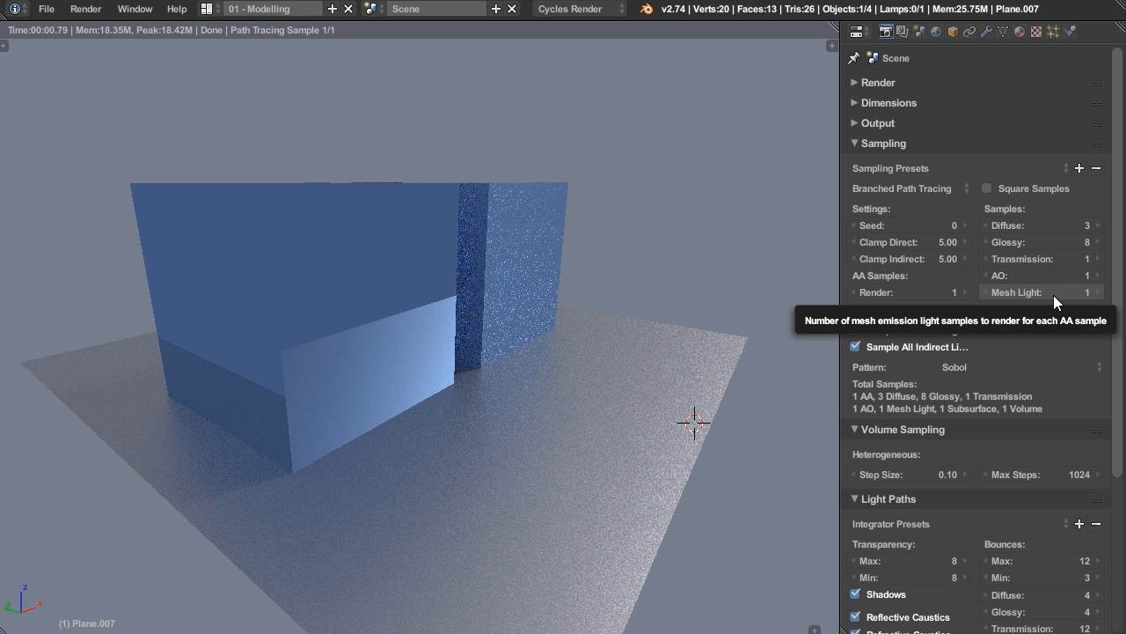
click(1018, 32)
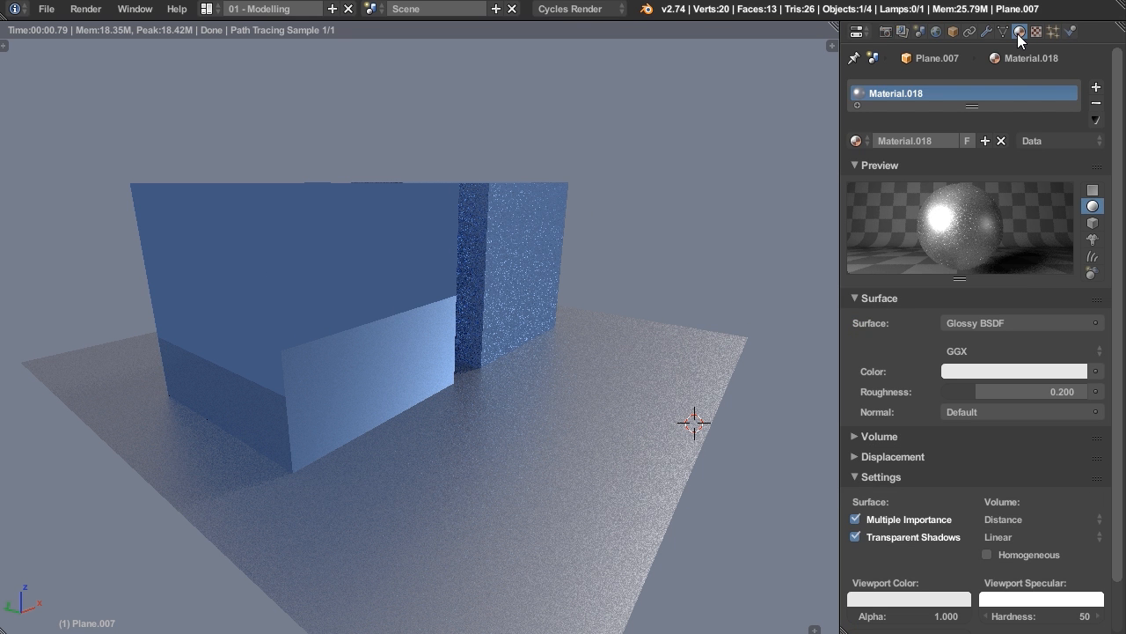
click(1022, 323)
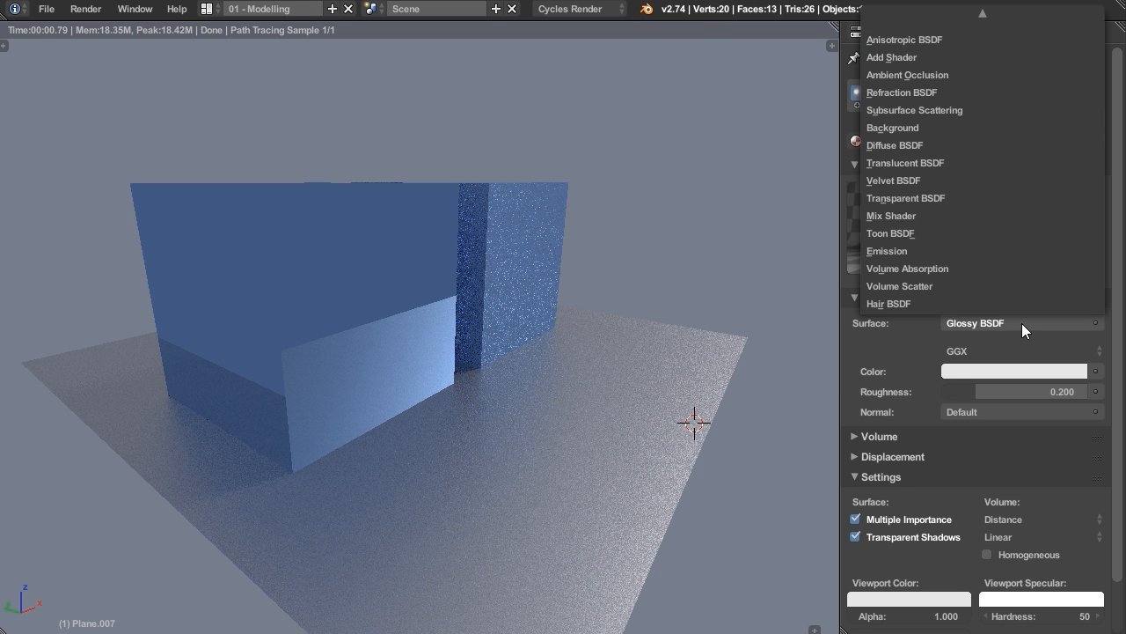
click(916, 253)
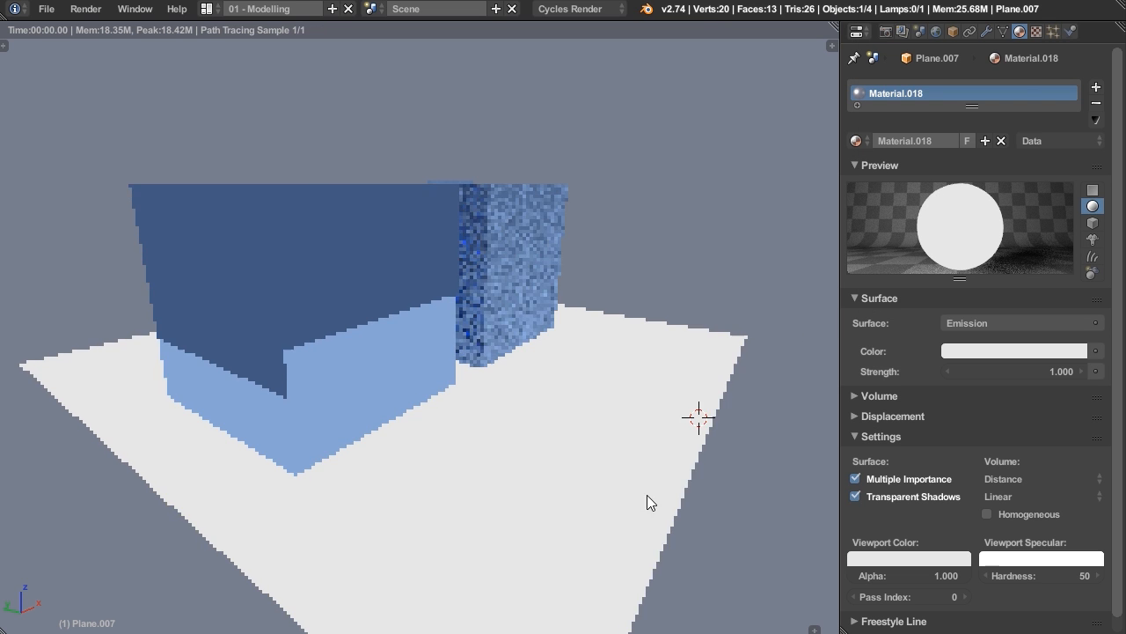
middle_drag(641, 495, 649, 492)
Step: Change the ground plane's surface shader to Diffuse BSDF
click(1002, 322)
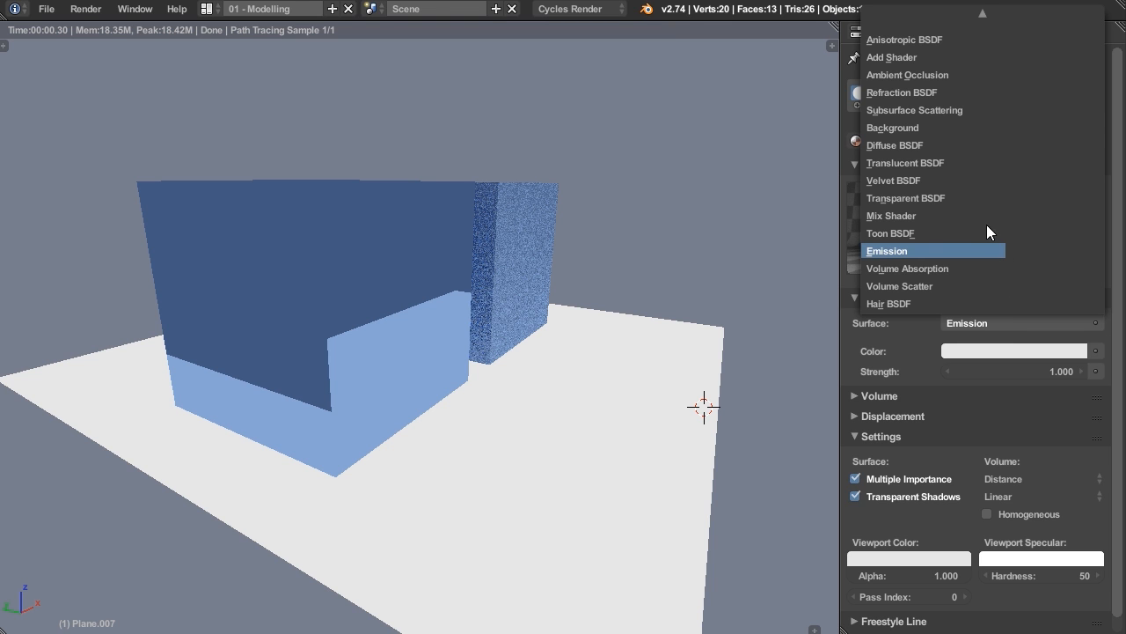
key(Down)
key(Down)
key(Down)
key(Return)
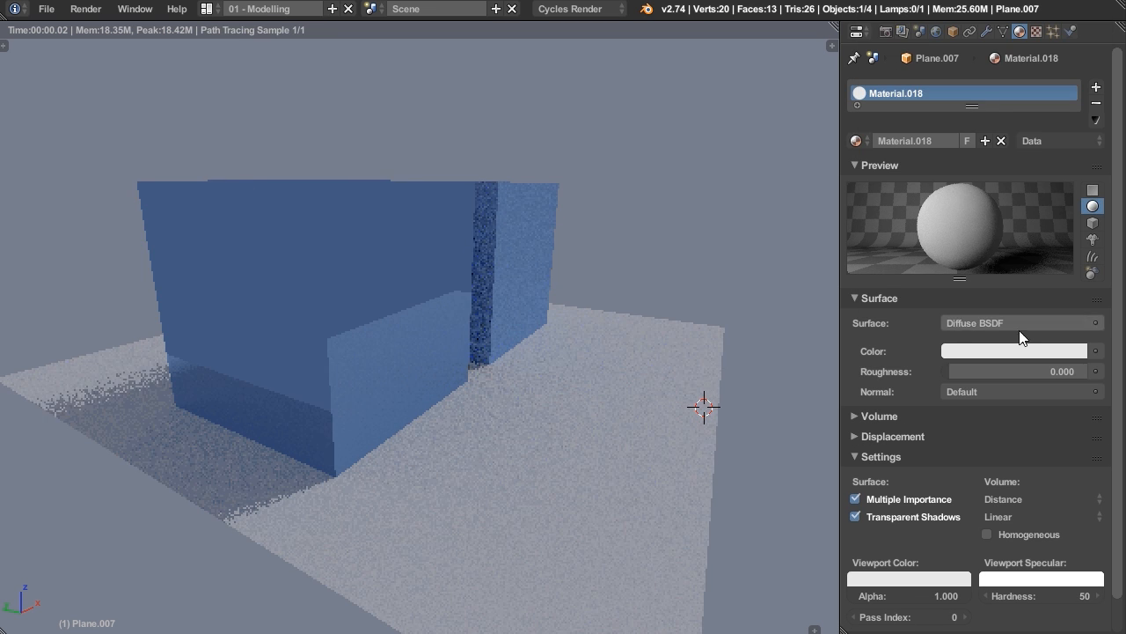
Step: Return to the scene's render settings, review the sample counts, and collapse the Sampling section
click(894, 37)
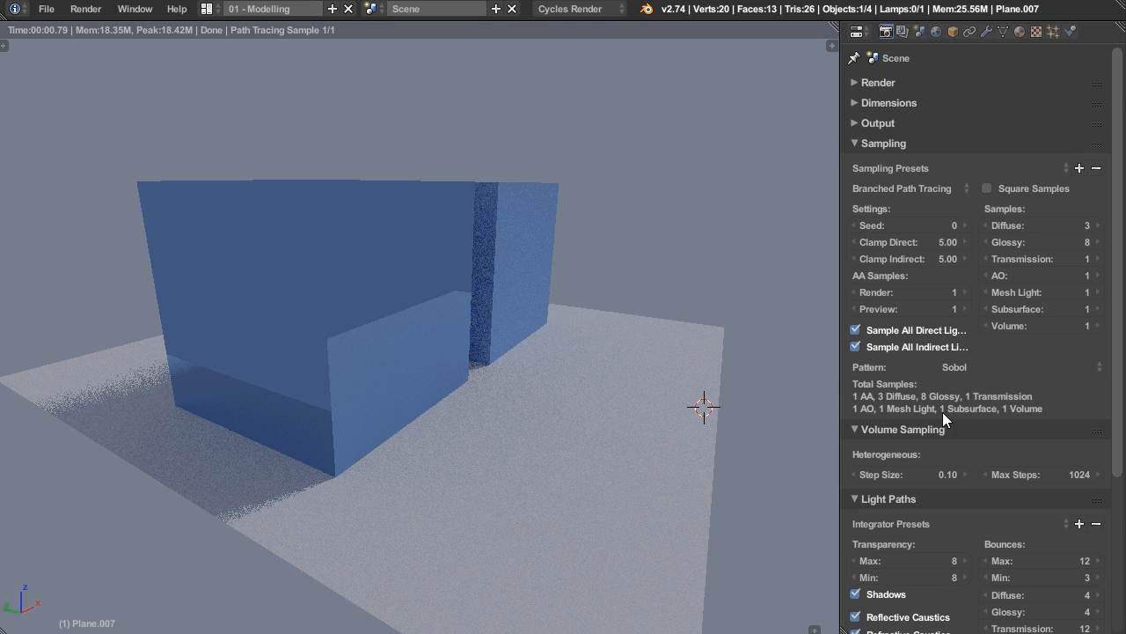
scroll(916, 391, down, 2)
scroll(961, 331, up, 1)
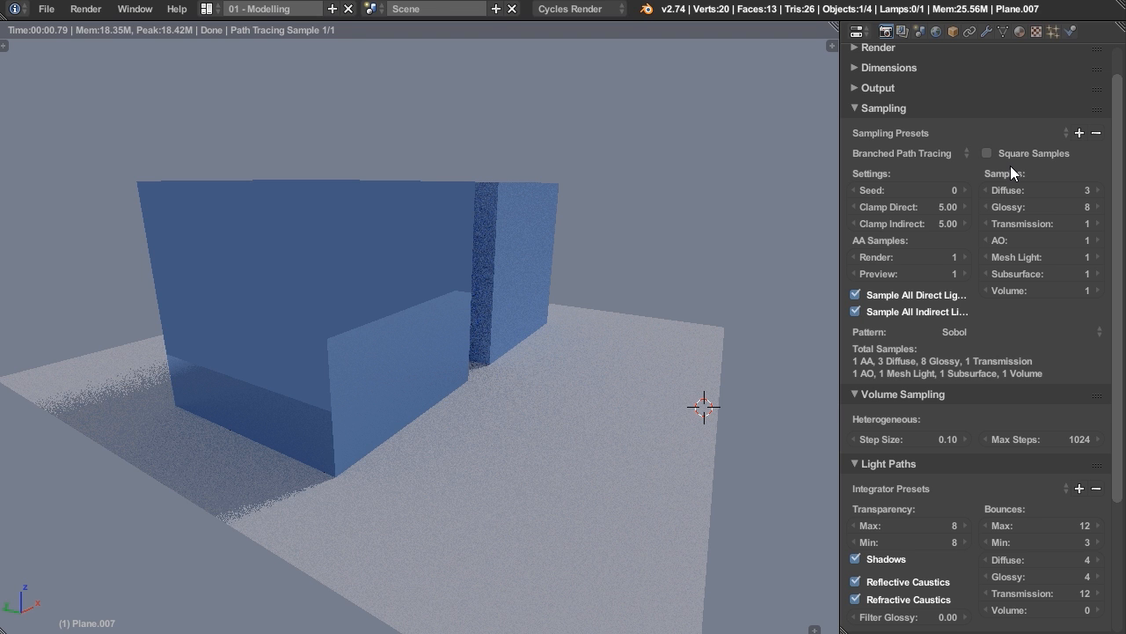
click(860, 106)
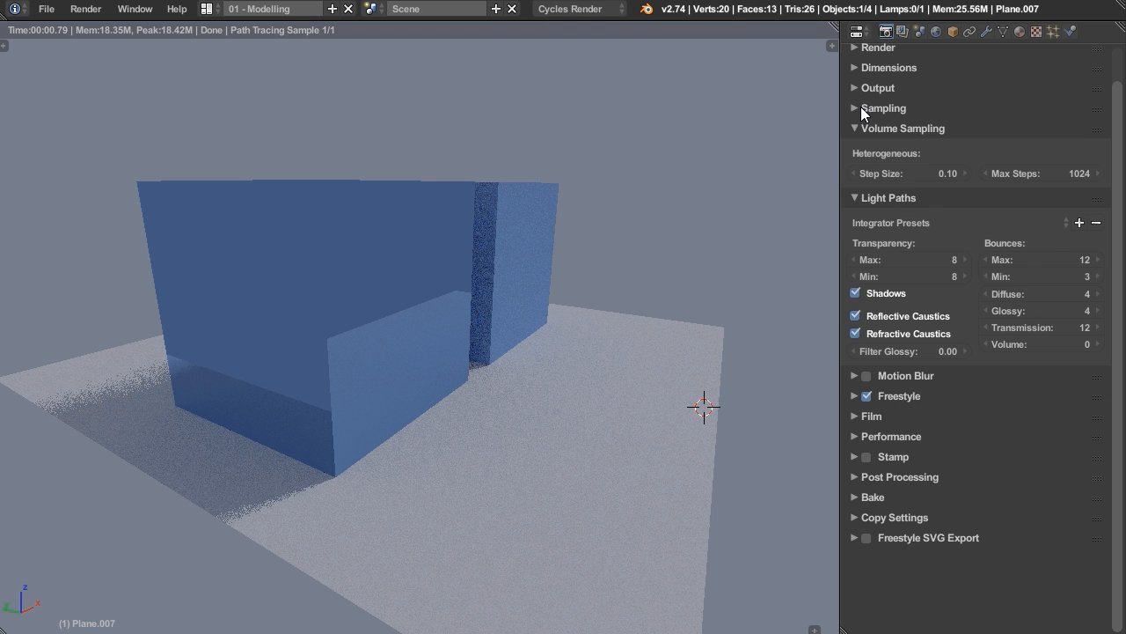
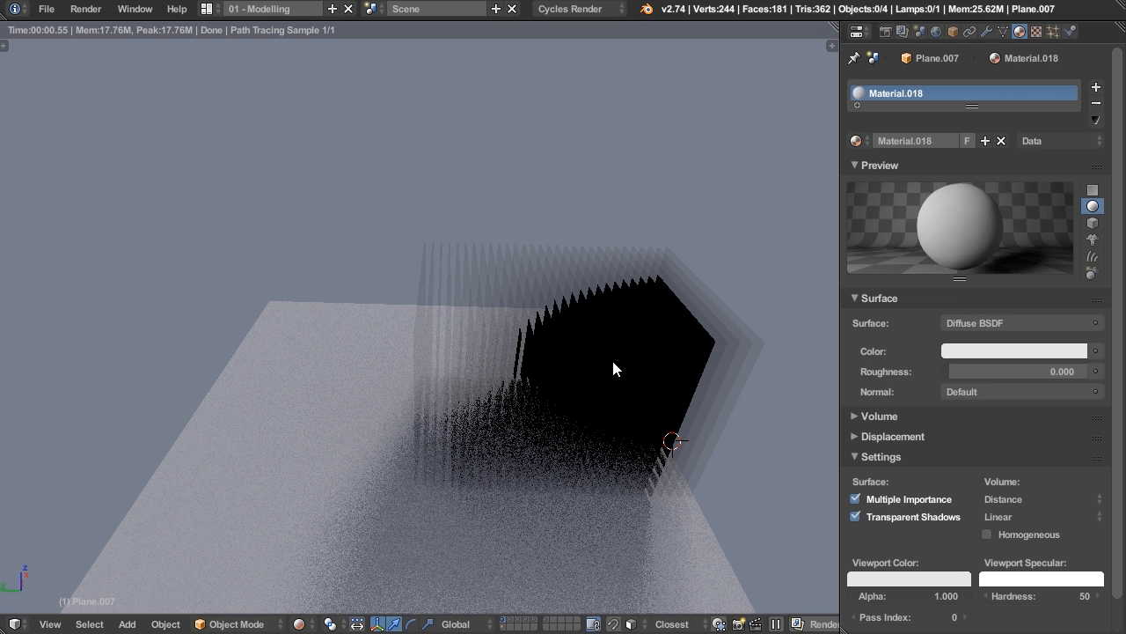
Step: Check the material color of the stacked planes, and examine them with the scene's Light Paths settings shown
click(1004, 353)
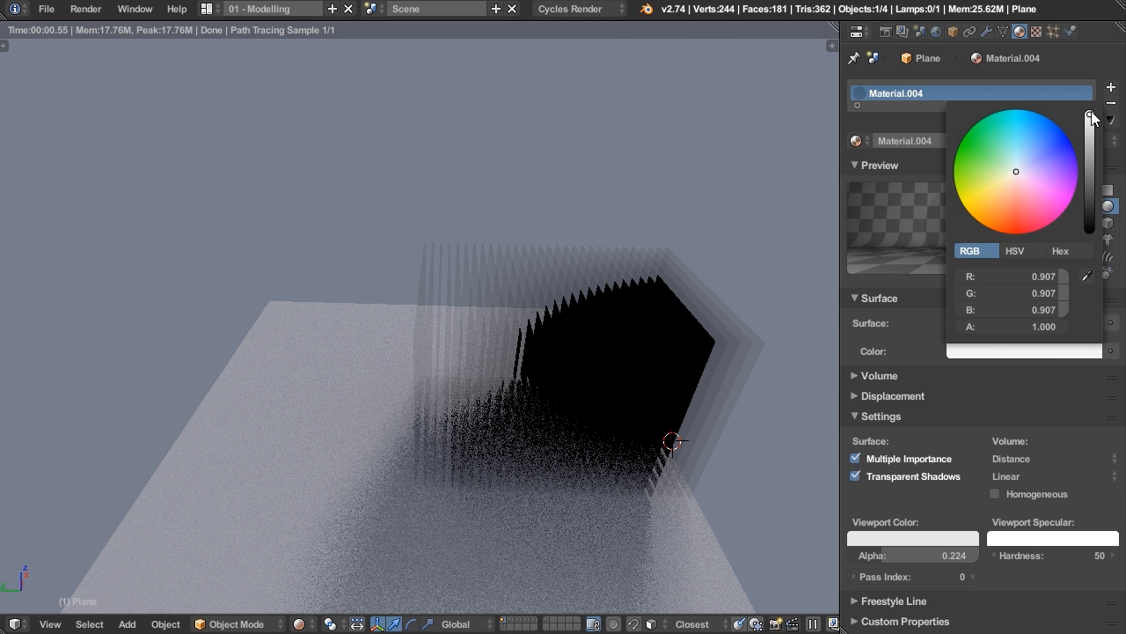
middle_drag(710, 443, 399, 234)
click(886, 31)
middle_drag(416, 357, 558, 426)
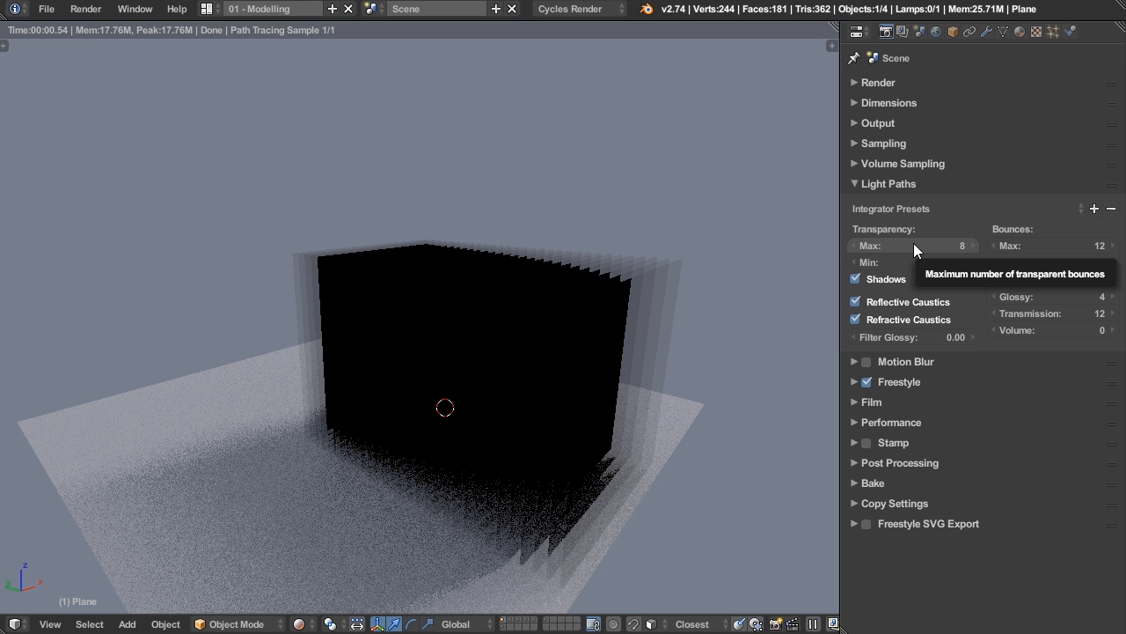
middle_drag(617, 458, 662, 416)
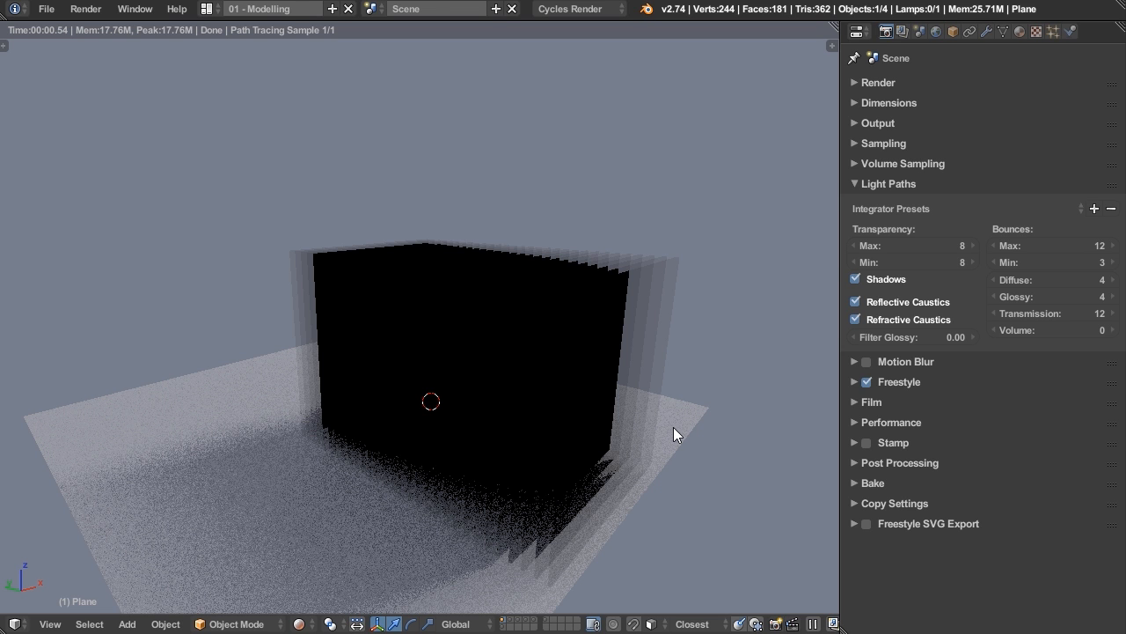
Step: Raise the maximum transparent bounces to 27 and inspect the stacked planes
click(973, 247)
click(974, 247)
click(973, 248)
click(973, 247)
click(974, 248)
click(973, 247)
click(974, 247)
click(973, 247)
click(973, 247)
click(974, 248)
click(974, 248)
click(974, 248)
click(974, 248)
click(974, 249)
click(974, 248)
click(975, 248)
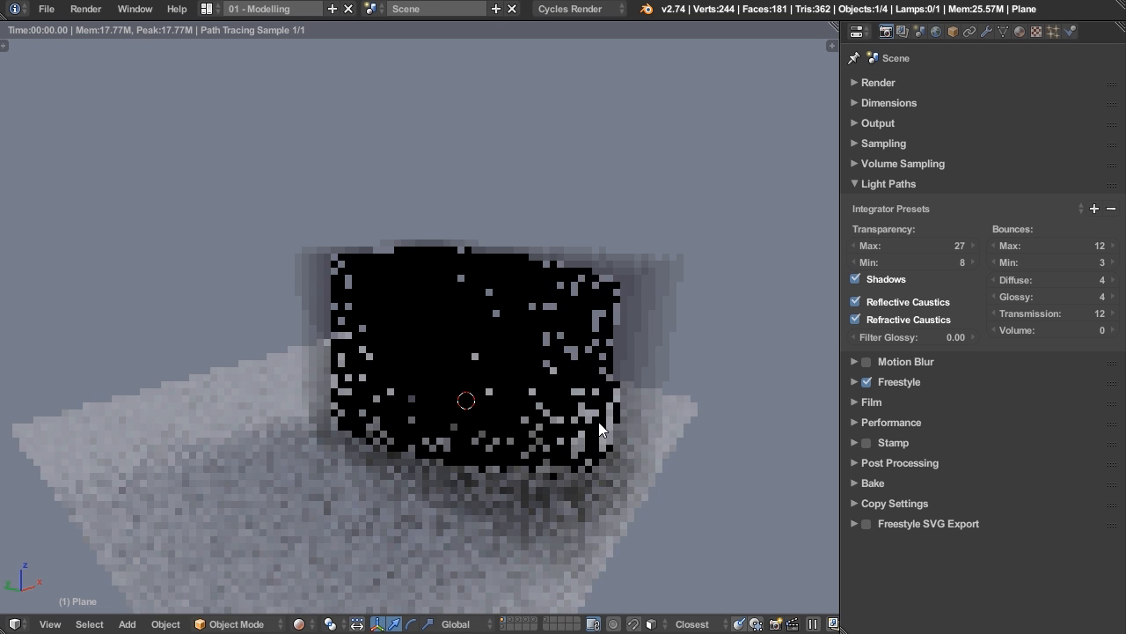
middle_drag(616, 362, 599, 397)
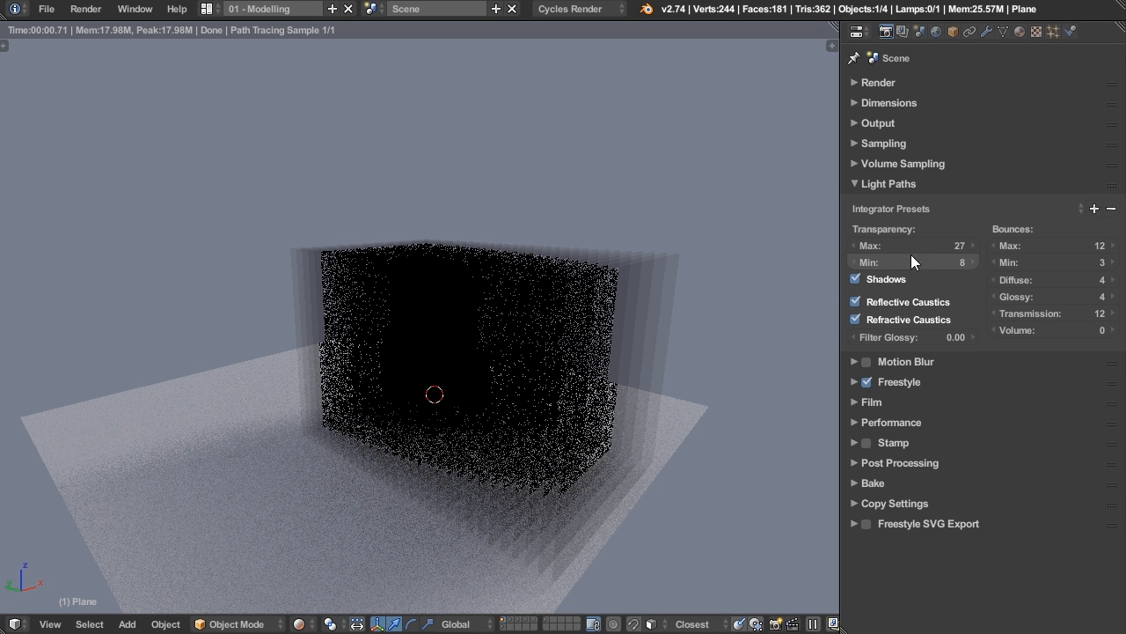
Step: Raise the minimum transparent bounces to 22
click(976, 262)
click(976, 262)
click(976, 262)
click(976, 263)
click(976, 262)
click(976, 262)
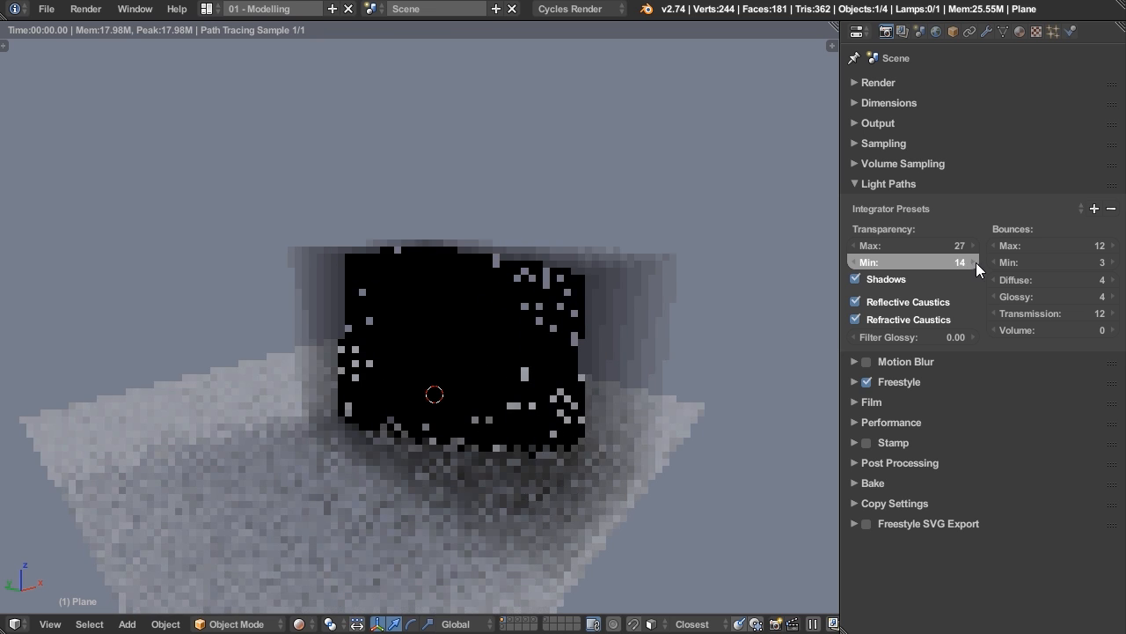
click(976, 262)
click(976, 262)
click(977, 262)
click(977, 262)
click(977, 262)
click(977, 262)
click(977, 262)
click(977, 263)
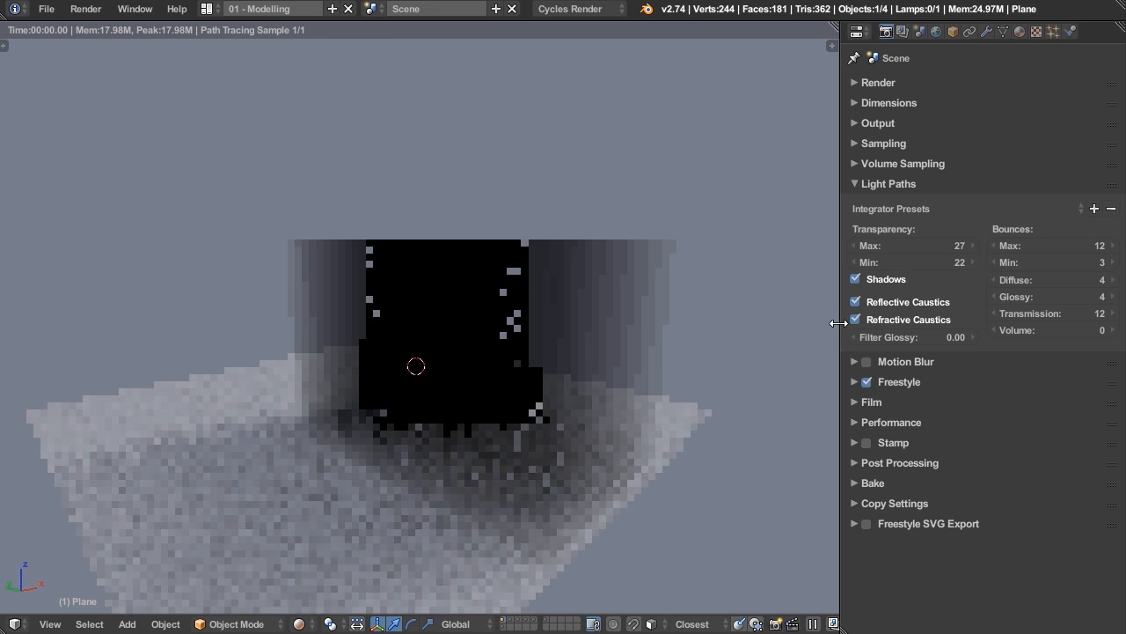
Step: Raise the transparent bounces to a maximum of 114 and a minimum of 66
drag(942, 247, 1039, 247)
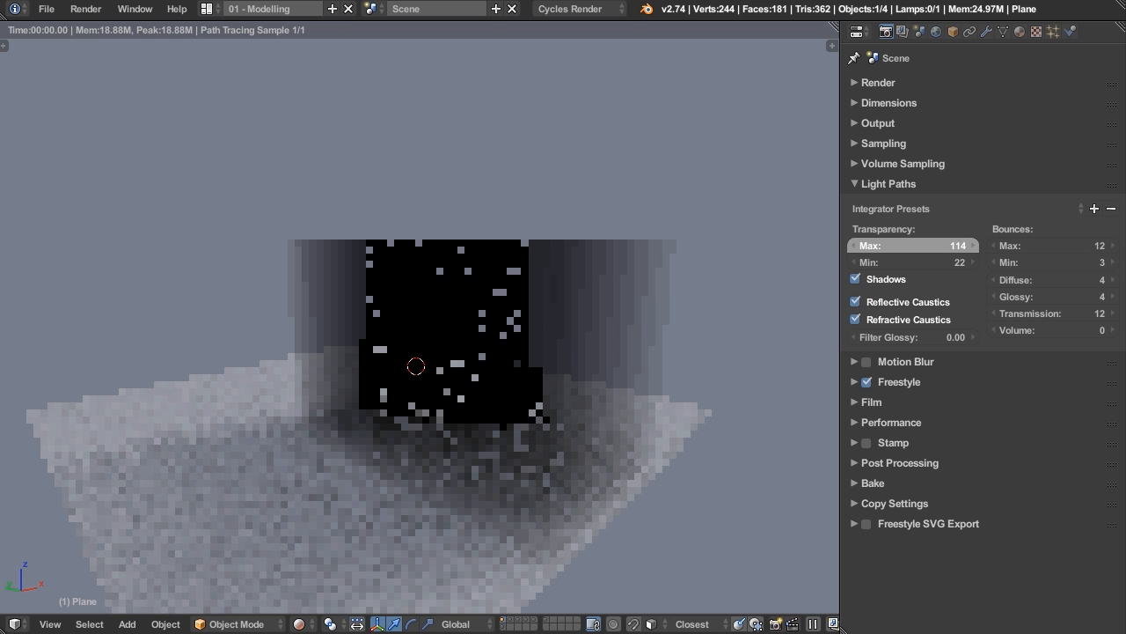
drag(928, 263, 994, 263)
middle_drag(472, 487, 432, 484)
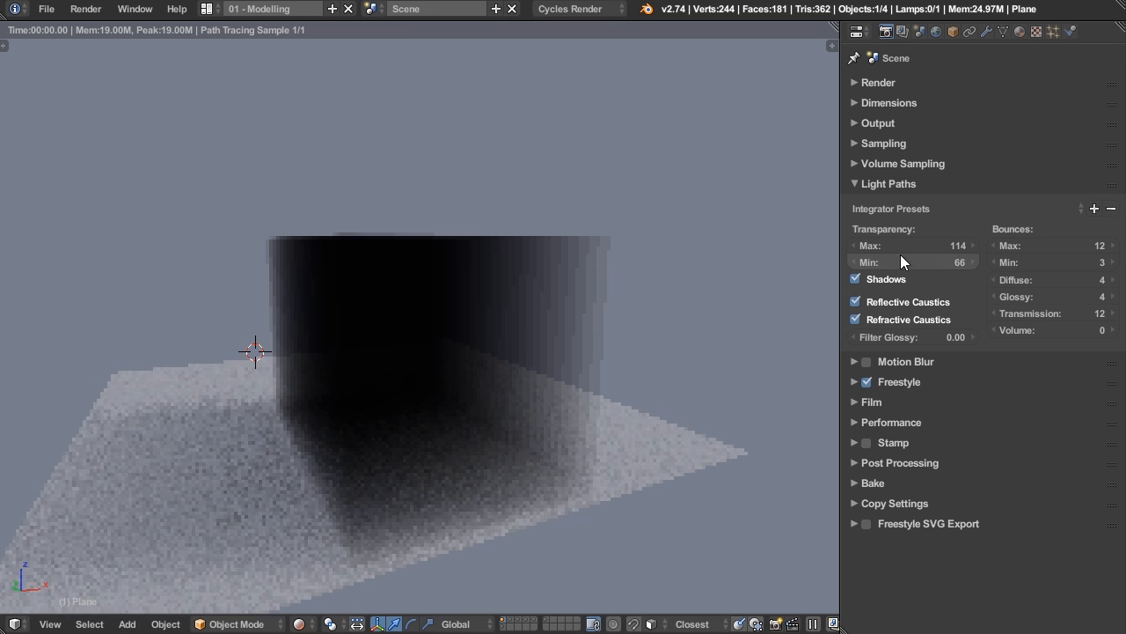
Step: Set both the maximum and minimum transparent bounces to 50 and inspect the stacked planes from several angles
click(924, 246)
text(50)
key(Return)
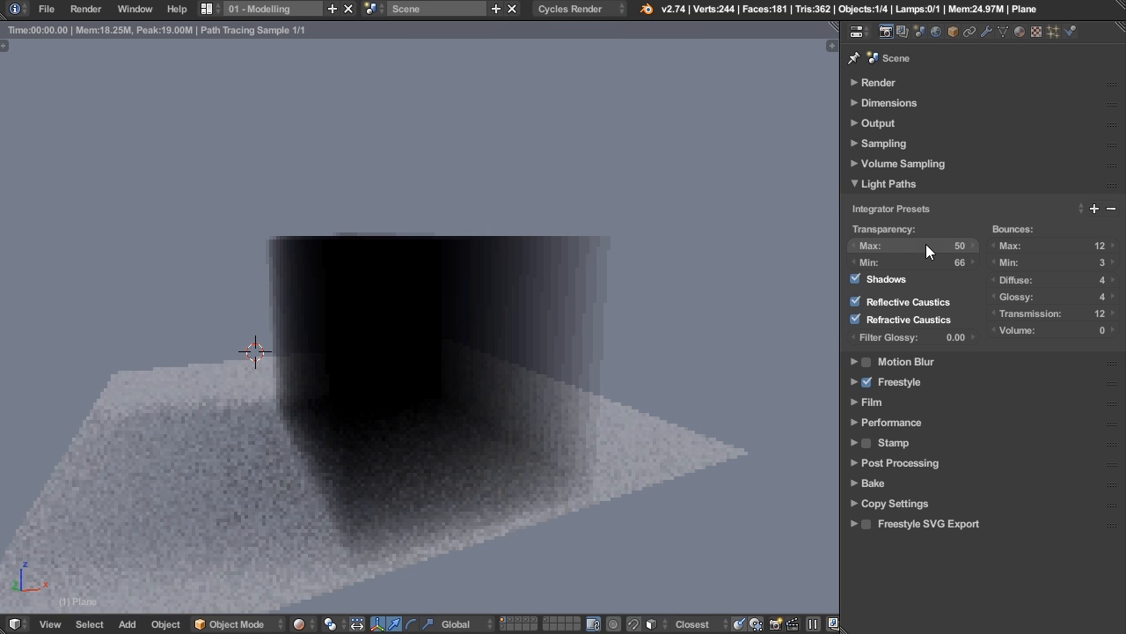
click(935, 263)
text(50)
key(Return)
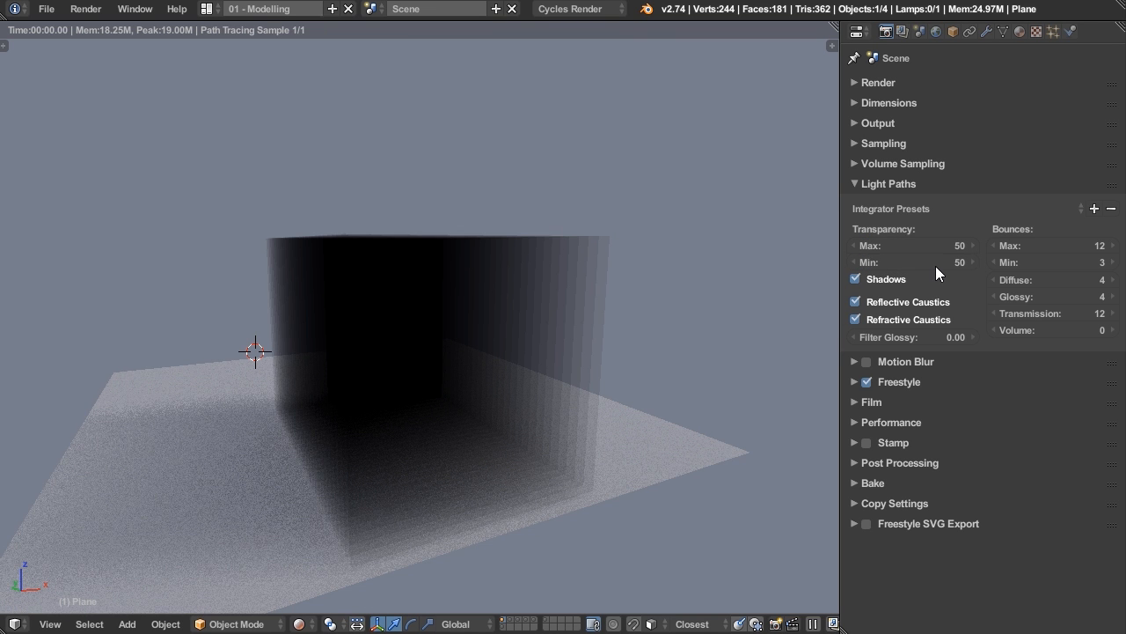
middle_drag(520, 471, 550, 456)
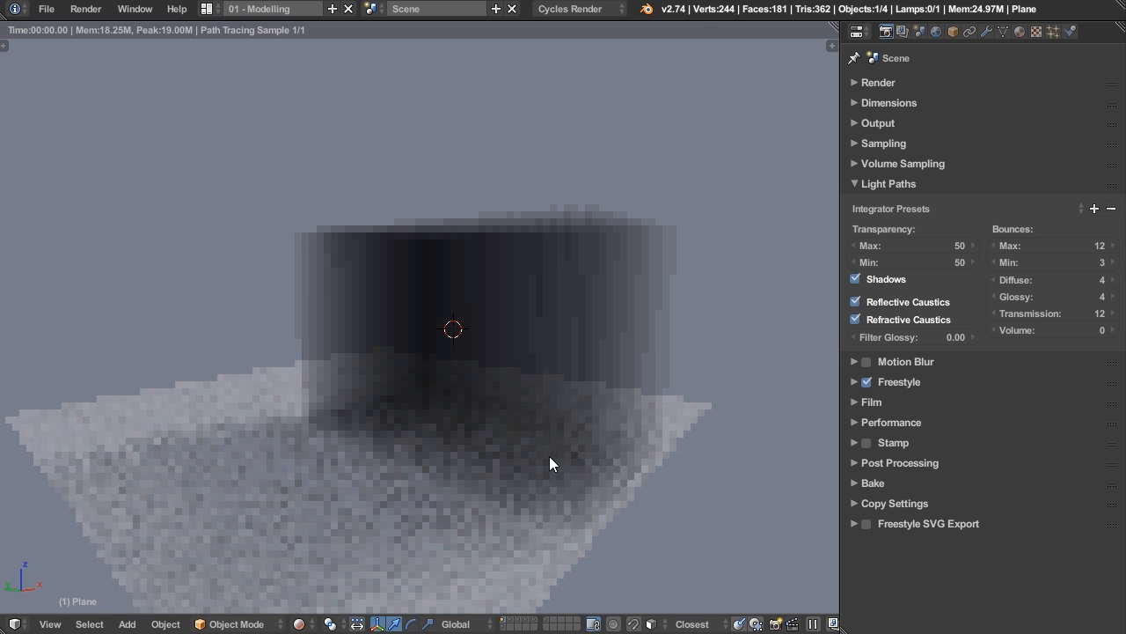
middle_drag(671, 419, 627, 462)
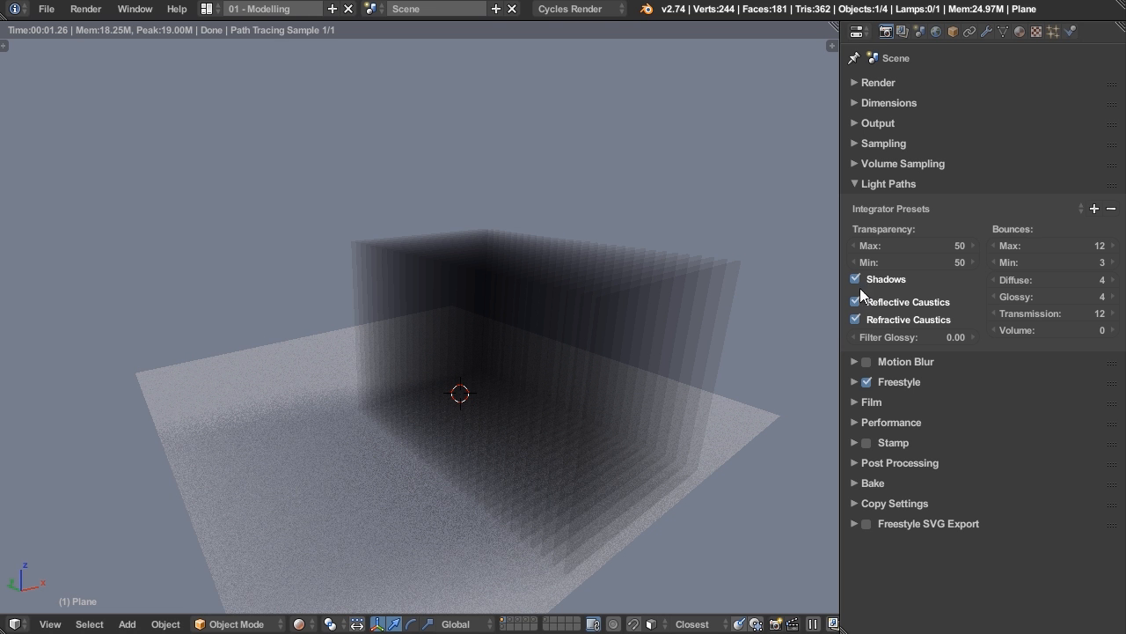
middle_drag(669, 553, 669, 526)
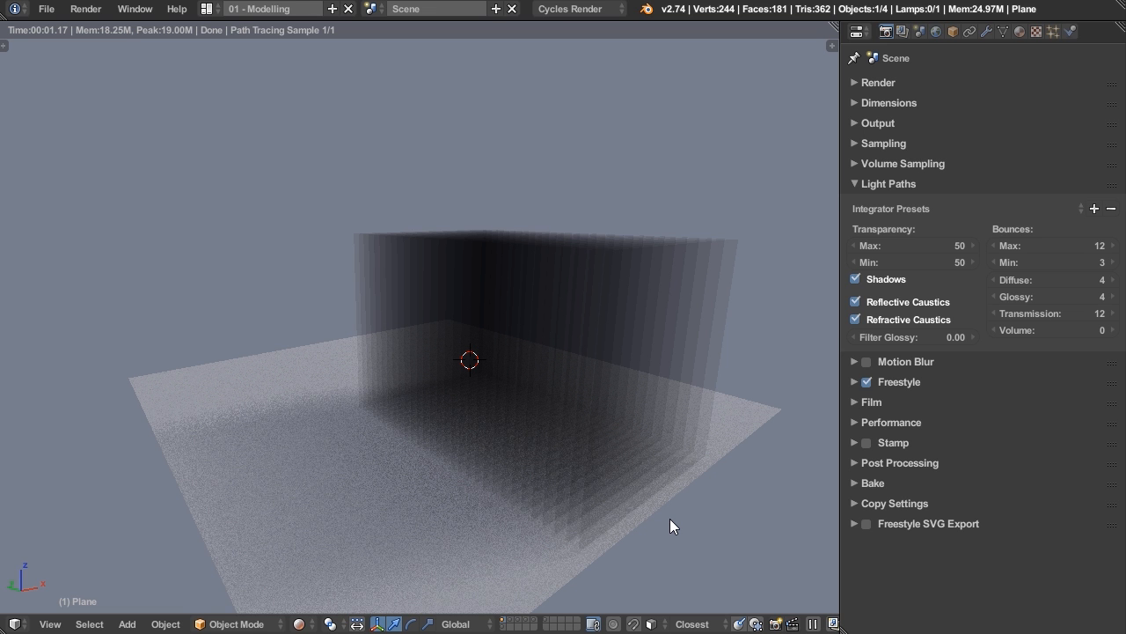
Step: Turn transparent shadows off to compare the floor shadow beneath the stacked planes, and turn them back on
mouse_move(631, 503)
middle_down()
mouse_move(606, 495)
mouse_move(613, 500)
middle_up()
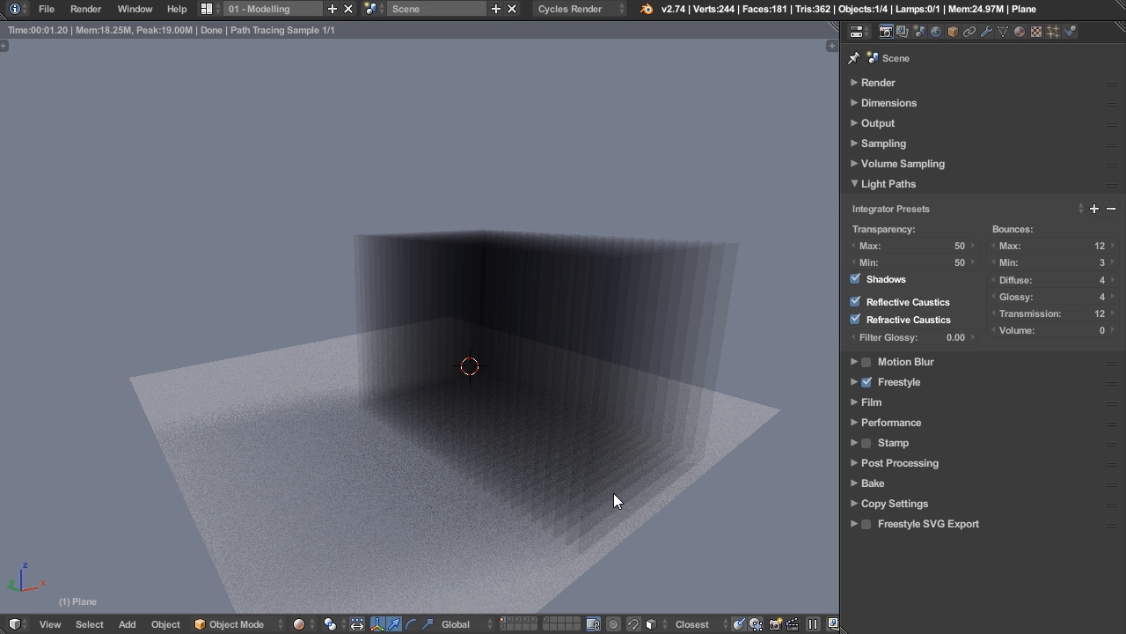
mouse_move(635, 480)
middle_down()
mouse_move(612, 477)
mouse_move(636, 471)
middle_up()
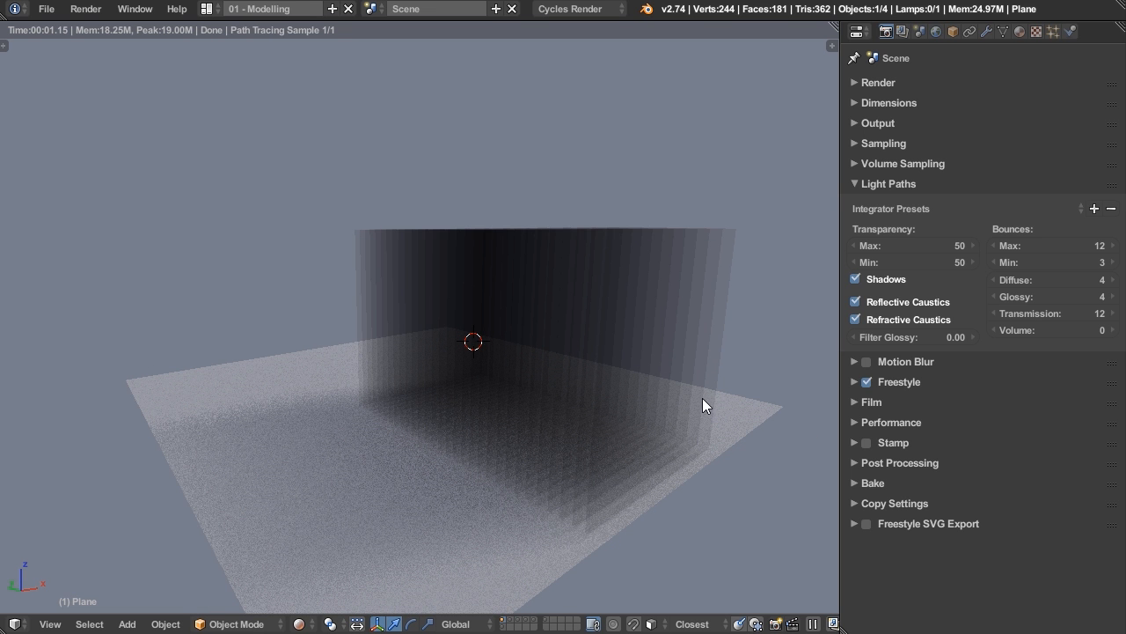
middle_drag(681, 460, 727, 410)
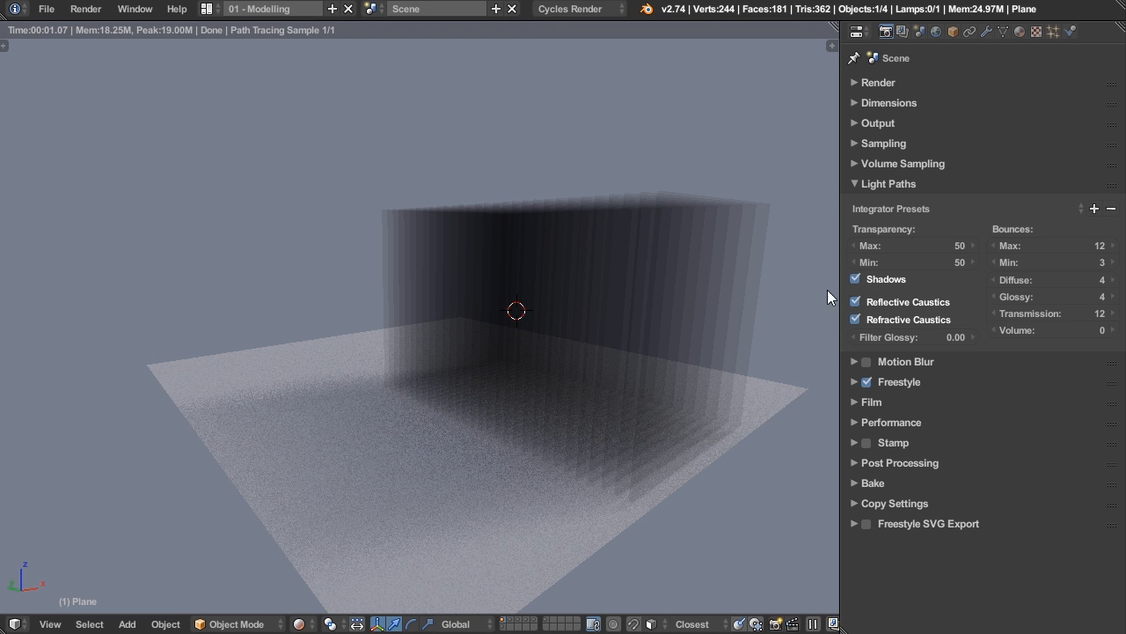
middle_drag(641, 438, 587, 452)
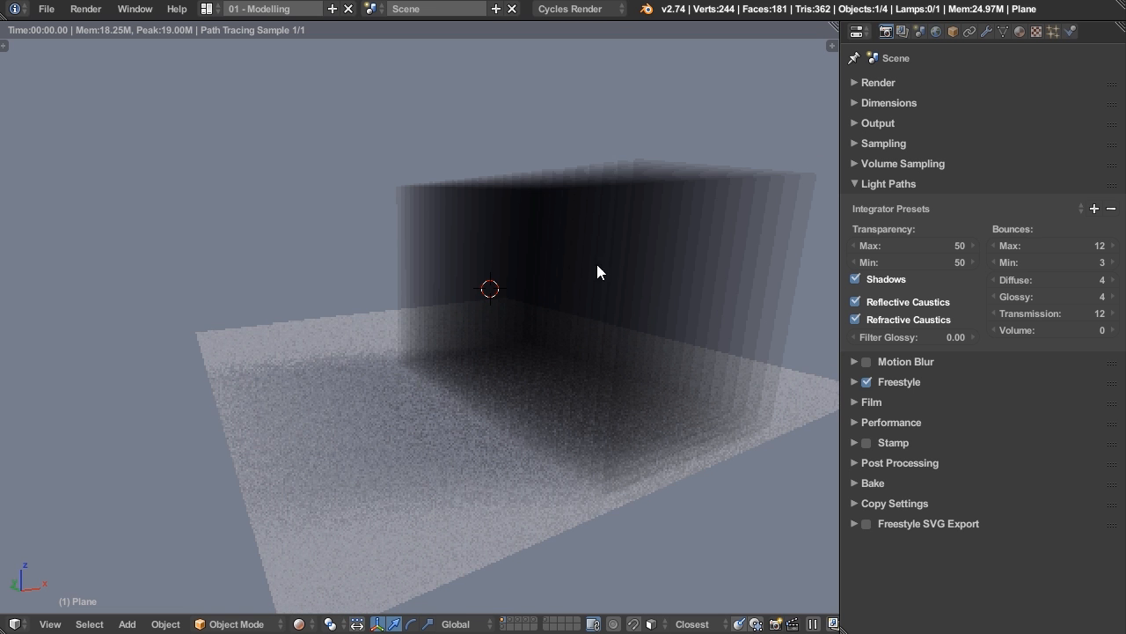
middle_drag(525, 343, 533, 335)
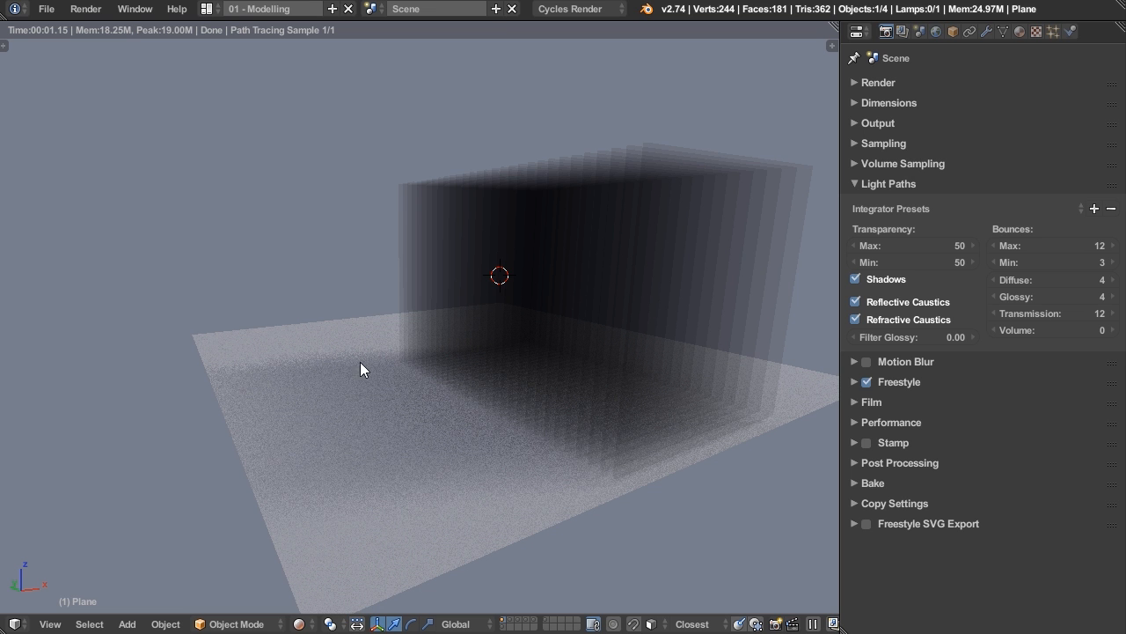
click(856, 279)
middle_drag(629, 479, 650, 461)
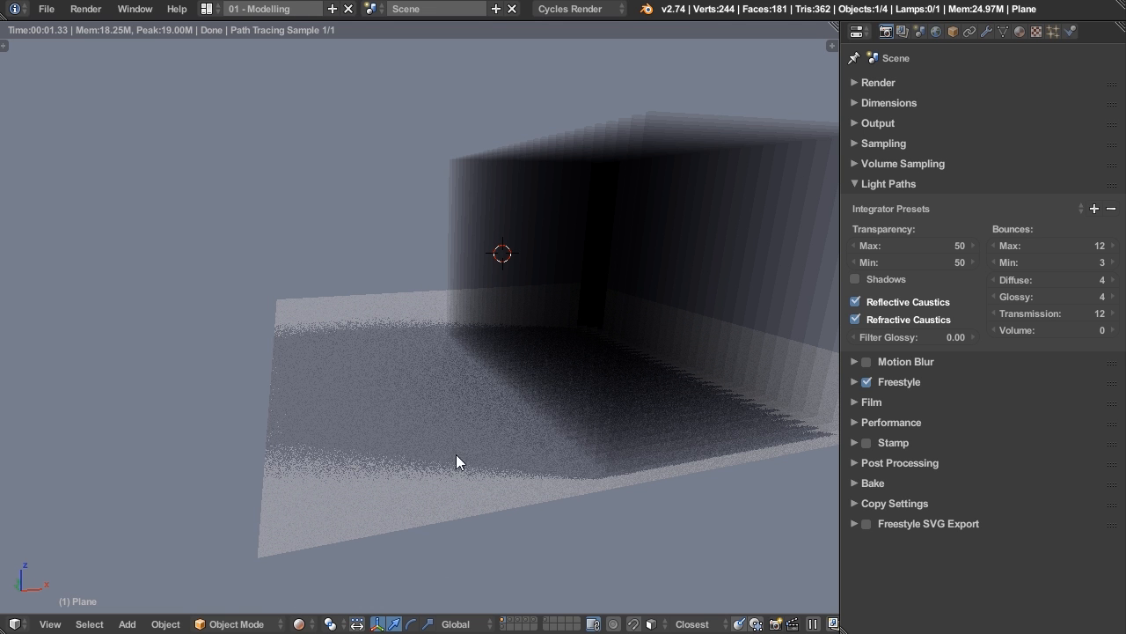
click(857, 279)
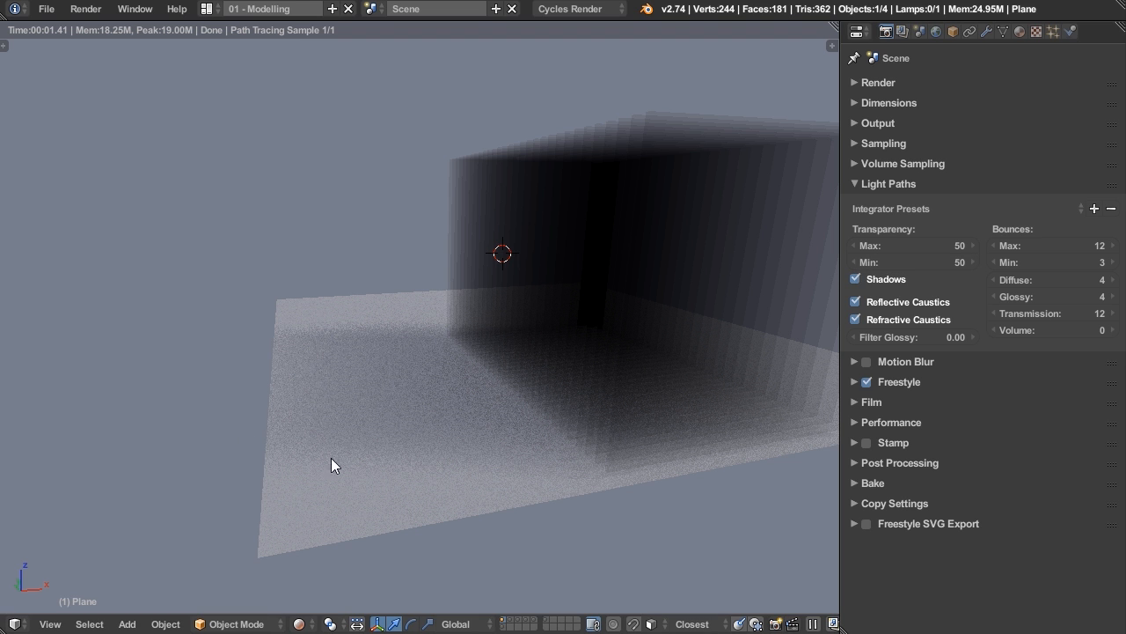
middle_drag(361, 479, 484, 508)
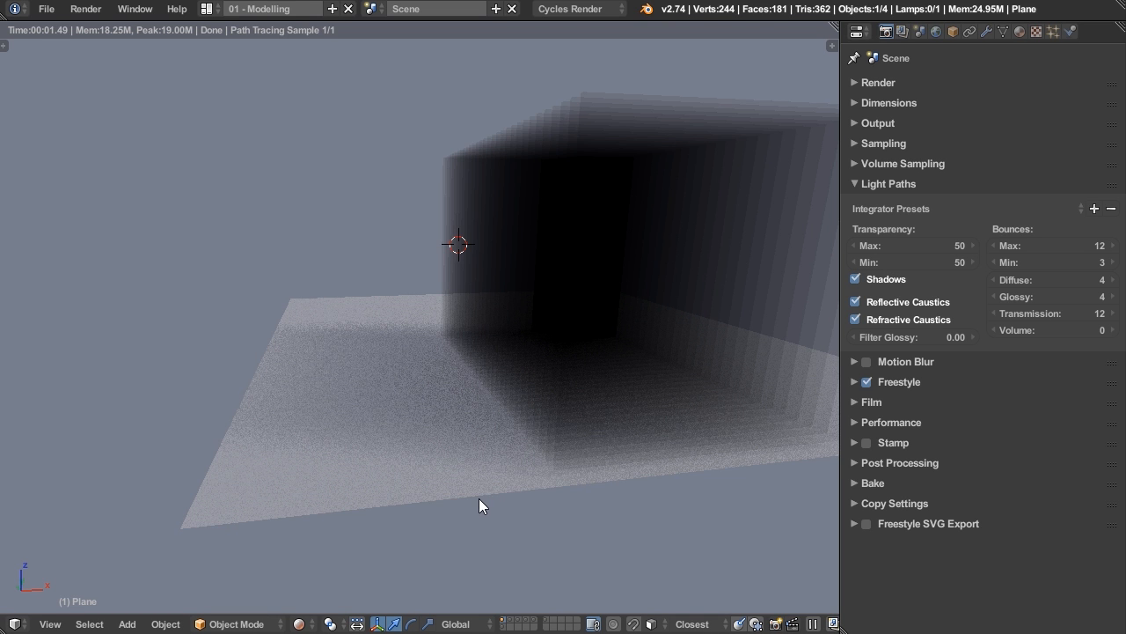
Step: Show the layer with the gem on the checkered floor and set the world background colour to black
click(515, 623)
middle_drag(496, 541, 628, 442)
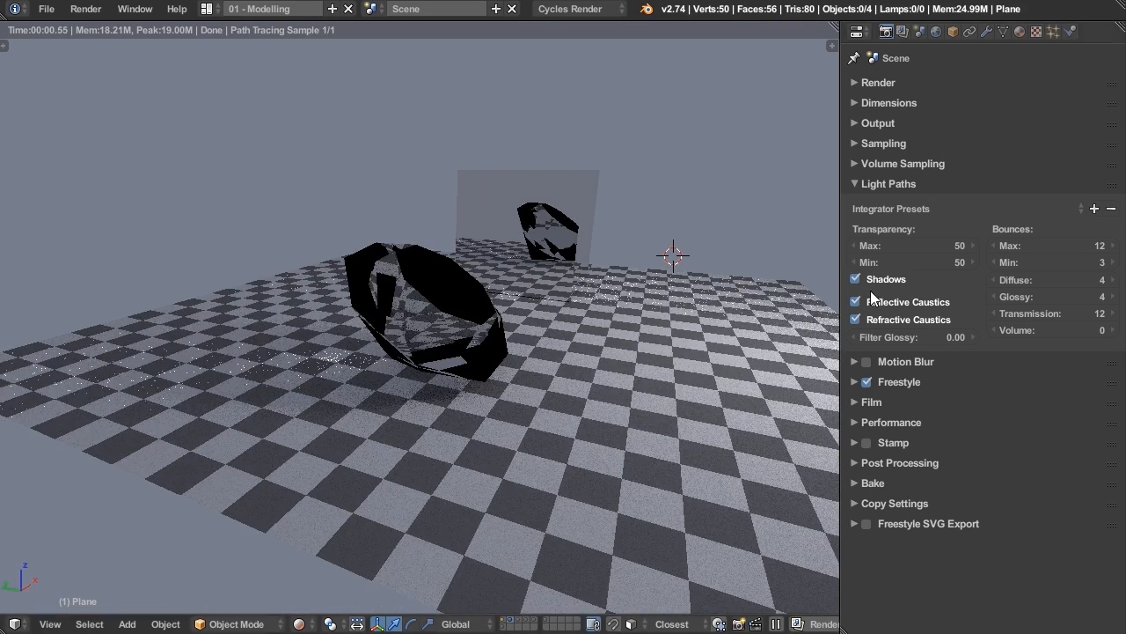
click(937, 33)
click(1027, 296)
drag(1089, 145, 1090, 176)
scroll(580, 380, down, 2)
middle_drag(580, 380, 628, 407)
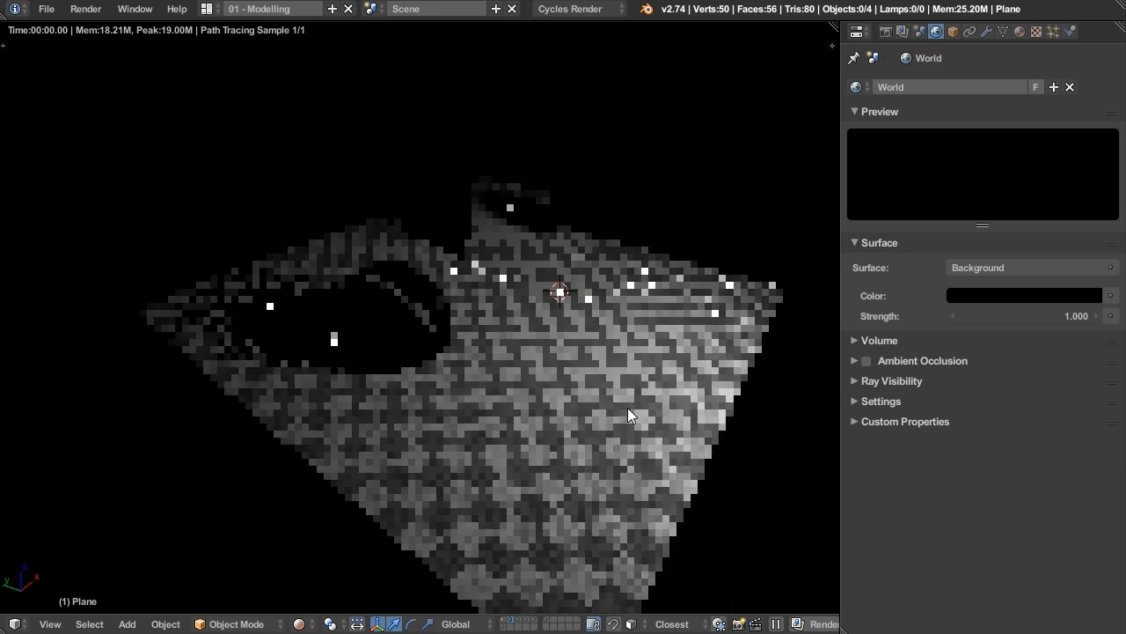
middle_drag(615, 308, 611, 370)
scroll(612, 371, up, 2)
Step: Check the surface materials assigned to the mirror cube and to the gem
right_click(511, 201)
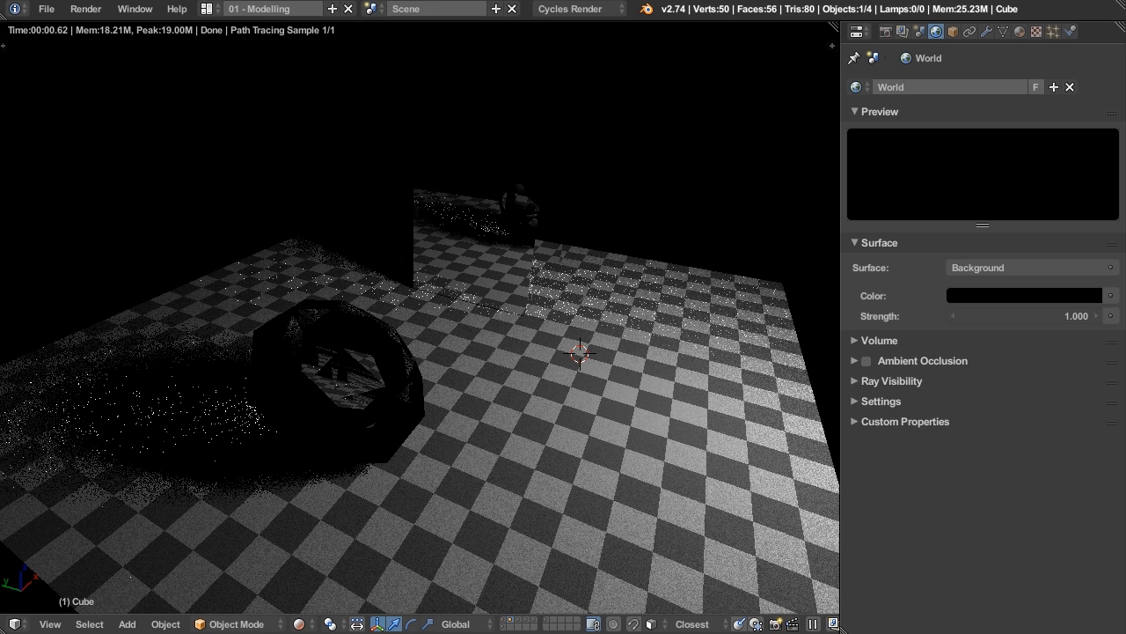
click(1020, 32)
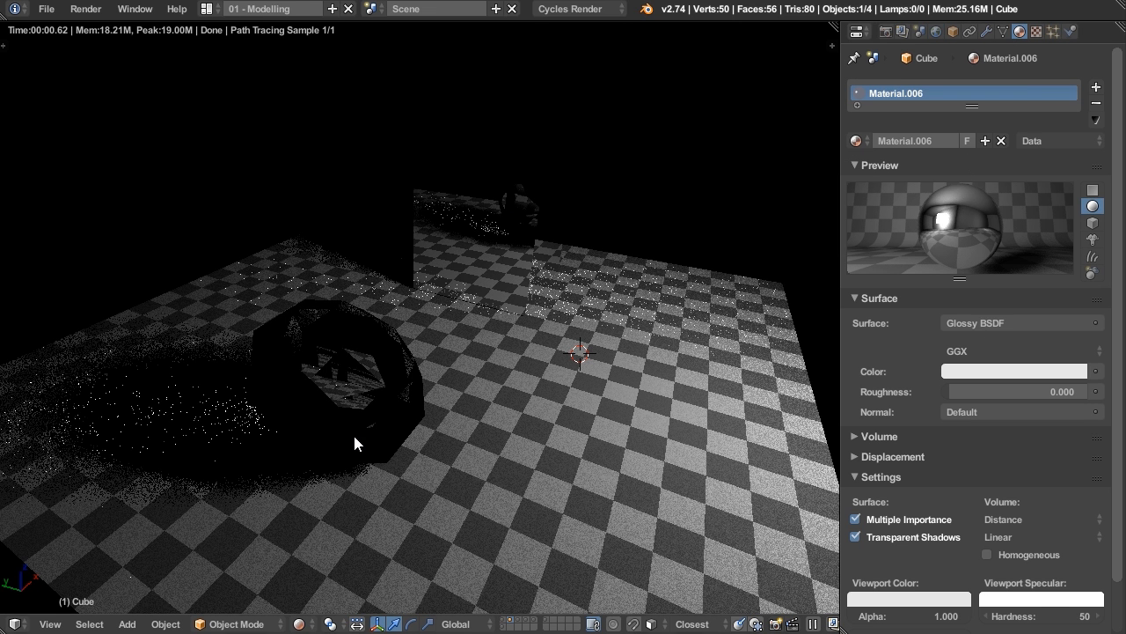
right_click(367, 372)
middle_drag(404, 434, 515, 319)
middle_drag(605, 333, 635, 355)
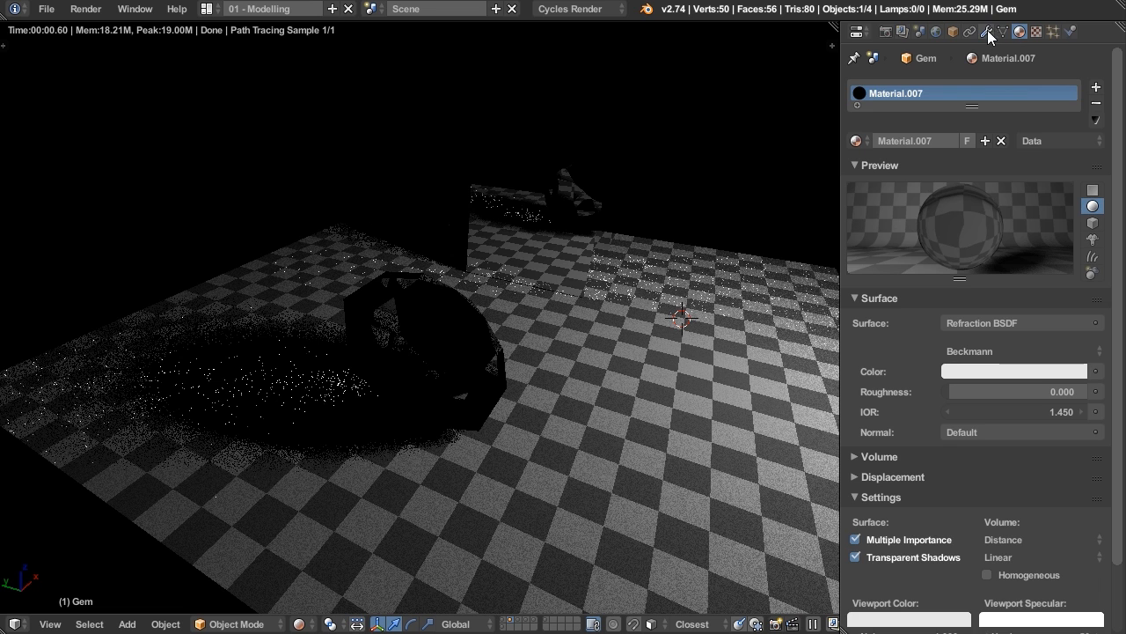
Step: Turn off reflective caustics in the render light path settings and inspect the floor around the gem and mirror cube
click(887, 32)
middle_drag(674, 320, 662, 313)
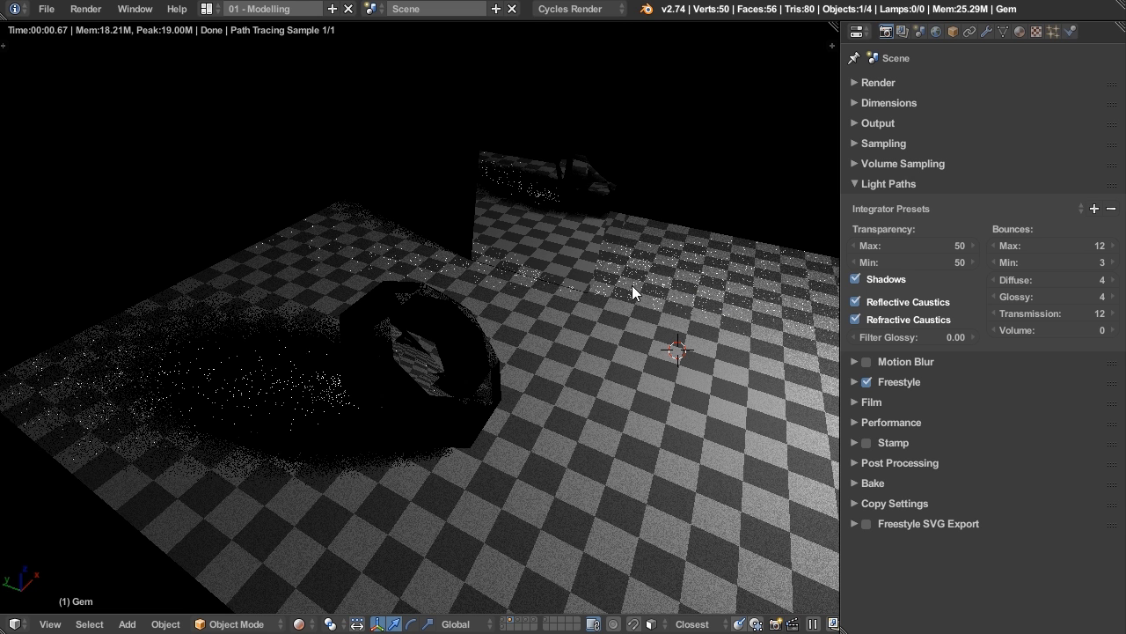
middle_drag(653, 322, 649, 320)
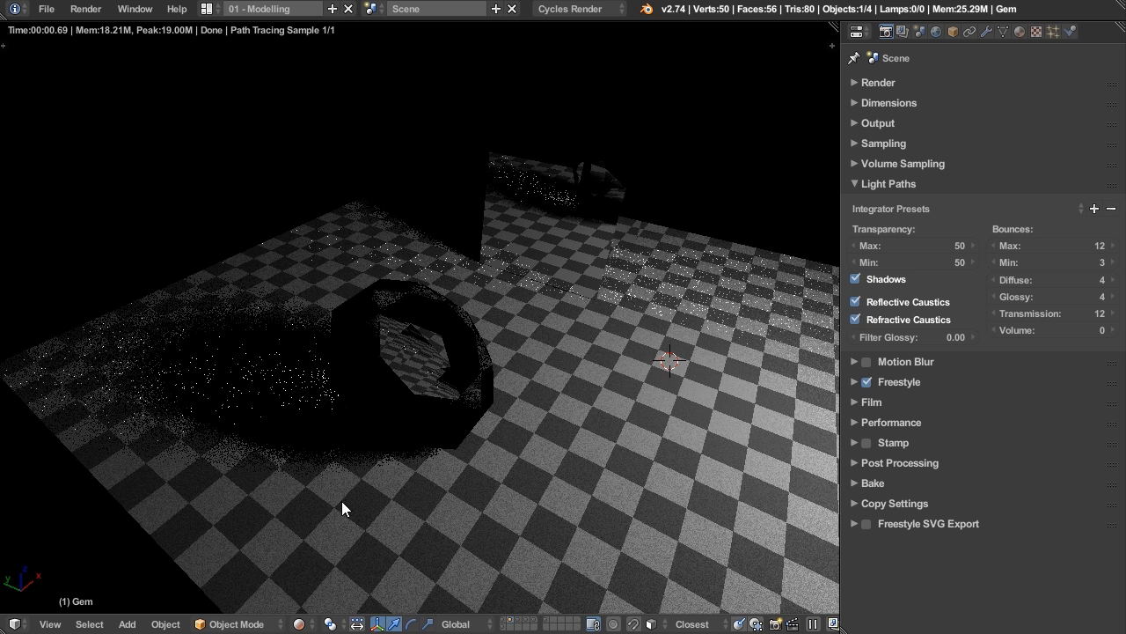
middle_drag(360, 495, 526, 379)
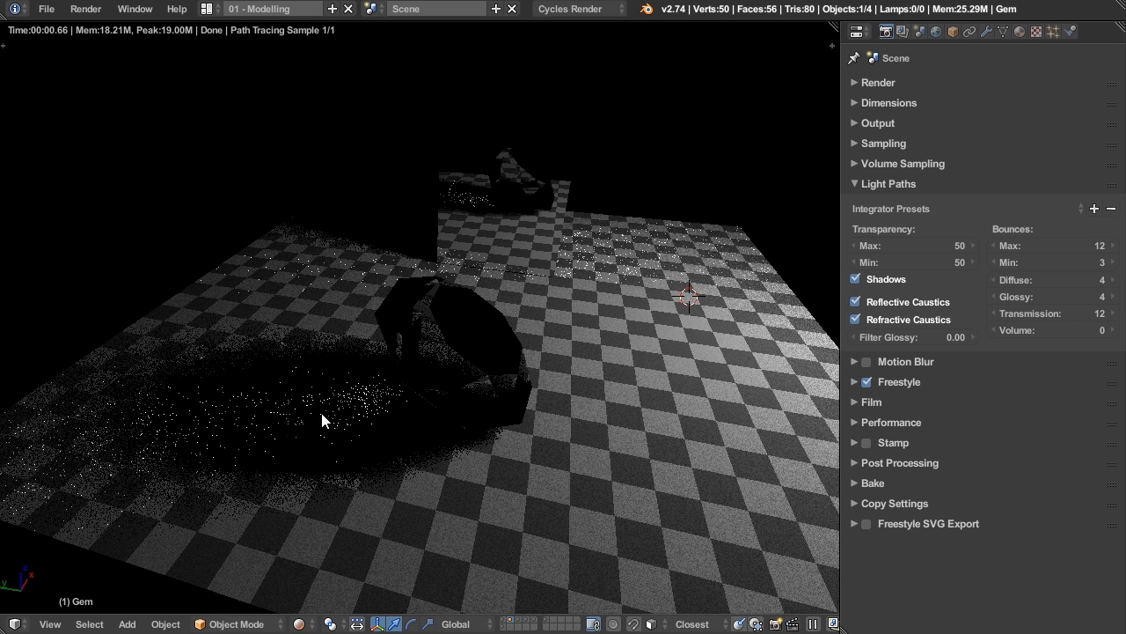
middle_drag(378, 420, 520, 406)
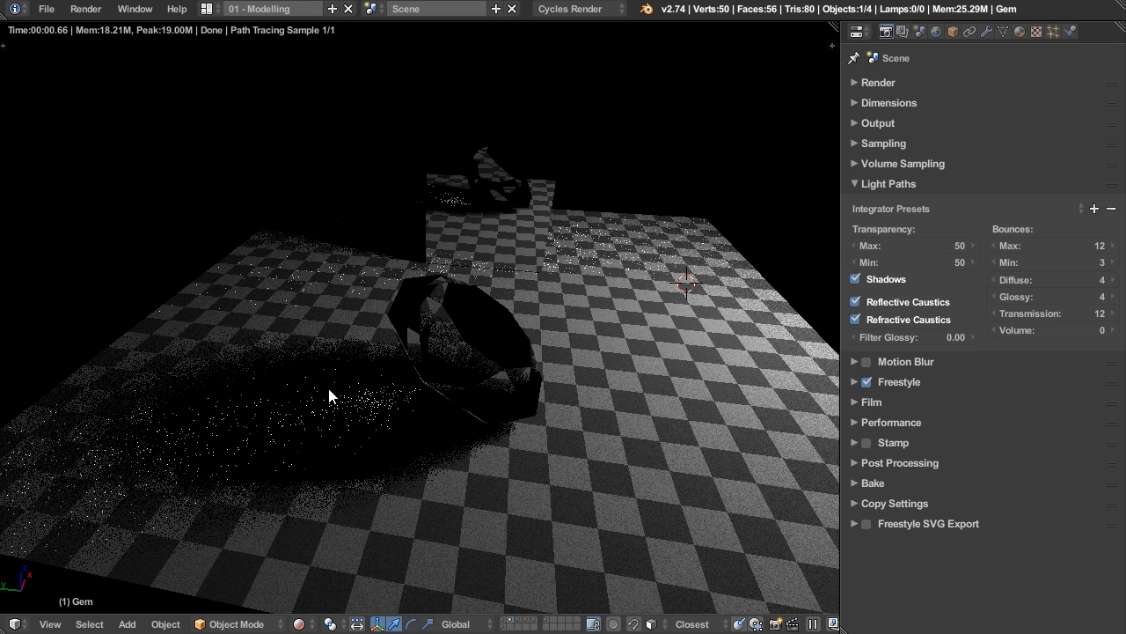
click(857, 302)
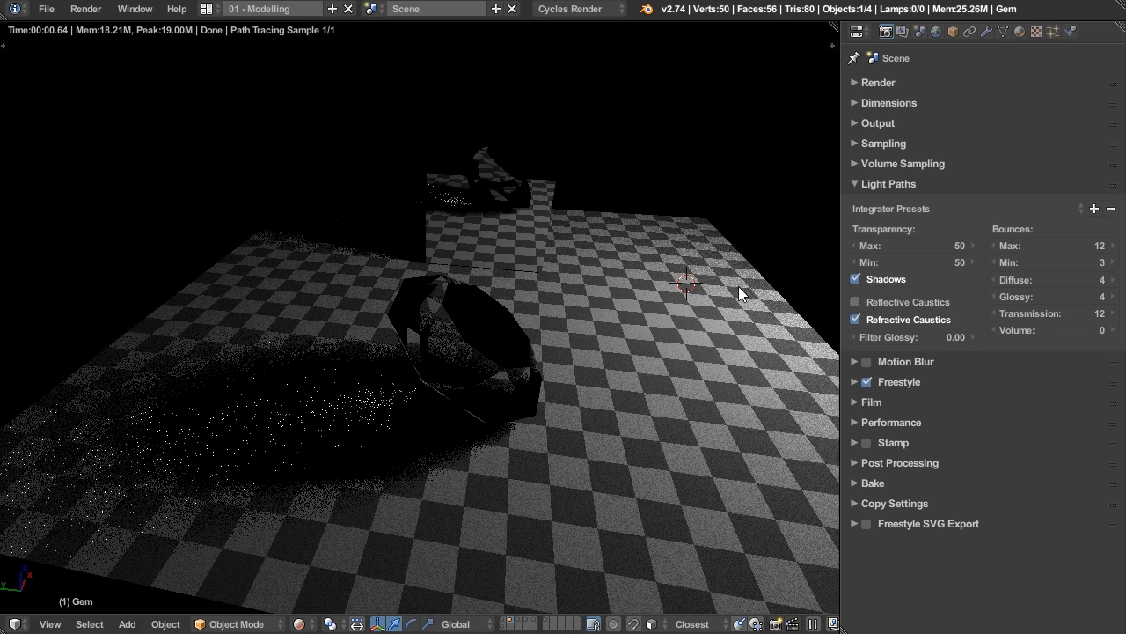
middle_drag(604, 364, 583, 365)
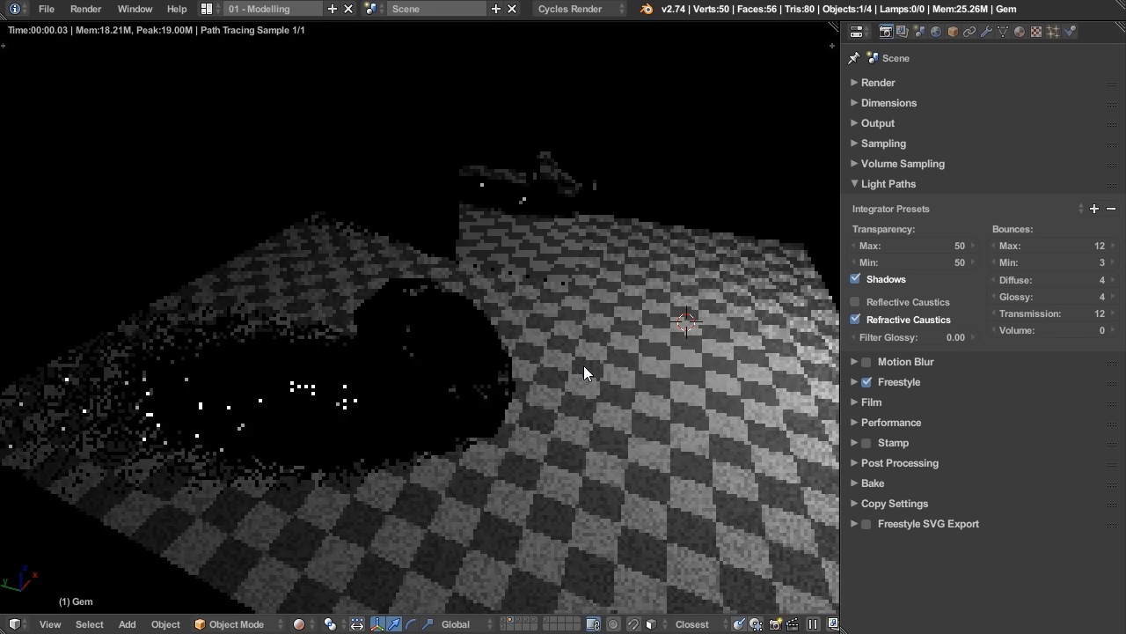
Step: Toggle refractive caustics off and on, and re-enable reflective caustics
click(867, 320)
click(858, 319)
click(857, 301)
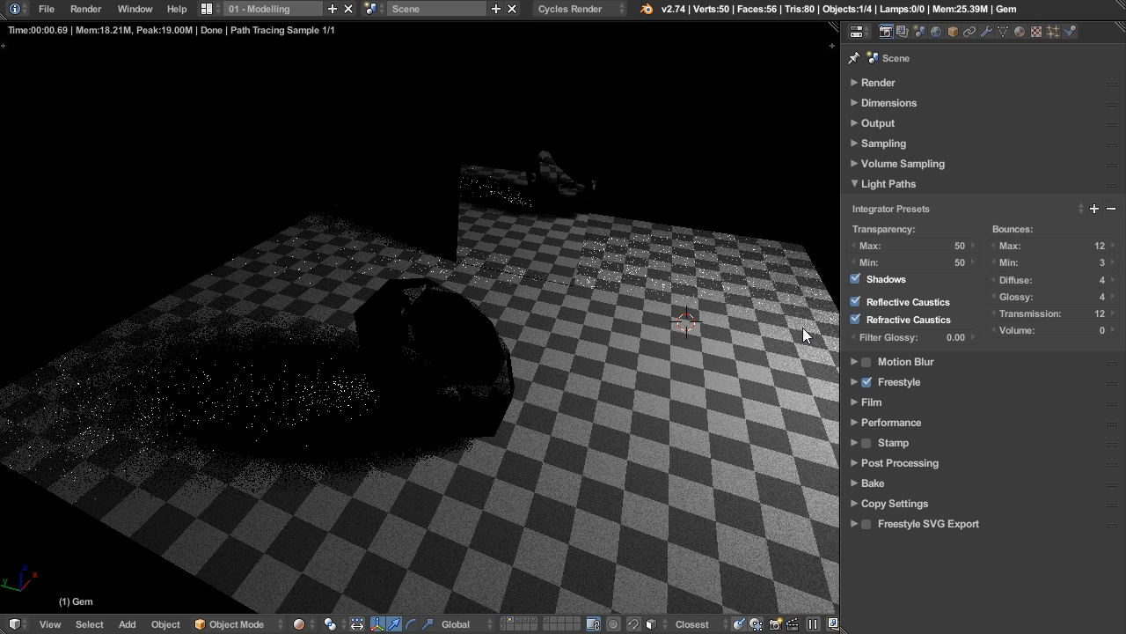
Step: Disable both reflective and refractive caustics to compare the render, and enable both again
click(877, 306)
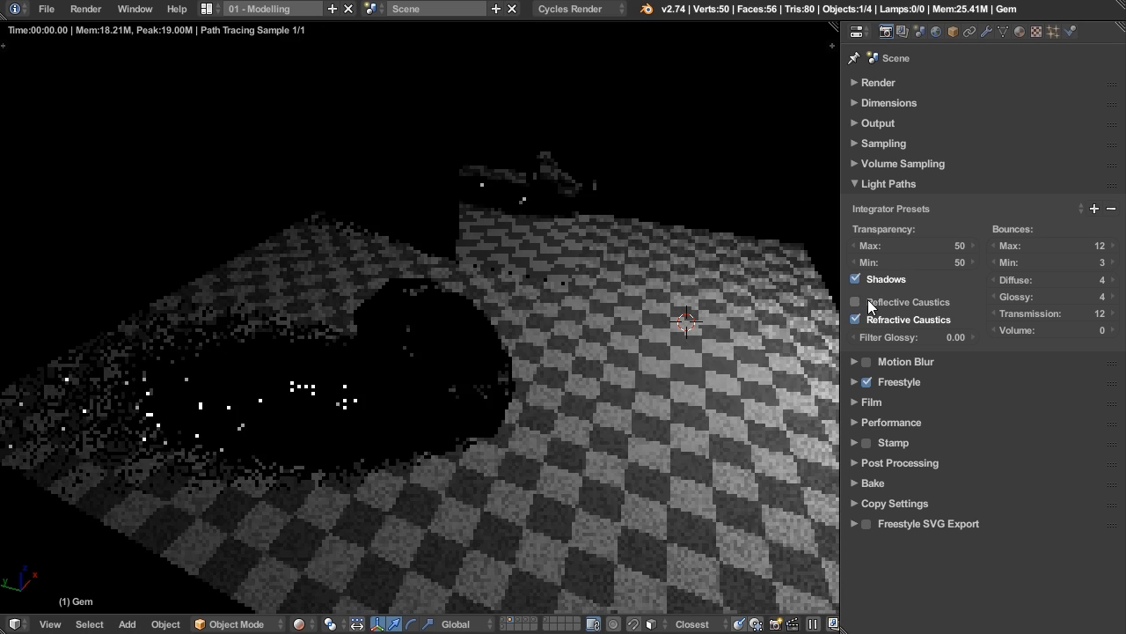
click(862, 317)
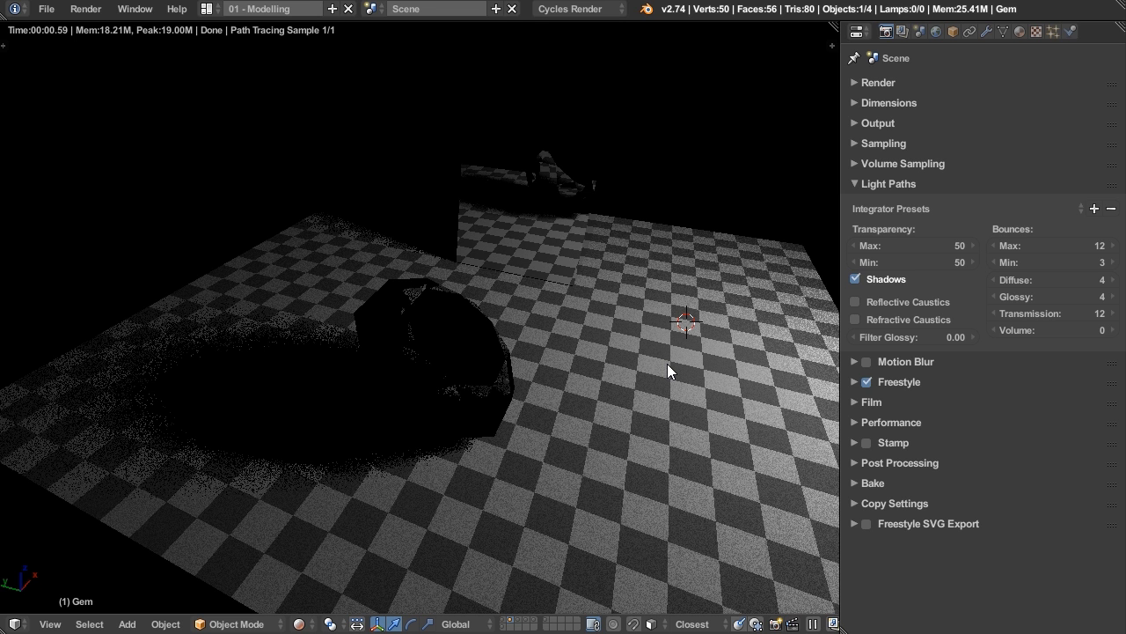
click(854, 302)
click(856, 319)
Step: Set Filter Glossy to 0.15 while viewing the caustics on the floor in front of the mirror cube
middle_drag(820, 340, 645, 441)
middle_drag(614, 517, 634, 518)
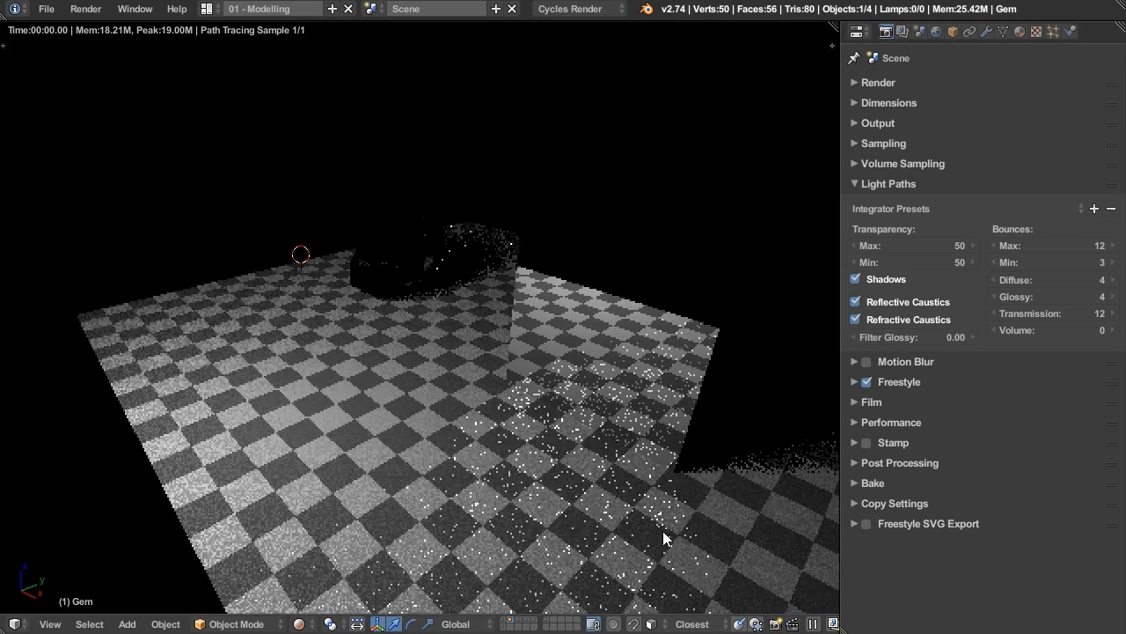
mouse_move(908, 340)
mouse_down()
mouse_move(966, 340)
mouse_move(917, 340)
mouse_up()
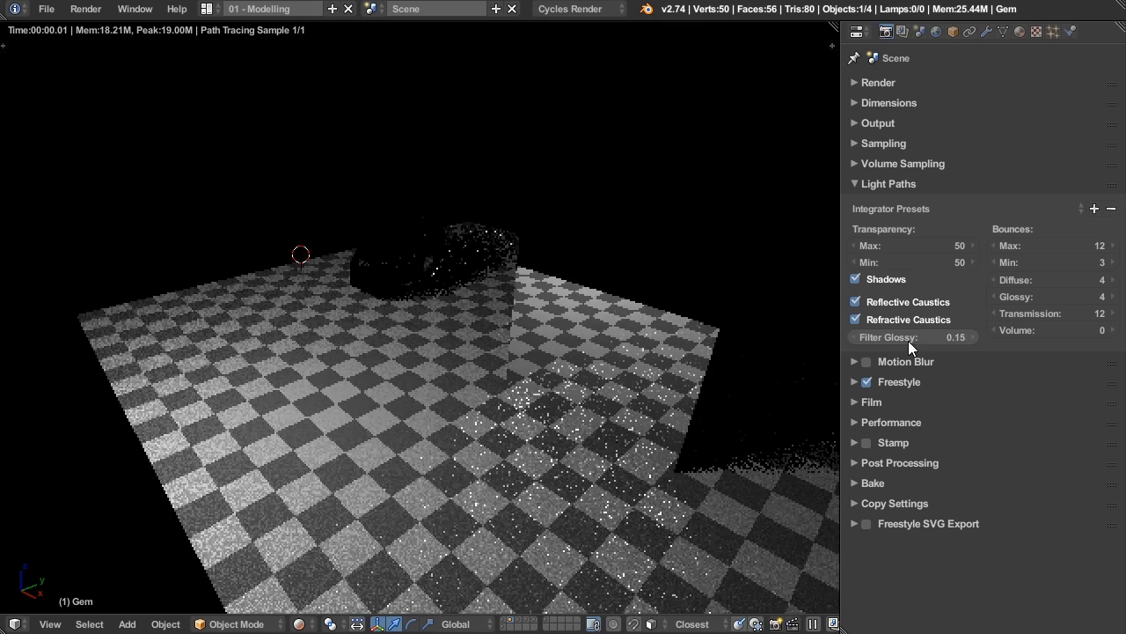
shift+middle_drag(719, 471, 702, 451)
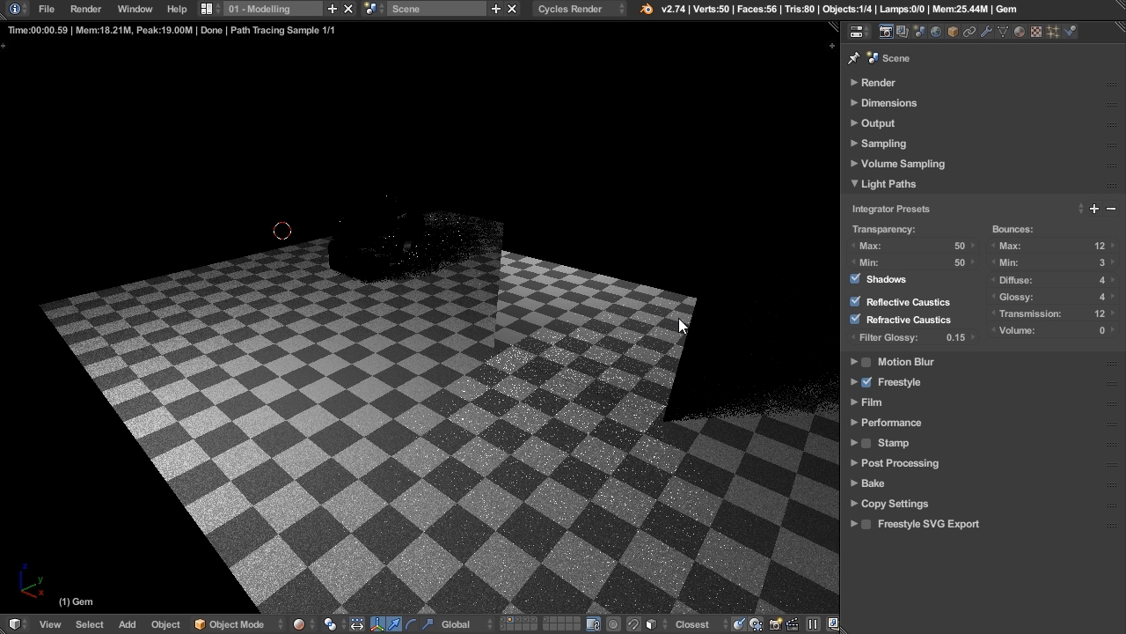
Step: Set the mirror cube's Glossy BSDF roughness to 0.069
right_click(709, 255)
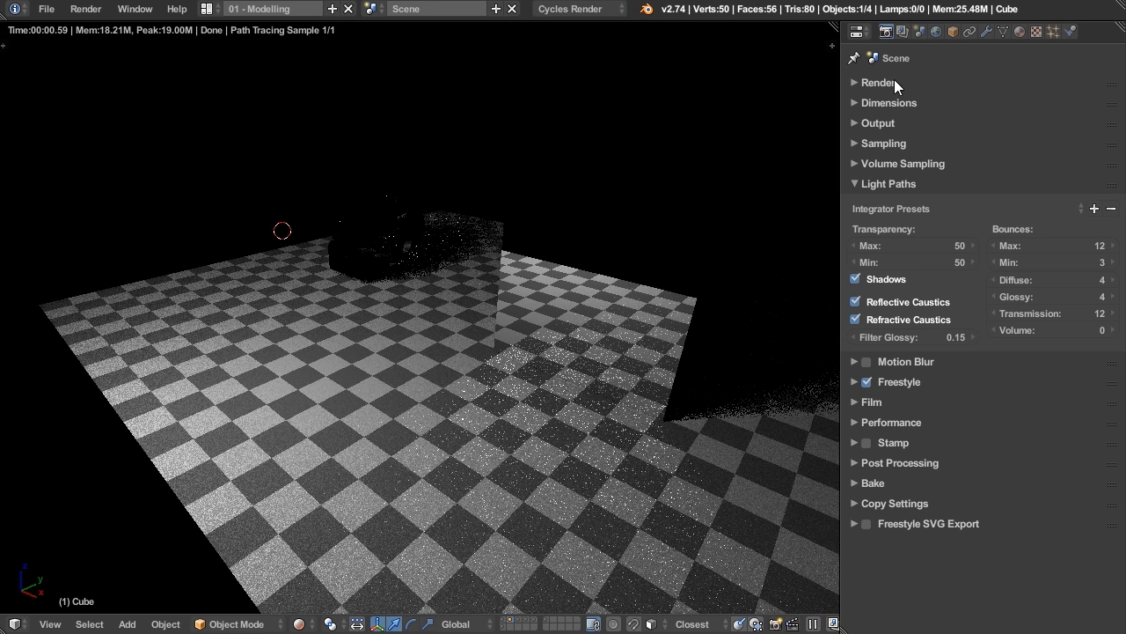
click(1020, 32)
mouse_move(972, 390)
mouse_down()
mouse_move(986, 391)
mouse_move(958, 392)
mouse_up()
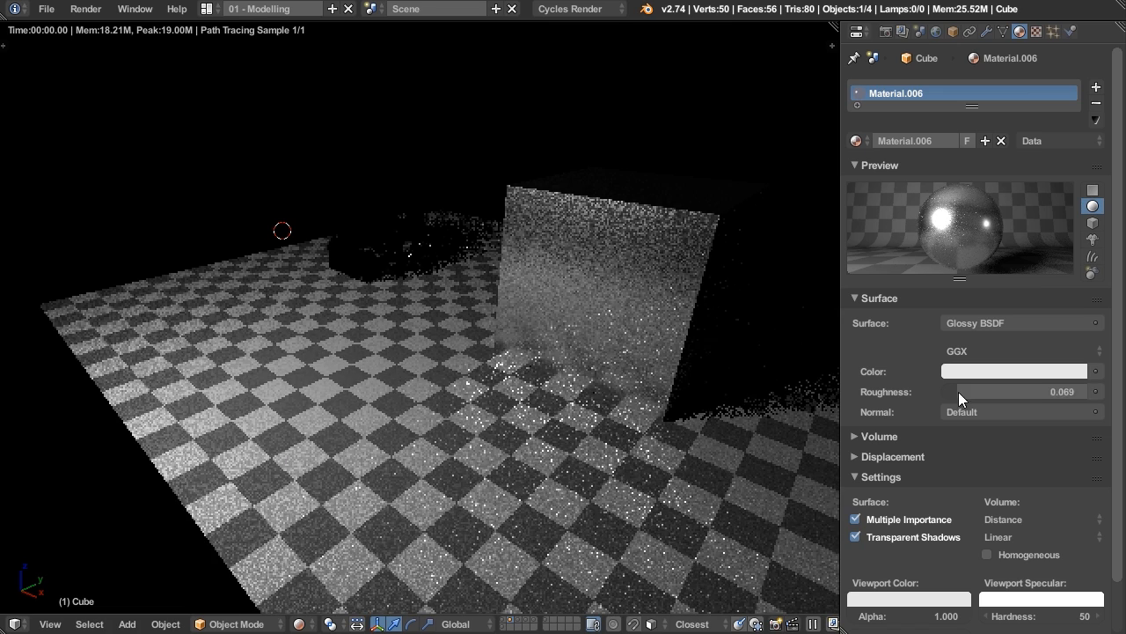
Step: Raise Filter Glossy in the render light path settings to 1.23 and on to 2.73
click(886, 32)
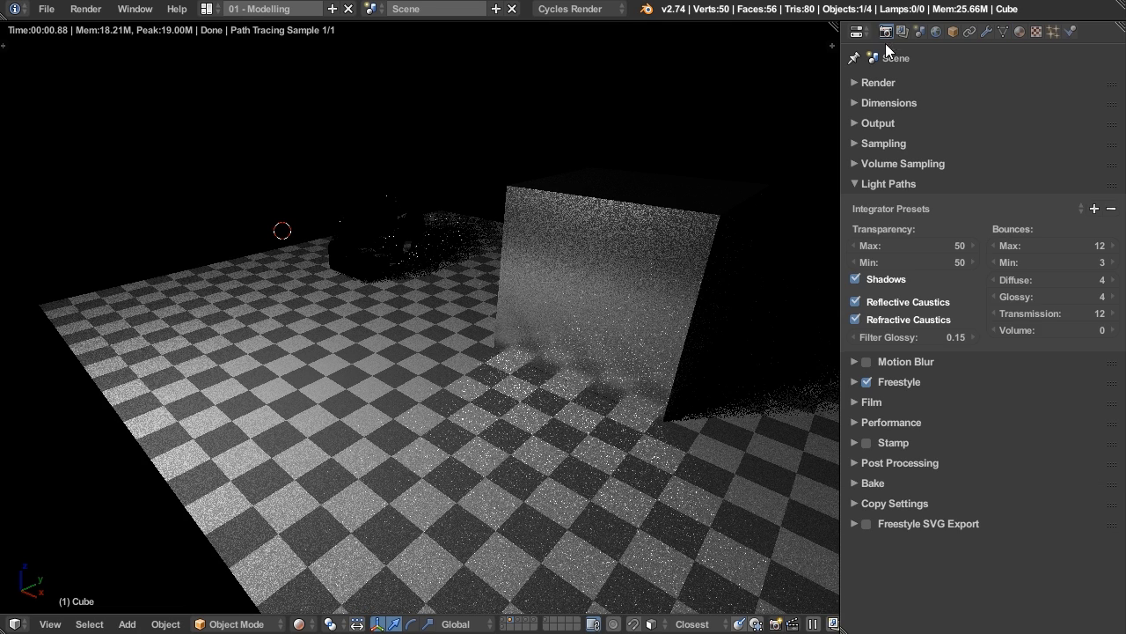
drag(910, 337, 977, 340)
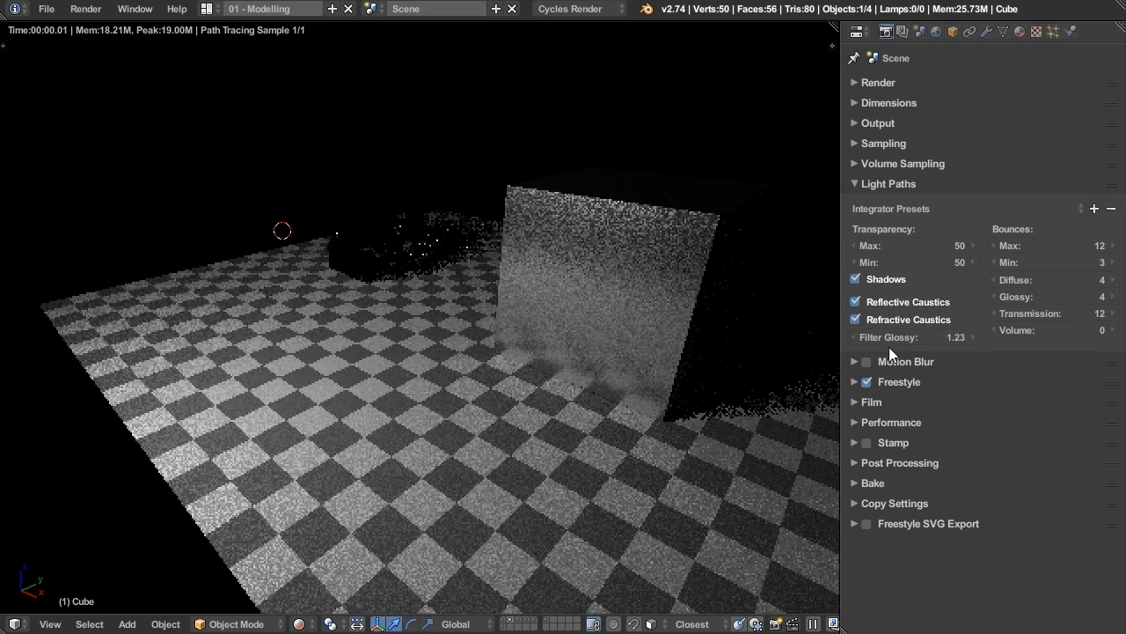
drag(889, 343, 914, 338)
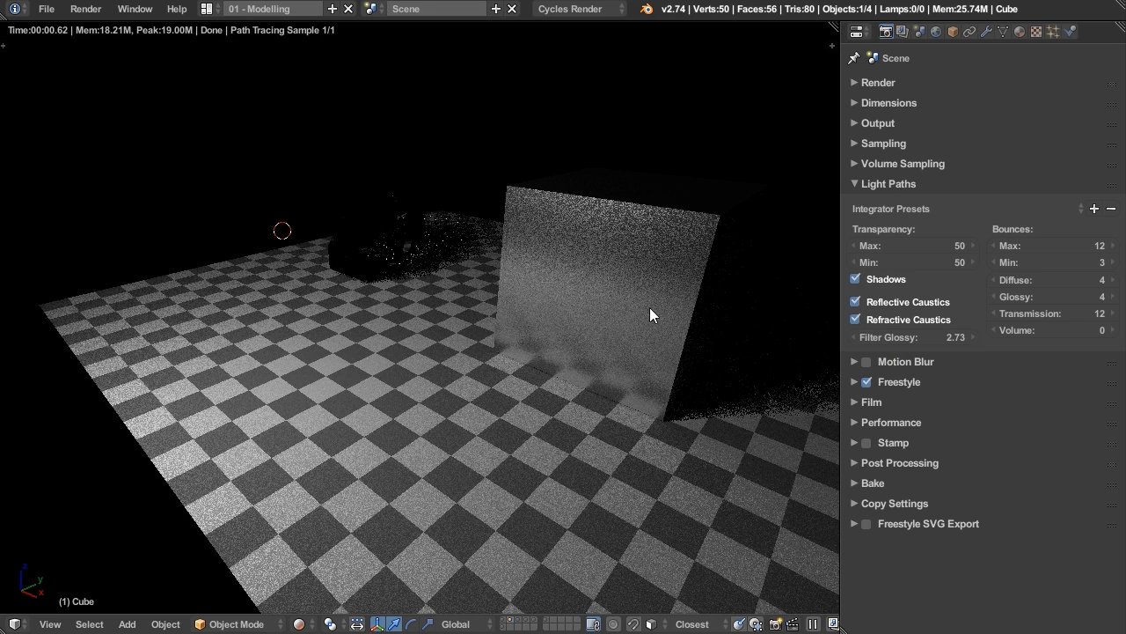
Step: Reset Filter Glossy to 0.00 and disable both reflective and refractive caustics
drag(920, 337, 852, 337)
drag(920, 338, 889, 341)
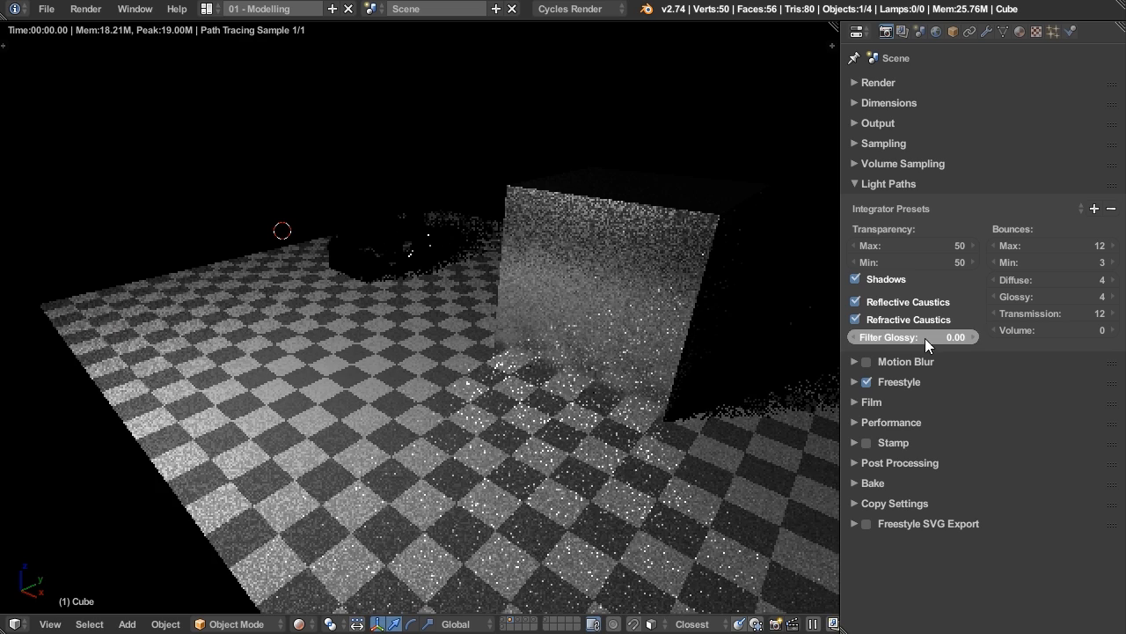
click(856, 301)
click(855, 319)
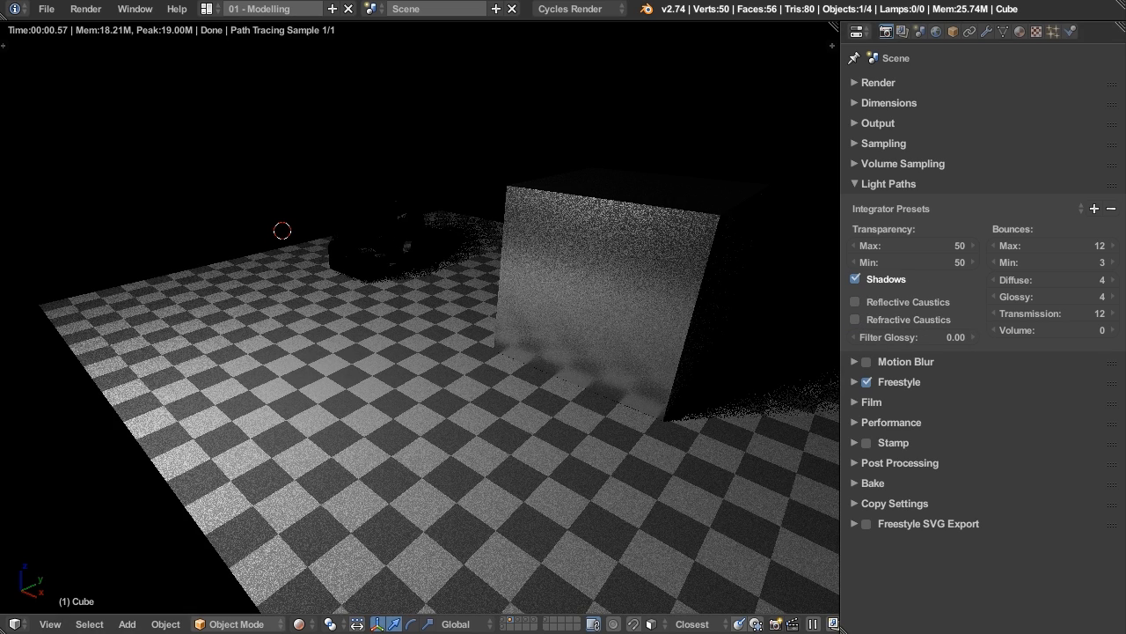
Step: Show the layer with the red and grey cubes and inspect the light bouncing between them from several angles
click(519, 621)
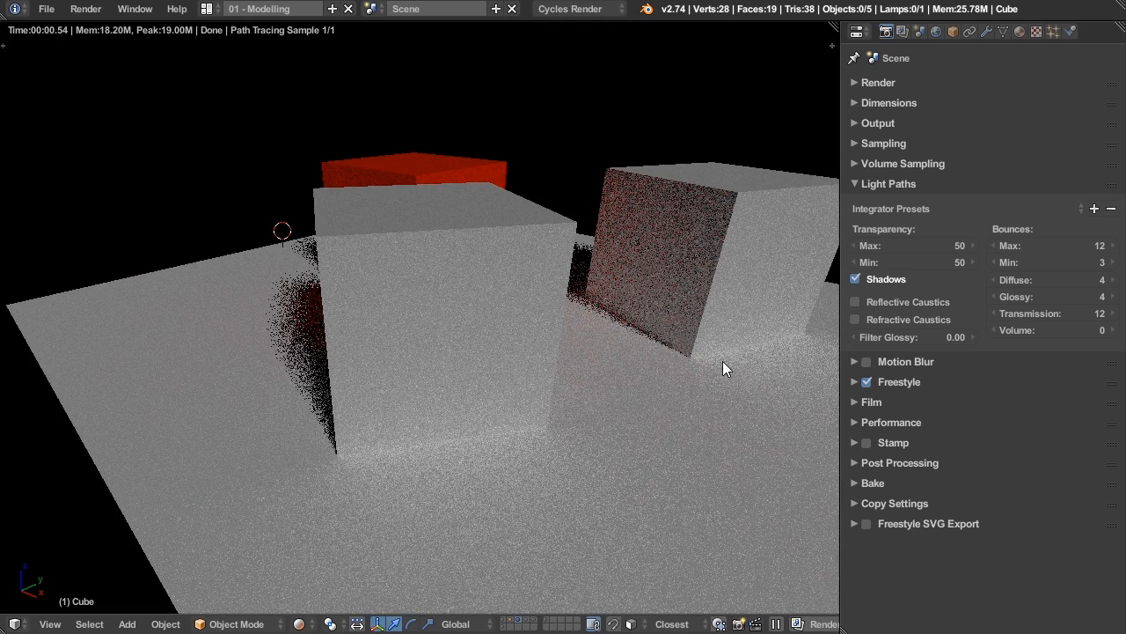
middle_drag(535, 413, 670, 391)
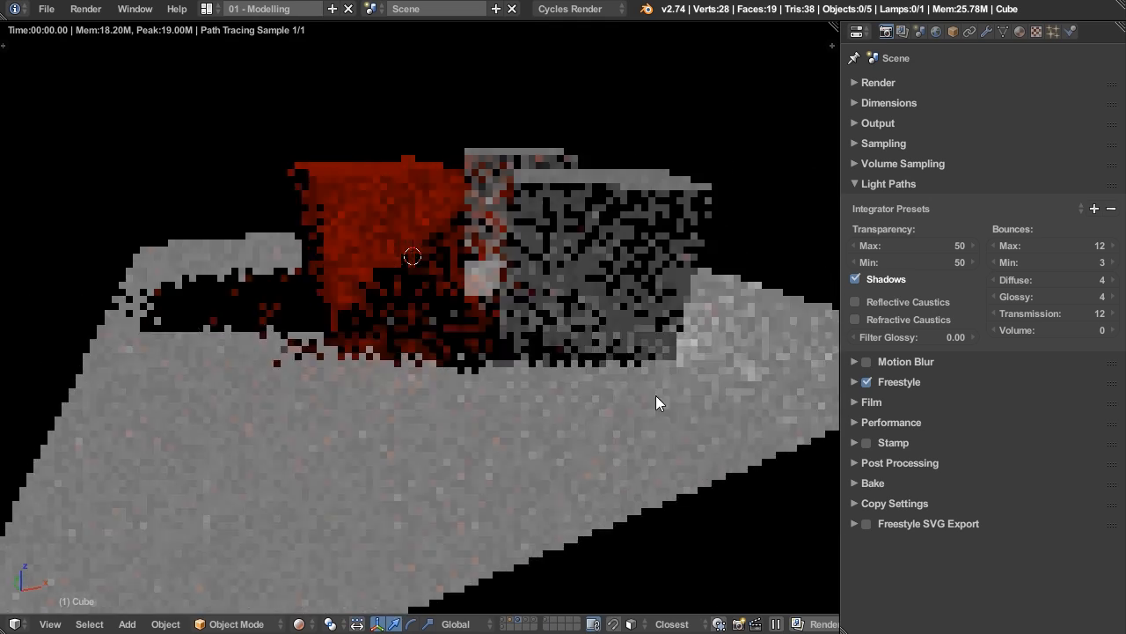
middle_drag(516, 405, 833, 309)
middle_drag(669, 316, 590, 325)
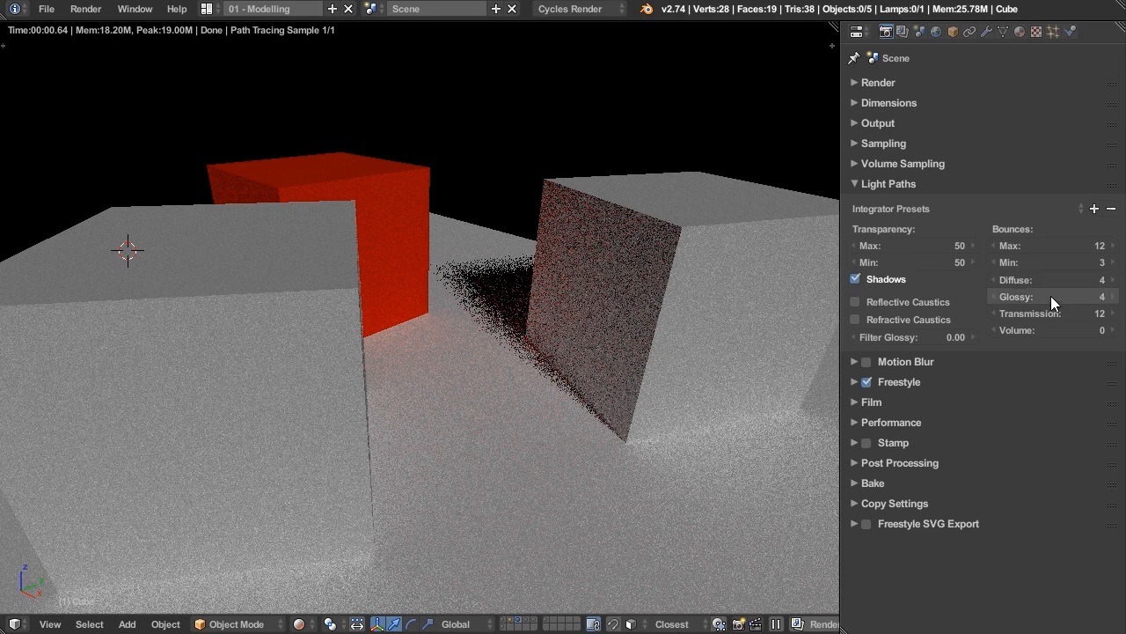
Step: Set the diffuse light bounces to 0 and examine how the cubes and their shadows render
middle_drag(517, 292, 585, 306)
middle_drag(509, 393, 487, 375)
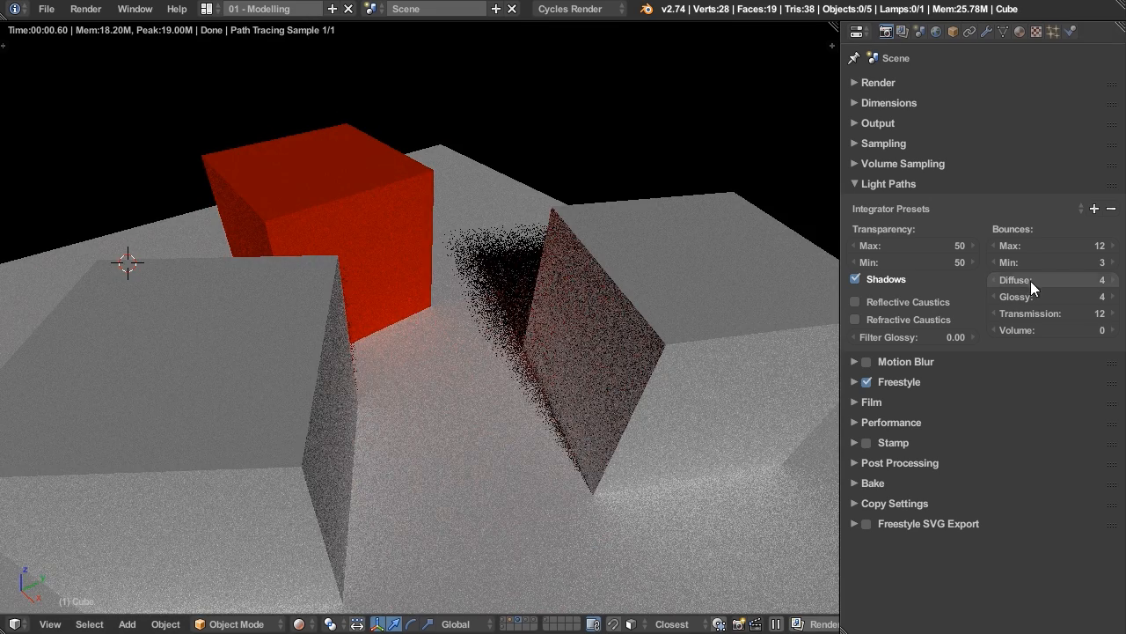
drag(1010, 280, 964, 280)
middle_drag(438, 411, 461, 382)
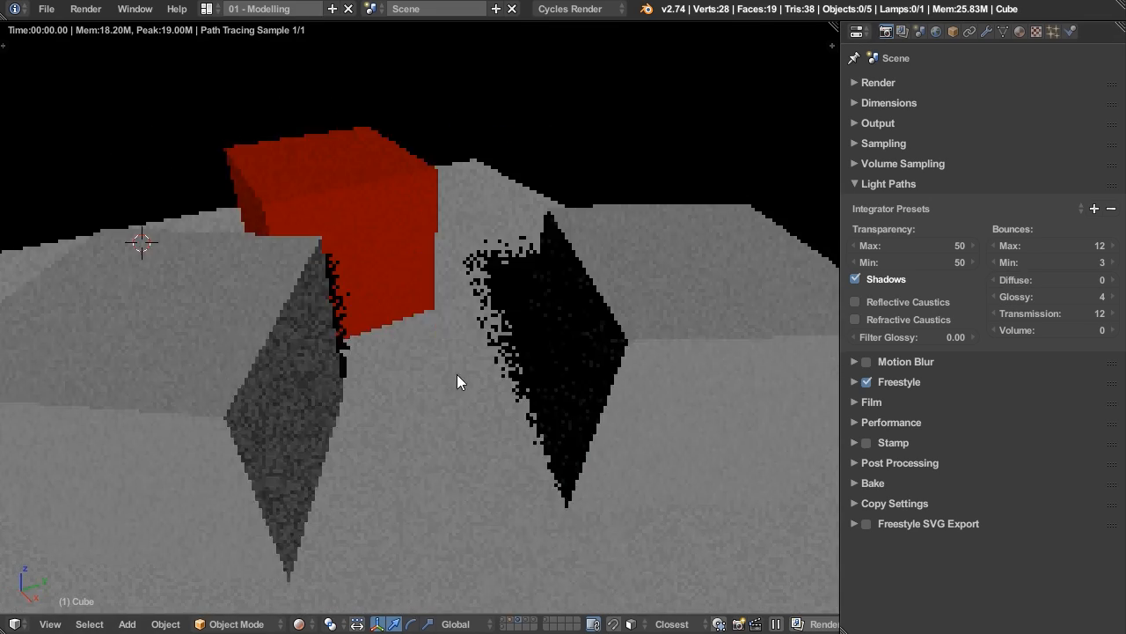
scroll(449, 348, up, 3)
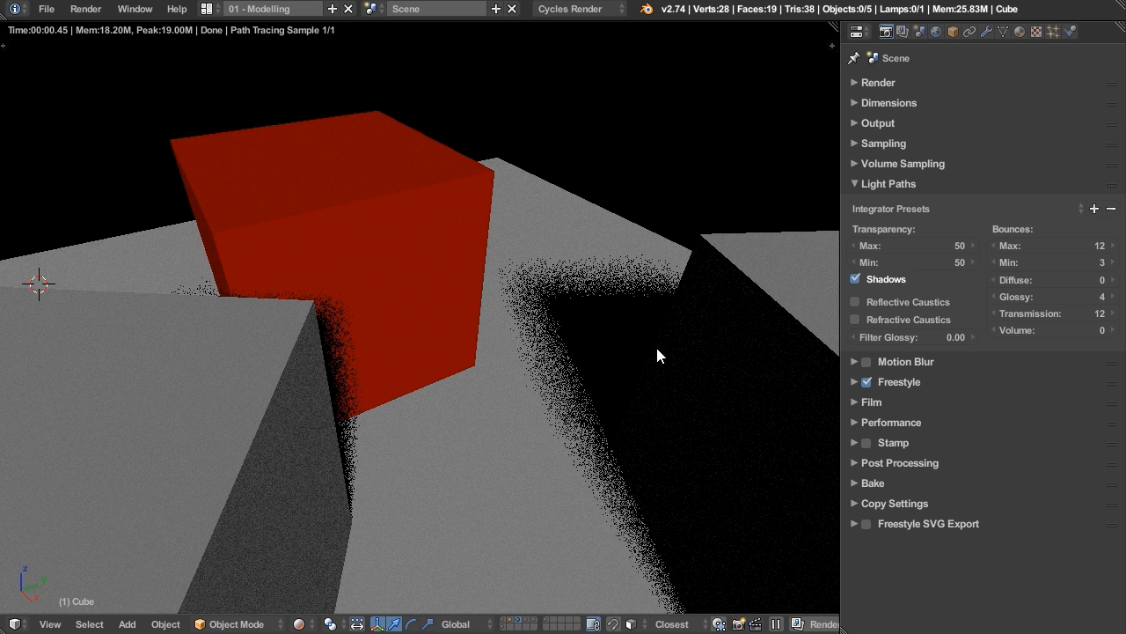
Step: Set the diffuse bounces to 1 and examine the bounced light on the floor and the cube facing the red one
click(1113, 280)
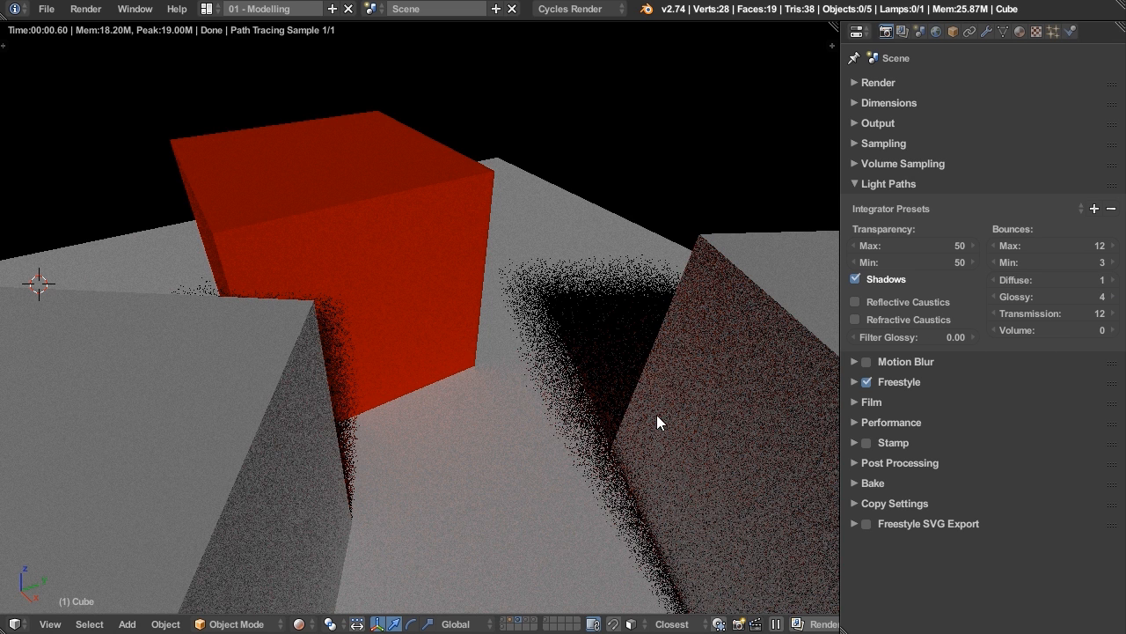
scroll(530, 467, up, 5)
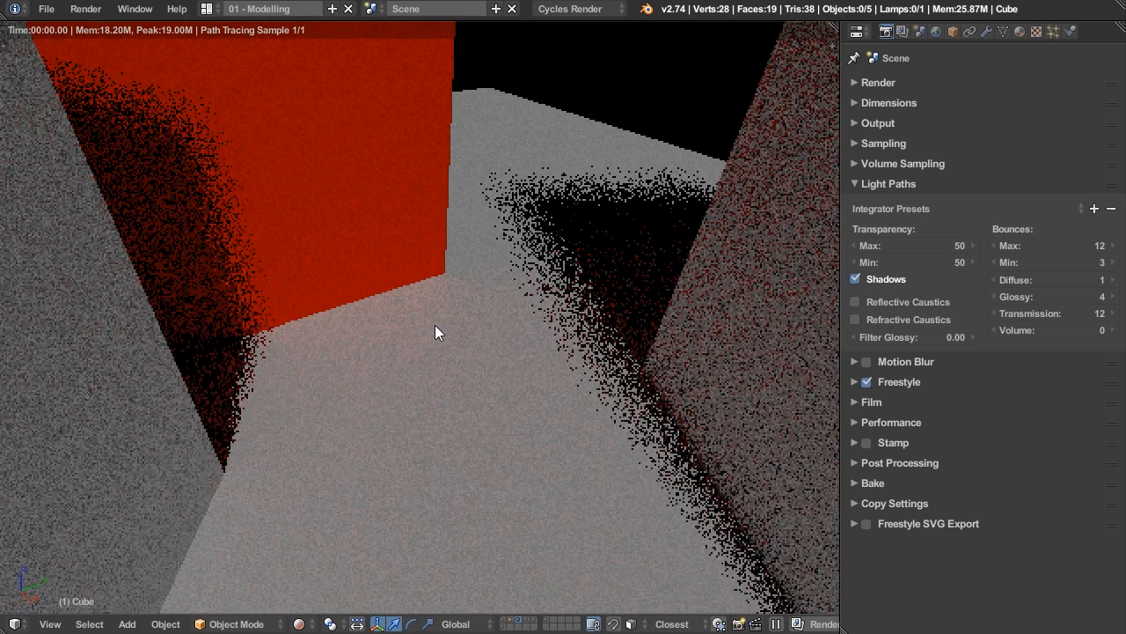
scroll(511, 424, down, 4)
middle_drag(594, 427, 684, 343)
middle_drag(525, 388, 600, 339)
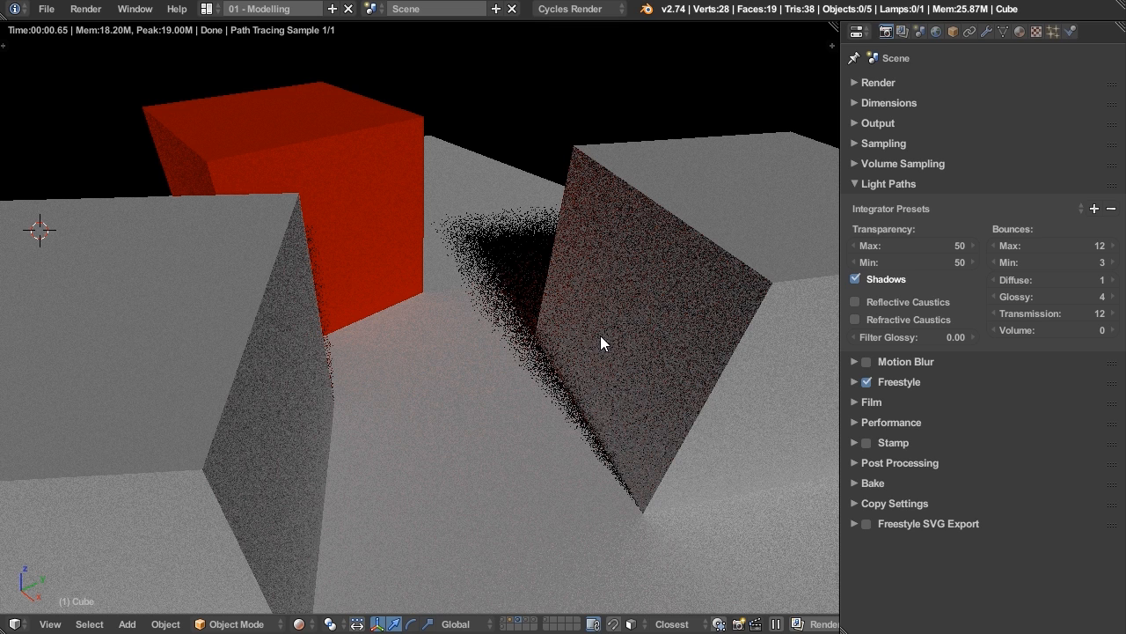
middle_drag(610, 334, 612, 337)
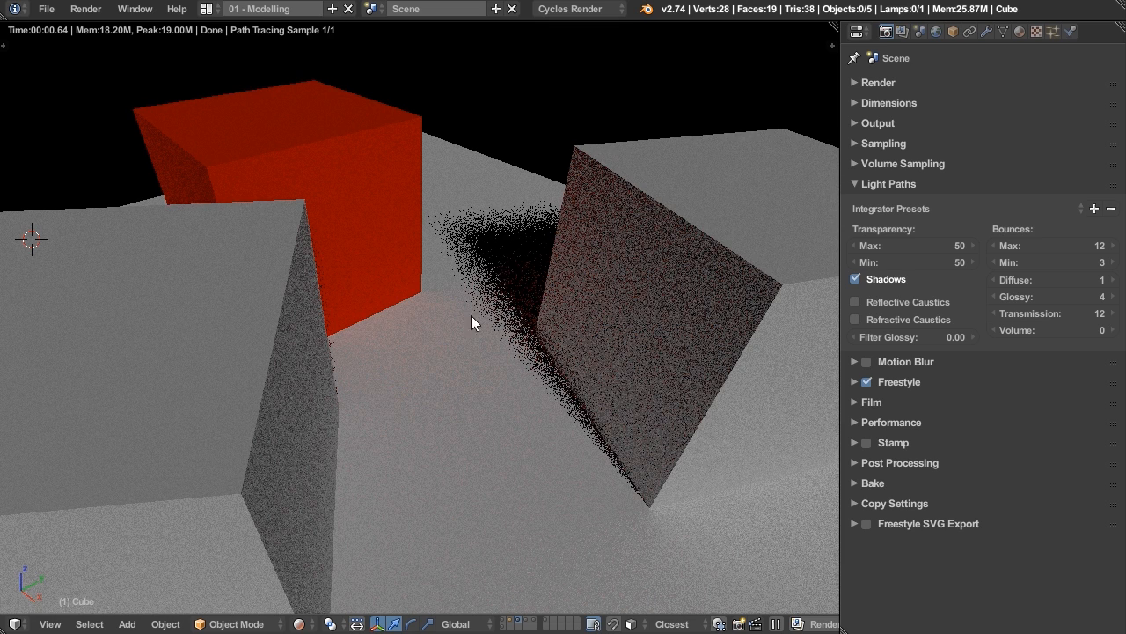
click(998, 282)
click(1115, 281)
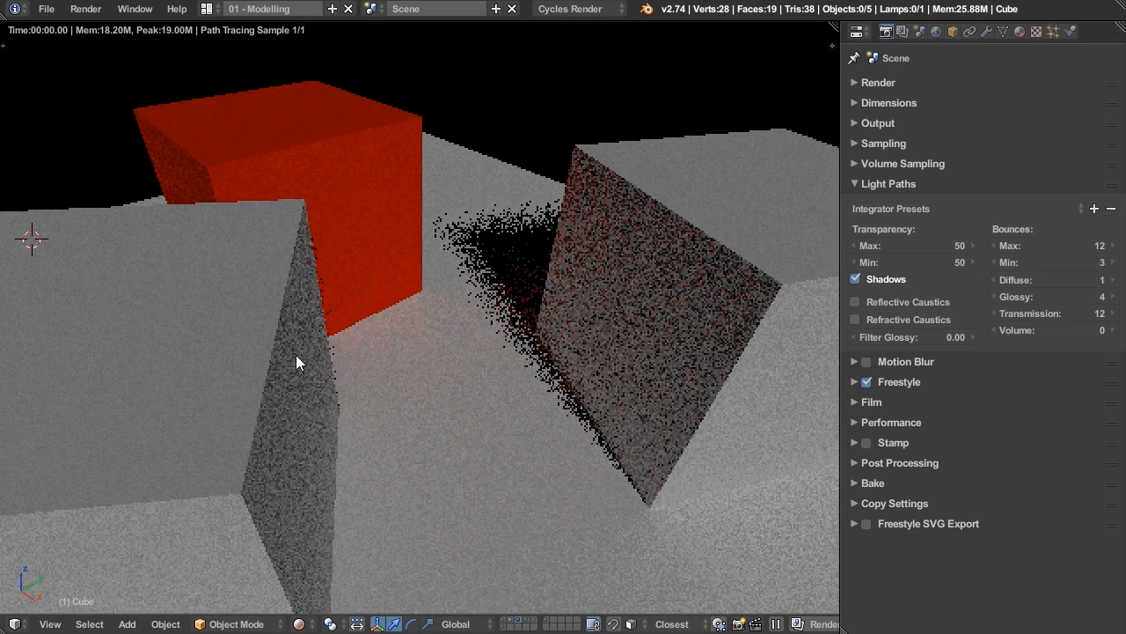
middle_drag(684, 384, 674, 390)
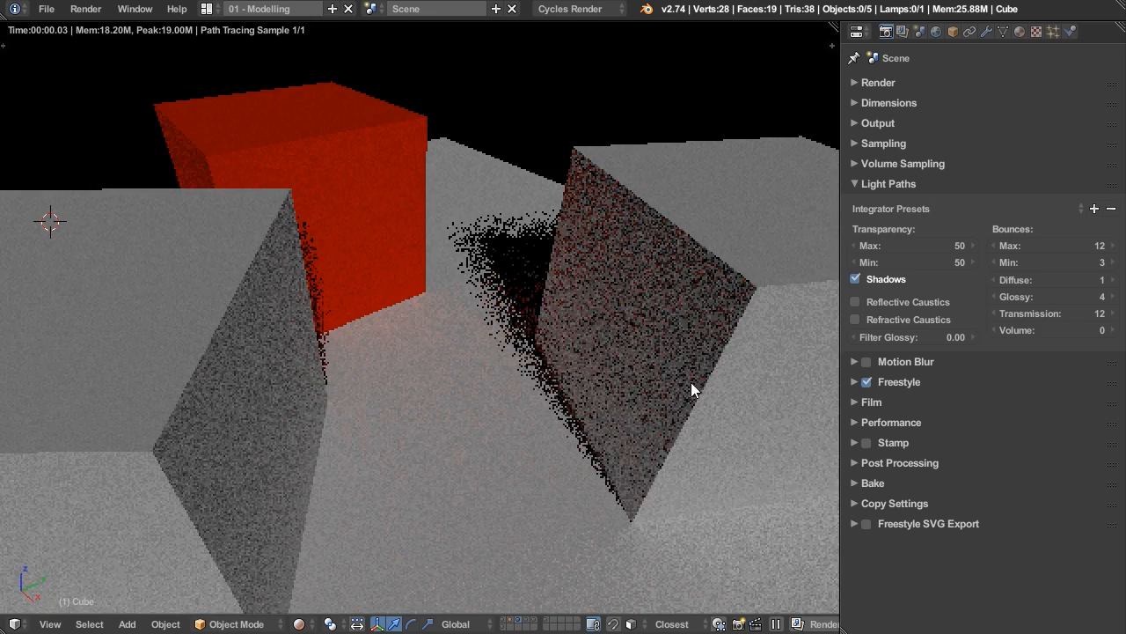
Step: Raise the diffuse bounces to 2 and on to 3, and examine the shaded faces of both grey cubes from several angles
click(1114, 281)
middle_drag(833, 330, 659, 332)
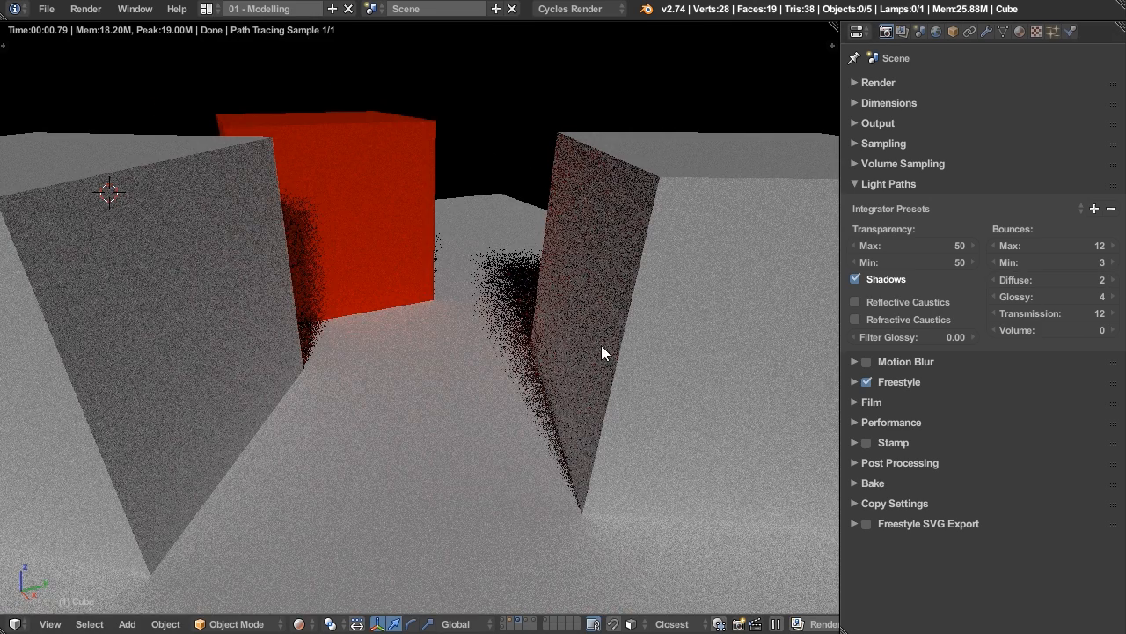
click(1113, 280)
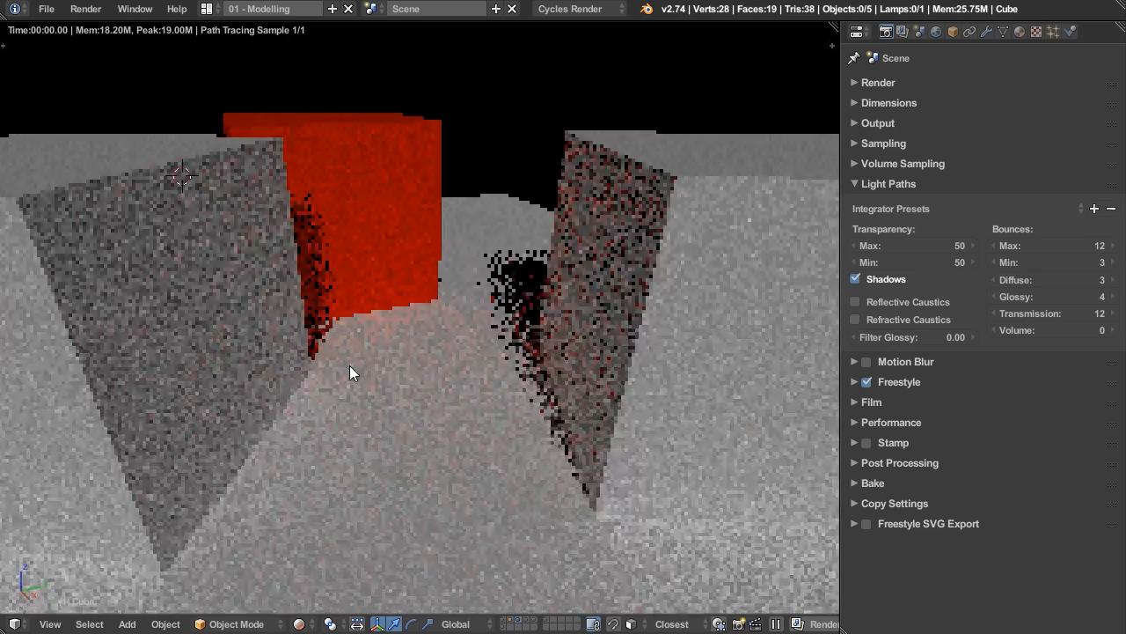
scroll(428, 361, up, 5)
scroll(418, 364, down, 5)
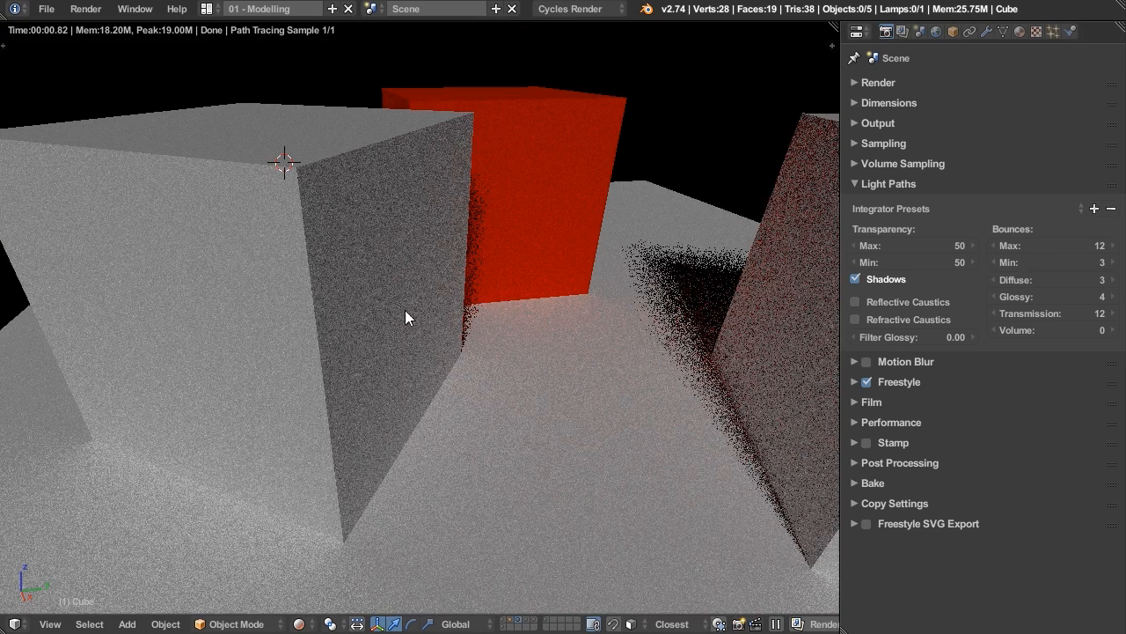
scroll(405, 310, up, 4)
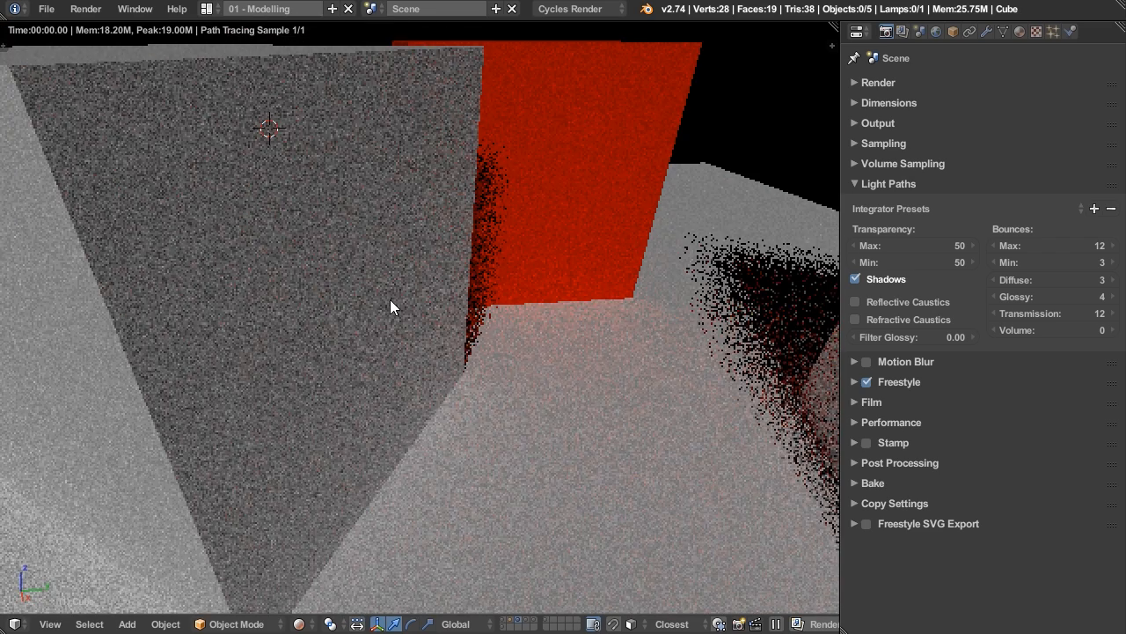
scroll(389, 299, down, 4)
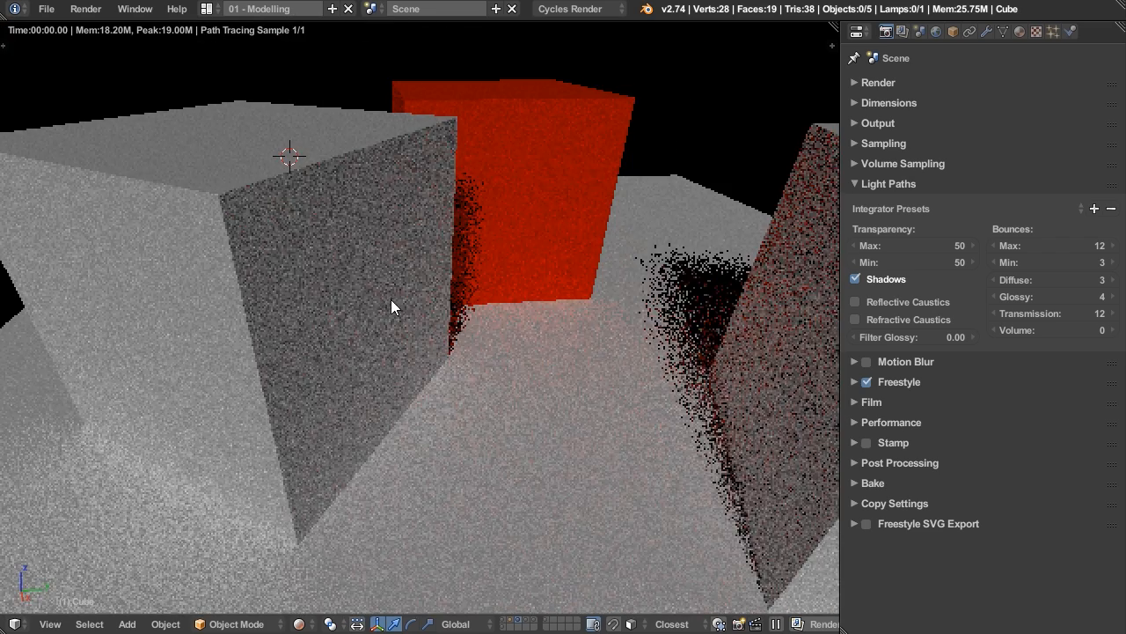
middle_drag(501, 305, 488, 313)
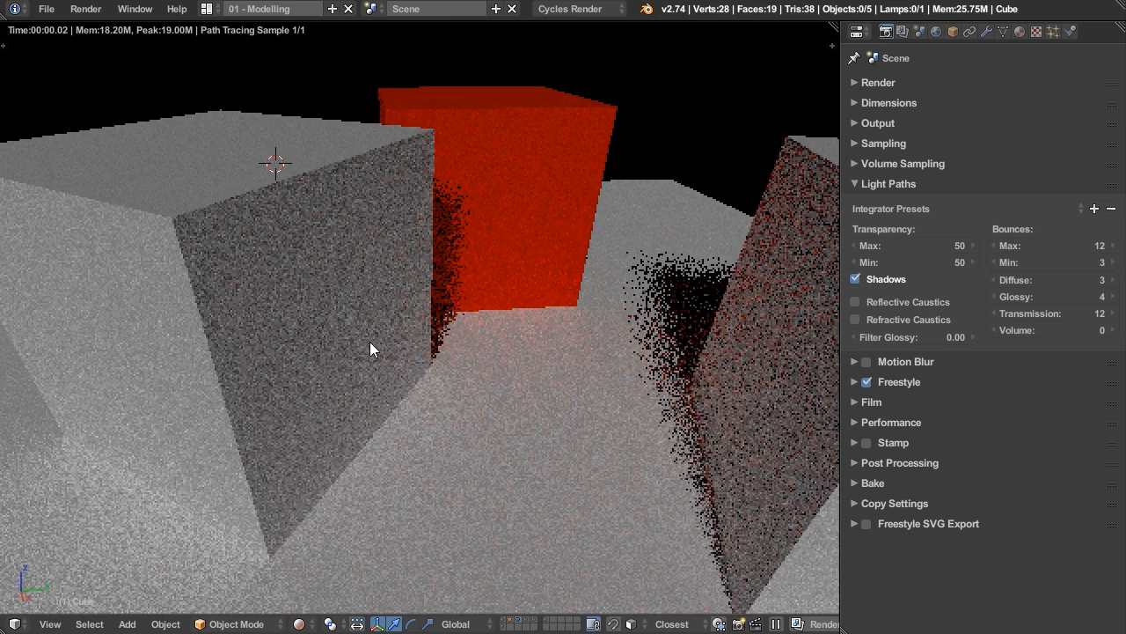
scroll(421, 341, down, 2)
middle_drag(421, 341, 562, 322)
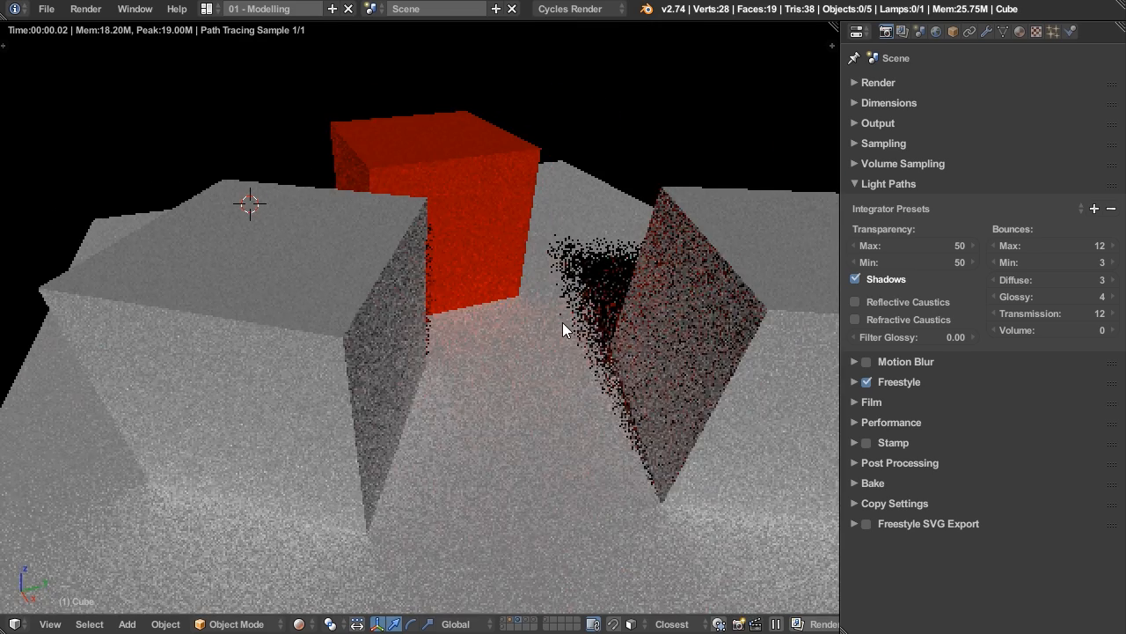
middle_drag(505, 250, 510, 255)
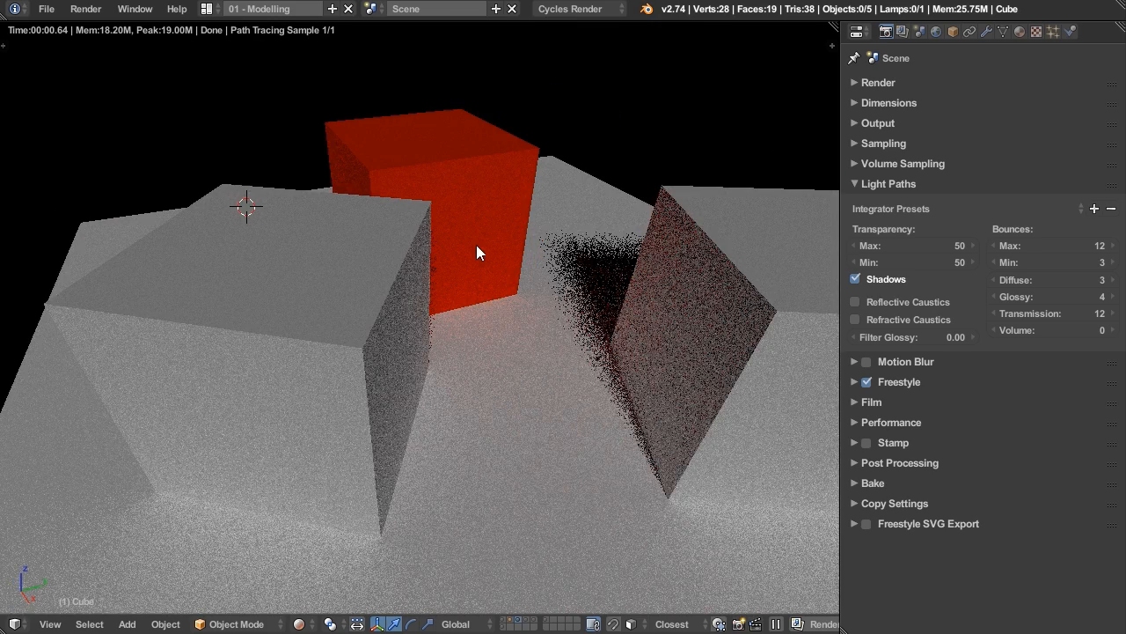
Step: Switch the viewport to solid shading and sketch a Grease Pencil light path from the floor to the rear cube and across both front cubes
click(299, 624)
click(334, 569)
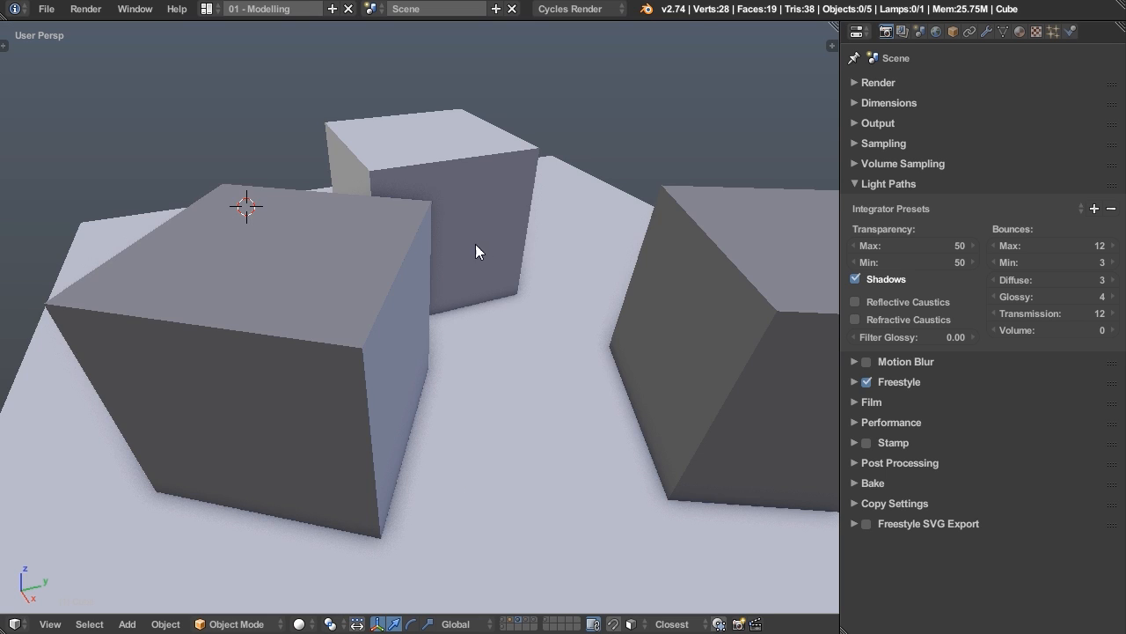
mouse_move(516, 294)
middle_down()
mouse_move(490, 294)
mouse_move(505, 307)
middle_up()
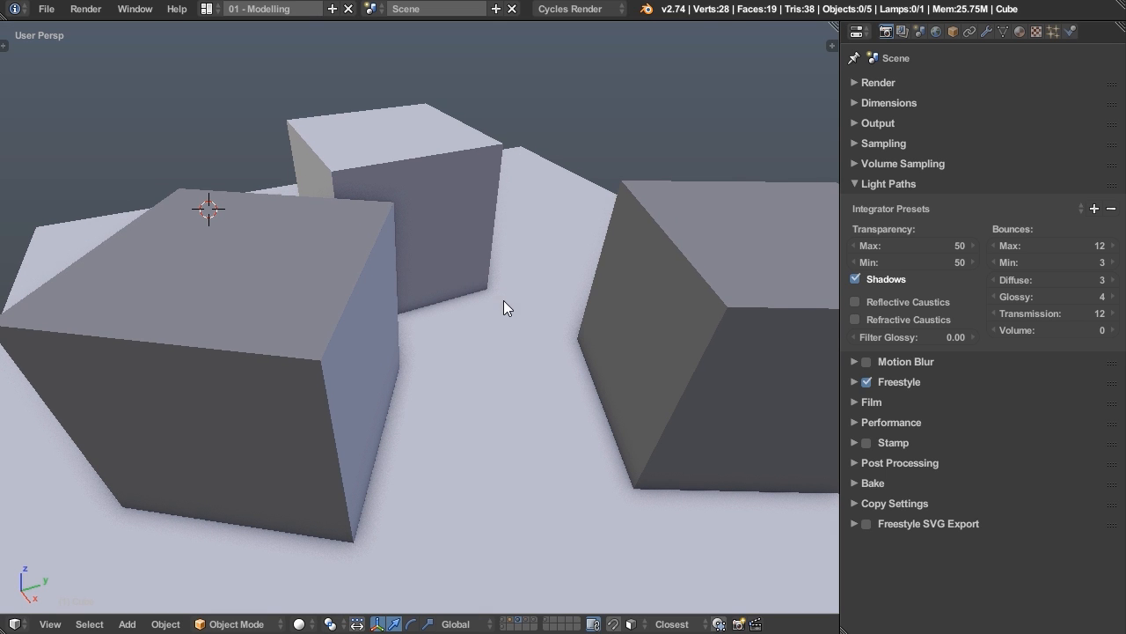
drag(428, 221, 470, 344)
mouse_move(470, 344)
middle_down()
mouse_move(525, 323)
mouse_move(515, 317)
middle_up()
mouse_move(432, 221)
mouse_down()
mouse_move(611, 244)
mouse_move(674, 275)
mouse_up()
middle_drag(742, 327, 704, 331)
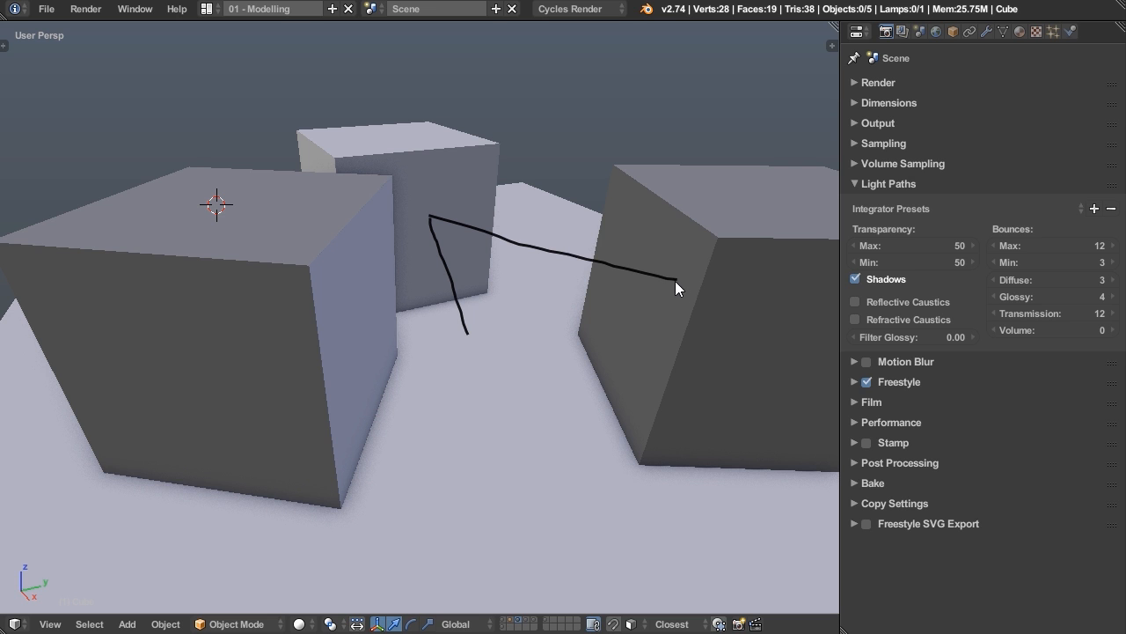
drag(674, 280, 340, 331)
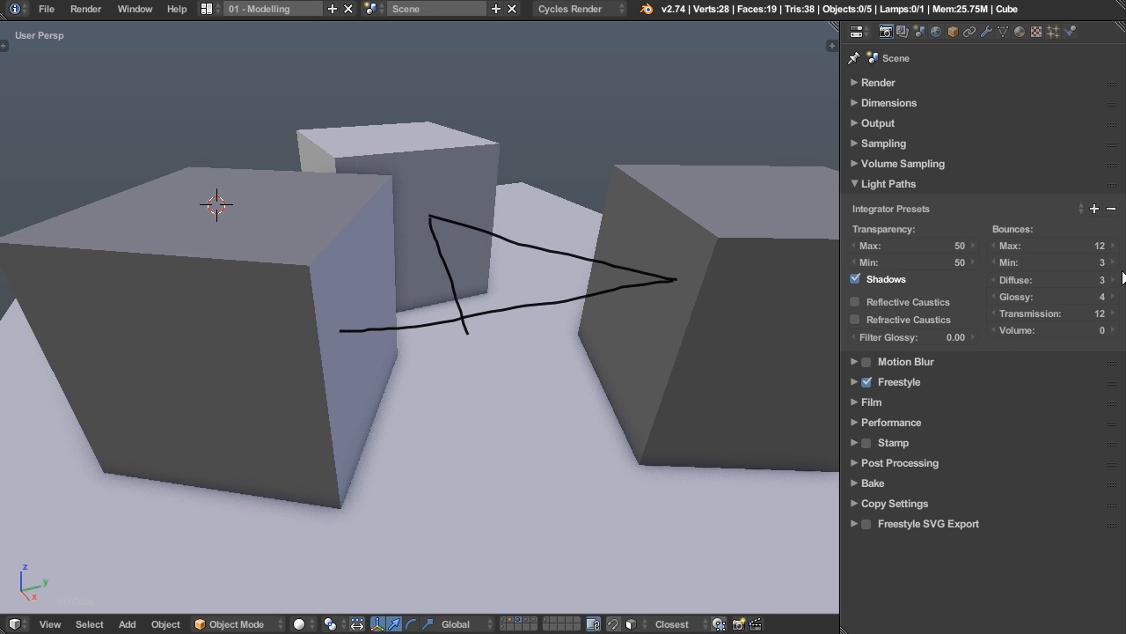
Step: Erase the sketched light path strokes from between the cubes
middle_drag(496, 460, 414, 387)
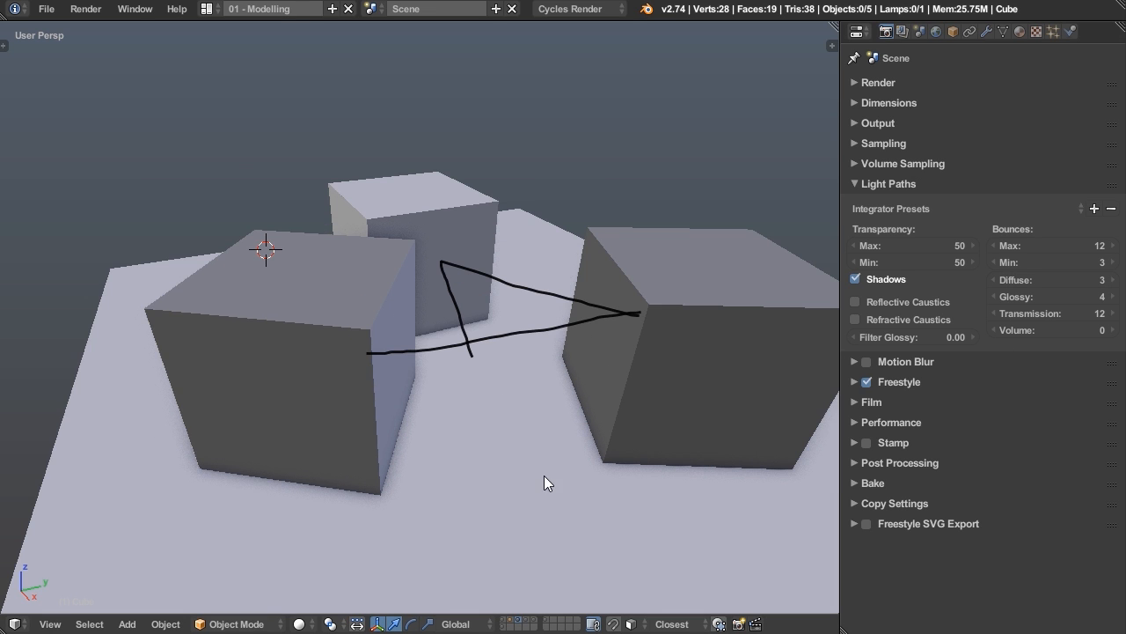
middle_drag(483, 433, 350, 359)
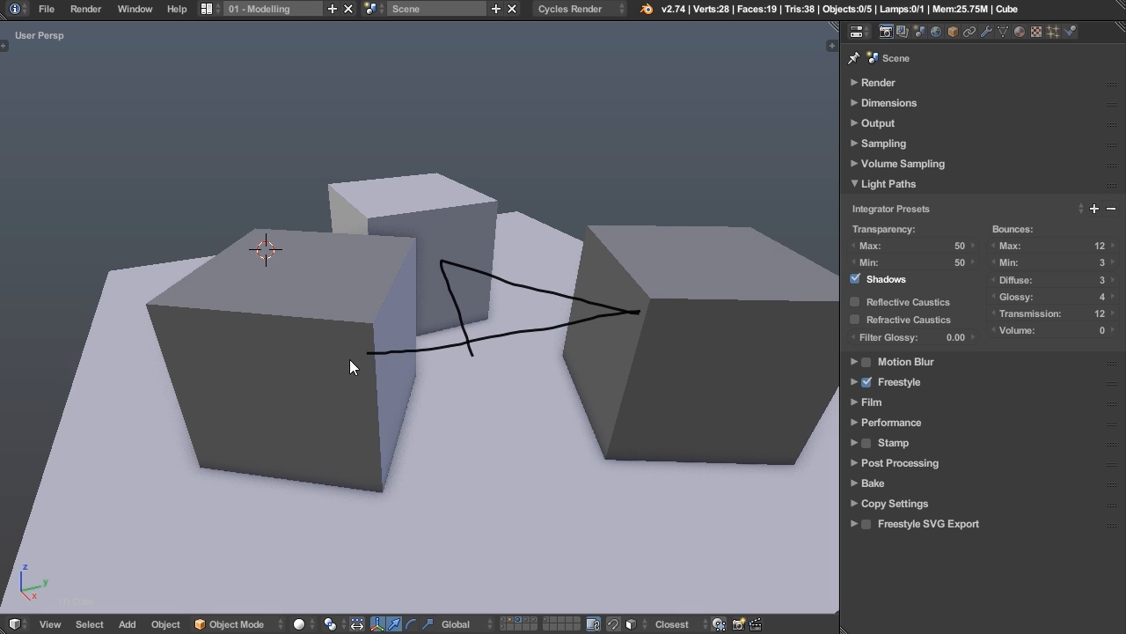
mouse_move(389, 361)
right_down()
mouse_move(360, 360)
mouse_move(633, 314)
mouse_move(465, 340)
mouse_move(472, 333)
mouse_move(403, 335)
mouse_move(608, 282)
mouse_move(458, 289)
right_up()
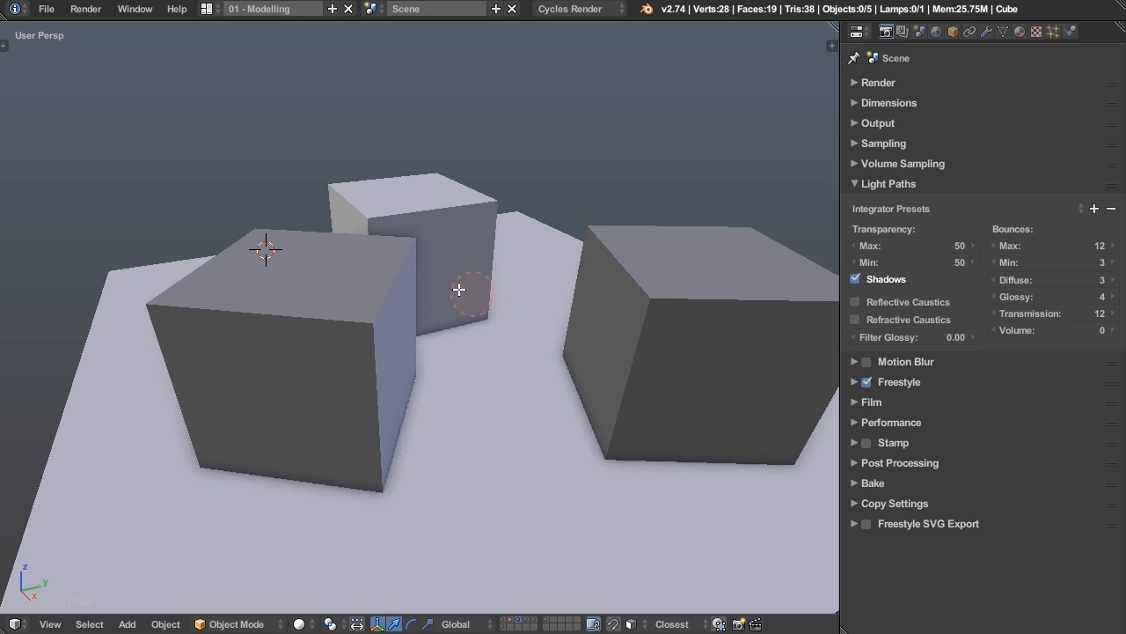
scroll(672, 361, up, 2)
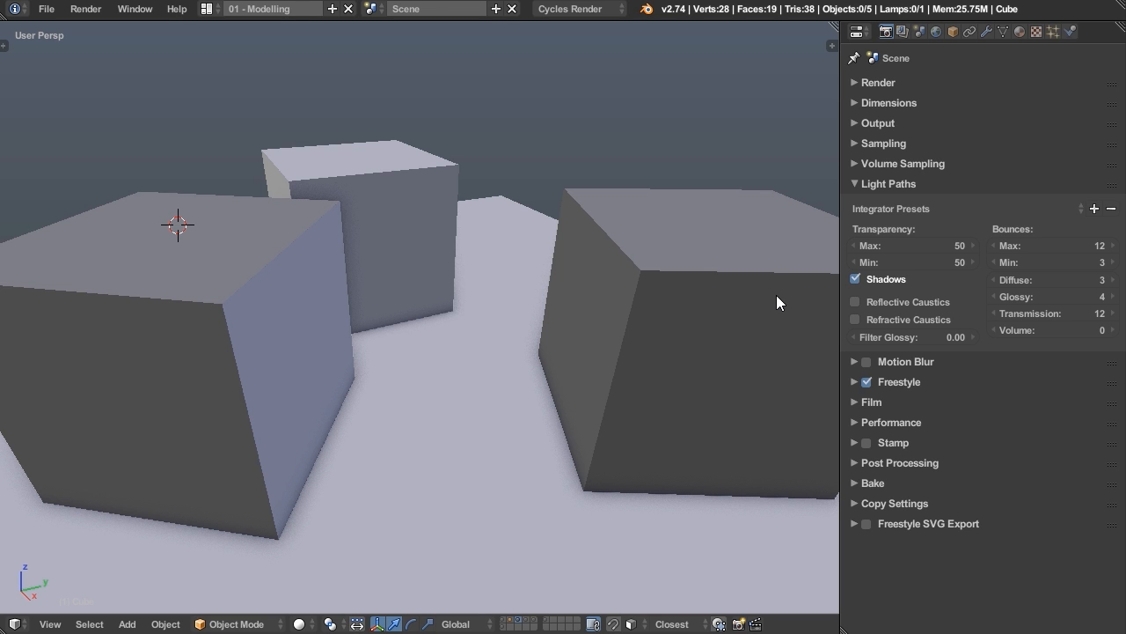
Step: Lower the diffuse bounces to 1 and raise them back up to 4
click(994, 280)
click(994, 280)
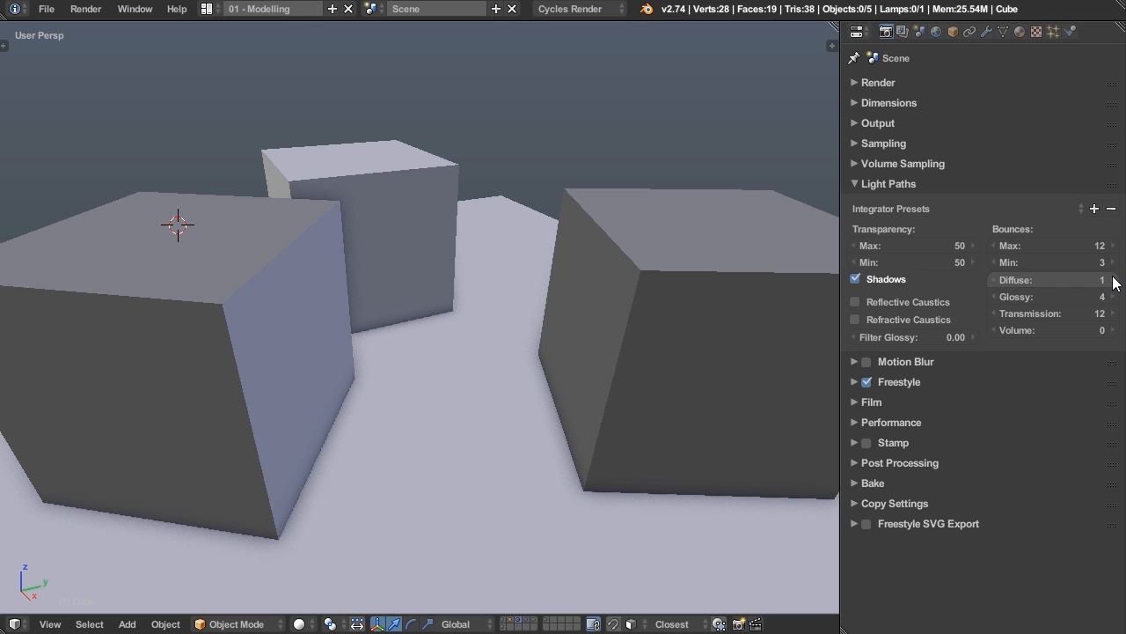
click(1113, 280)
click(1113, 280)
click(1113, 280)
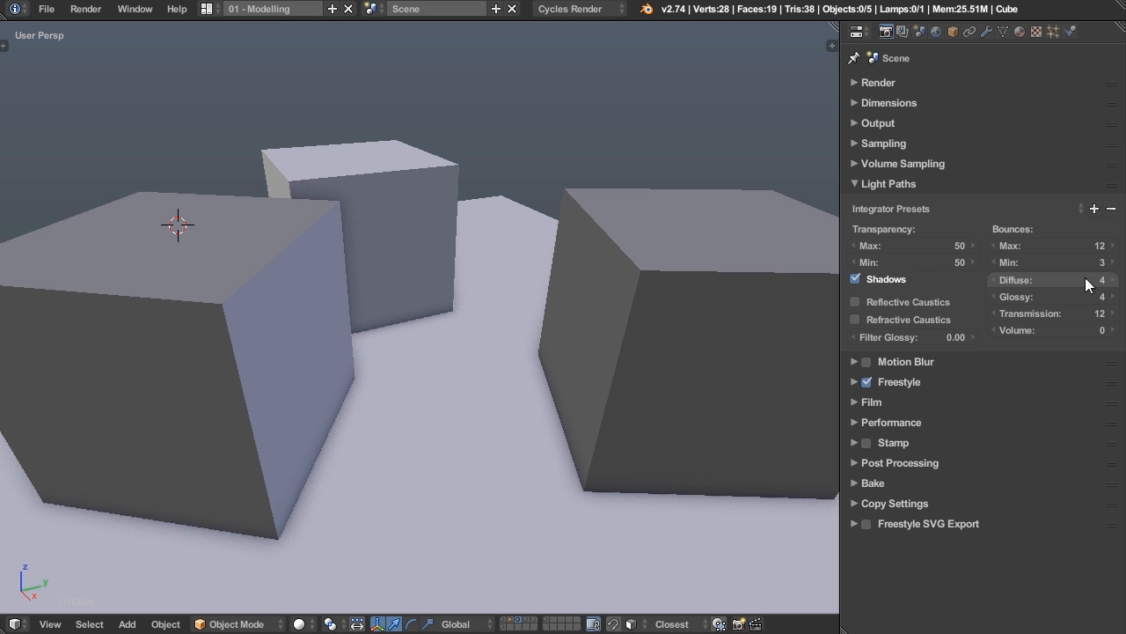
Step: Show the layer with the two facing planes and switch the viewport to rendered shading
click(527, 621)
mouse_move(492, 455)
middle_down()
mouse_move(464, 454)
mouse_move(481, 452)
middle_up()
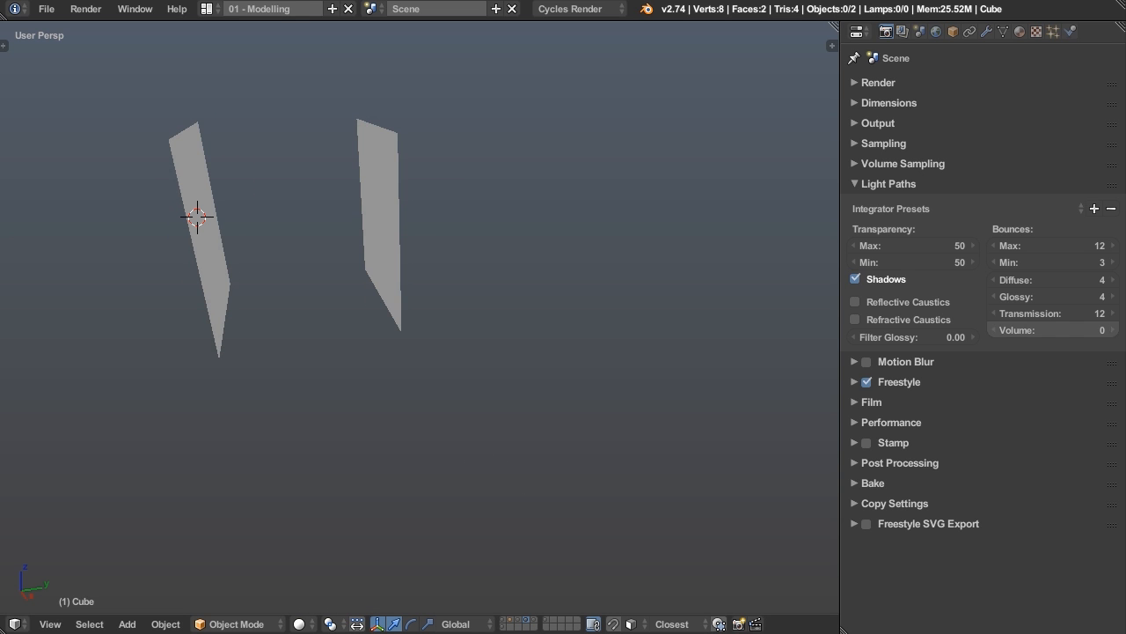
mouse_move(332, 370)
middle_down()
mouse_move(375, 364)
mouse_move(458, 381)
middle_up()
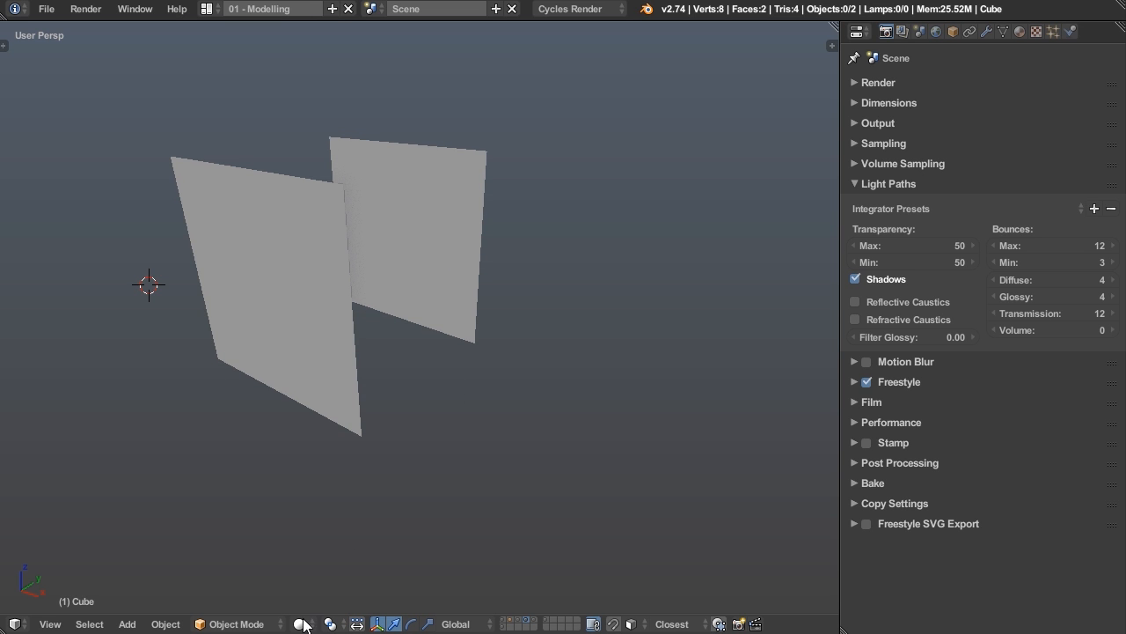
click(303, 624)
click(356, 520)
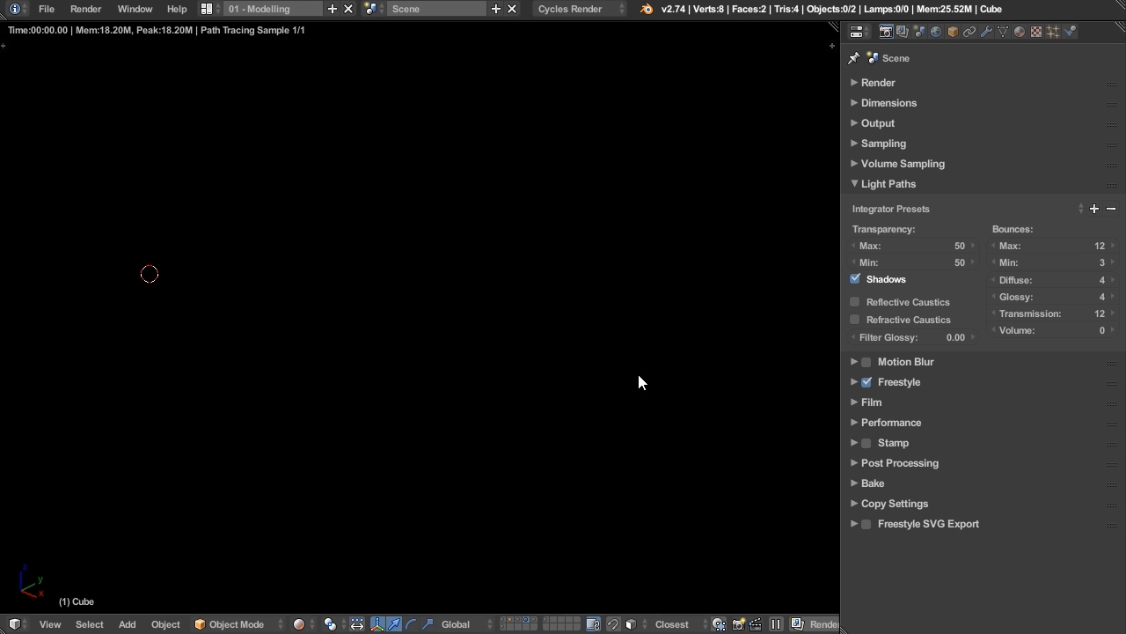
Step: Brighten the world background colour to light grey
click(937, 32)
click(1110, 296)
click(1060, 295)
drag(1096, 124, 1090, 83)
Step: Examine the repeated reflections between the two mirror planes and return to the render light path settings
middle_drag(168, 428, 253, 431)
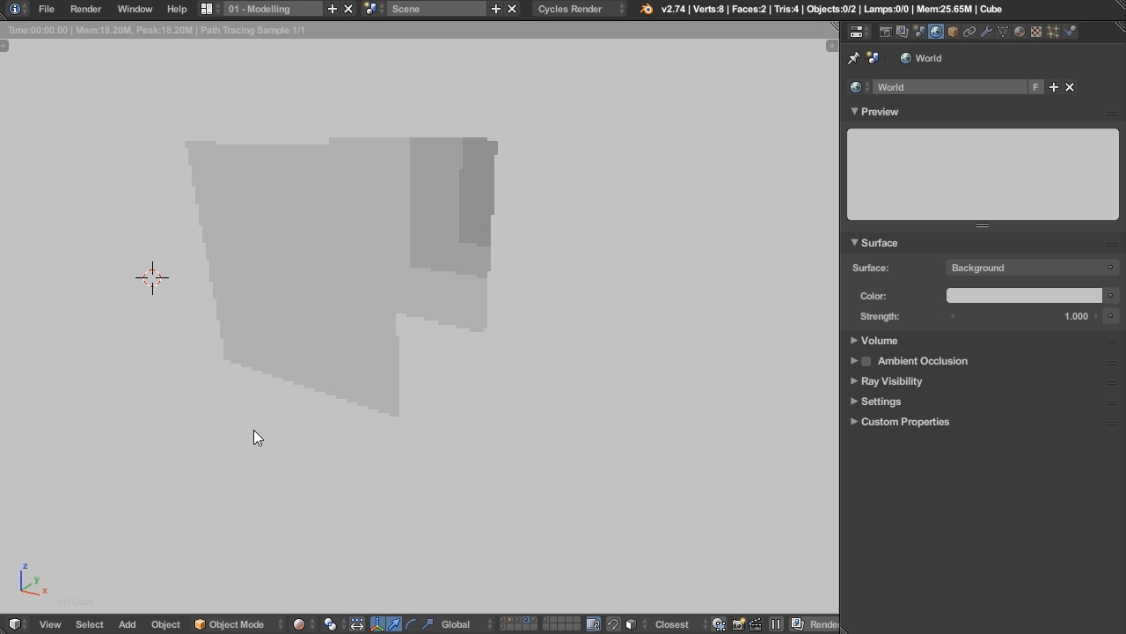
middle_drag(500, 313, 510, 310)
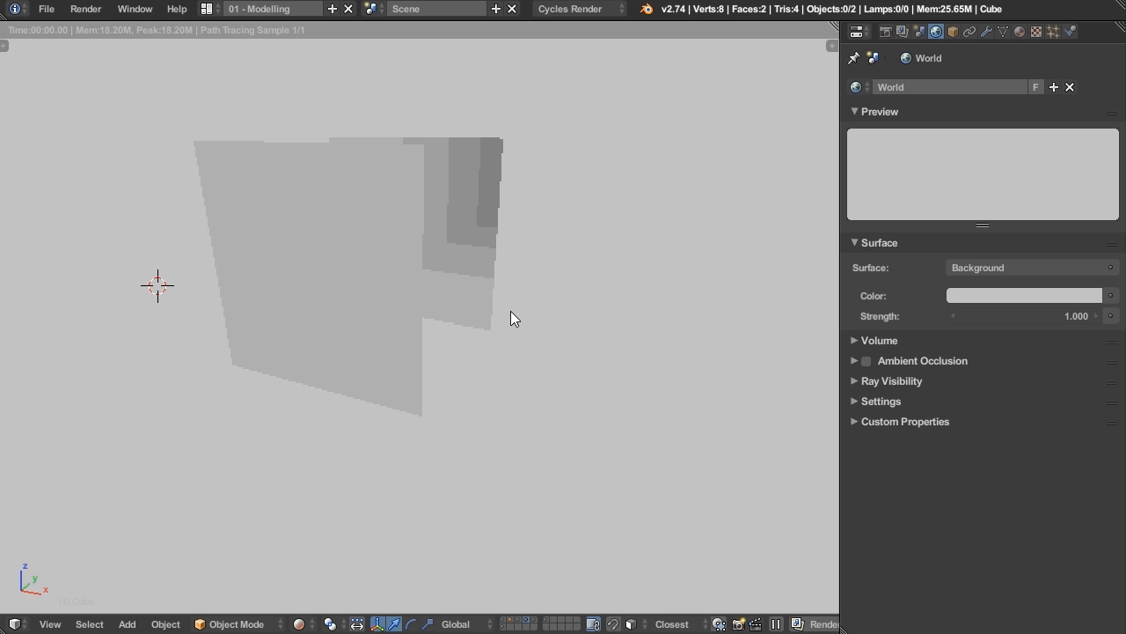
scroll(560, 255, up, 5)
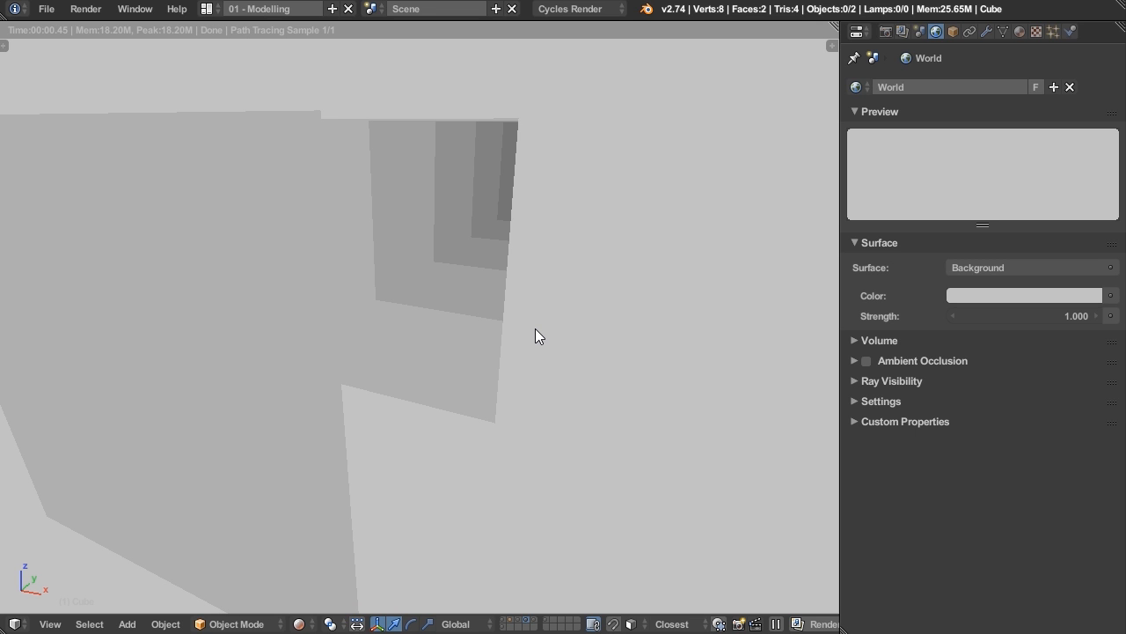
middle_drag(498, 370, 488, 349)
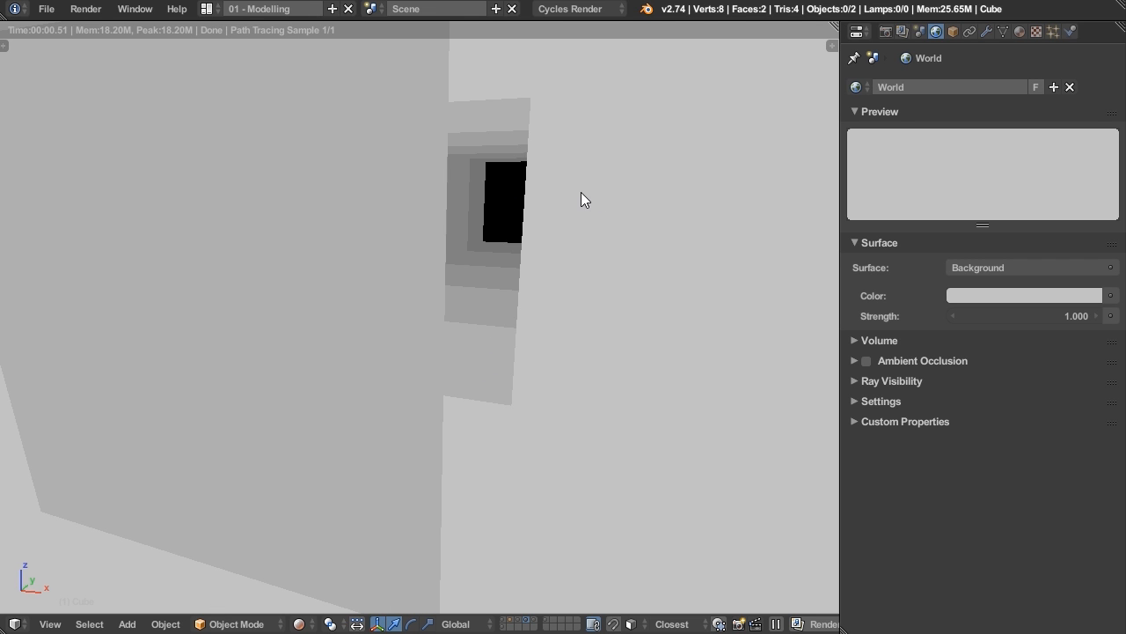
middle_drag(586, 223, 587, 247)
middle_drag(446, 276, 502, 295)
click(902, 32)
click(886, 32)
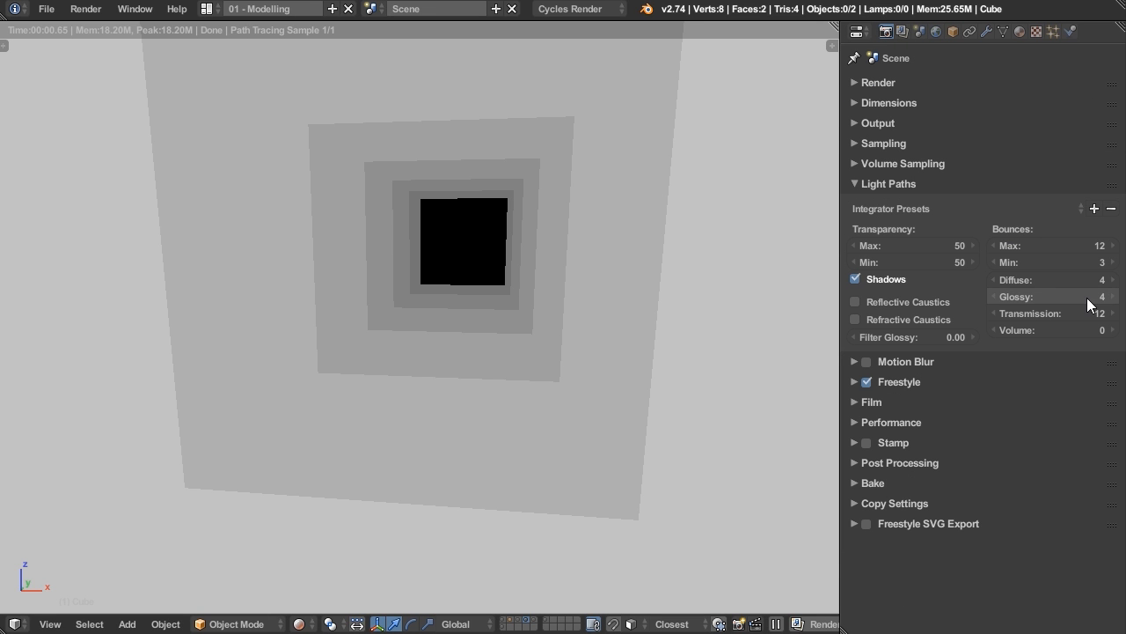
Step: Raise the glossy bounces in single steps to about 15 while watching the reflections between the mirror planes
middle_drag(597, 312, 495, 308)
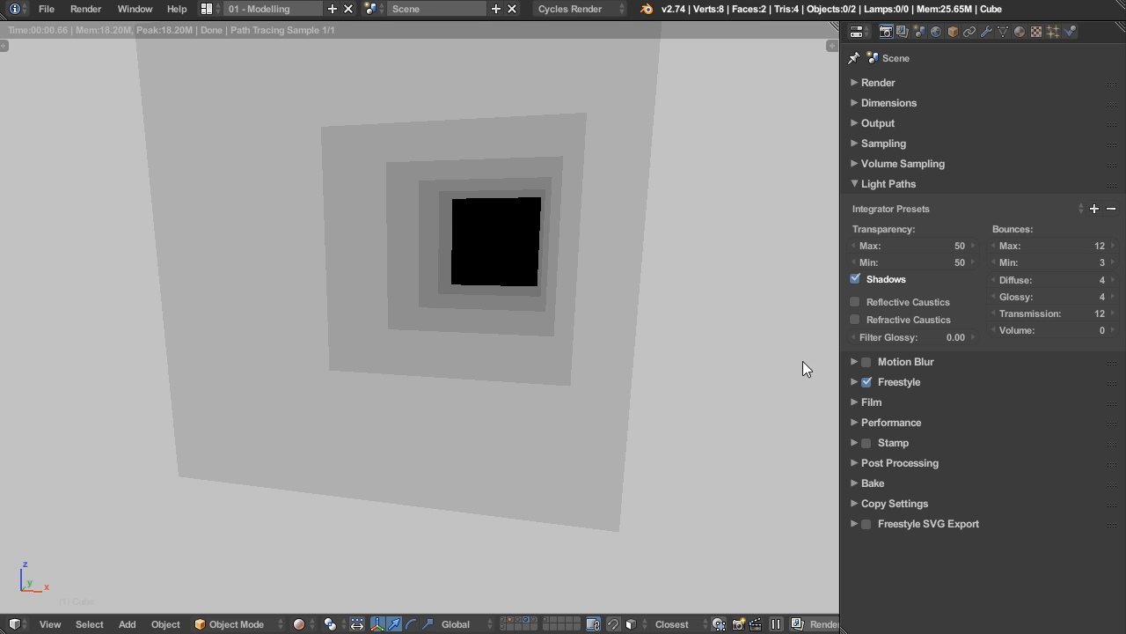
click(1117, 296)
click(1118, 297)
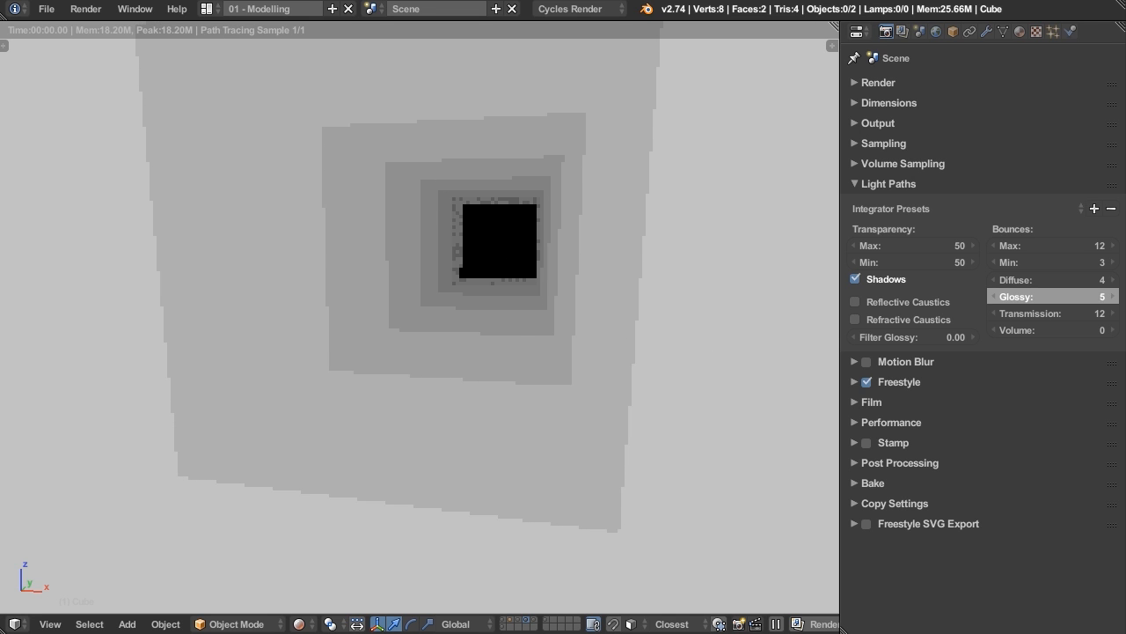
click(1118, 297)
click(1118, 297)
click(1117, 296)
click(1118, 297)
click(1117, 296)
click(1117, 296)
click(1113, 297)
click(1113, 296)
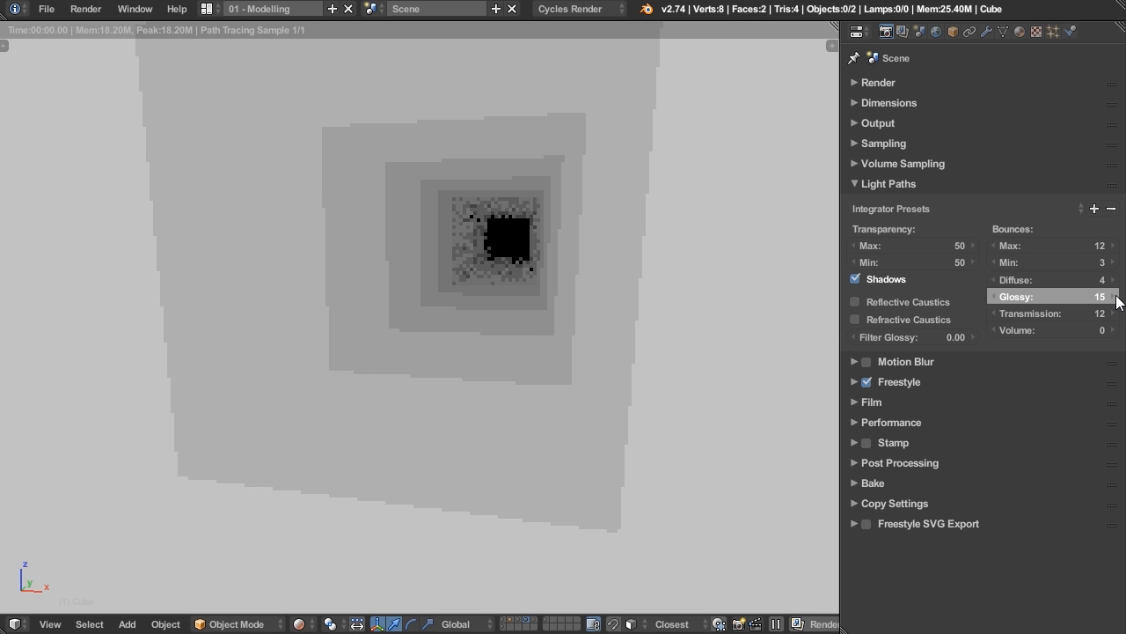
click(1111, 297)
click(1111, 297)
click(1109, 299)
Step: Set the glossy bounces to 100
drag(1049, 300, 1116, 300)
click(1045, 300)
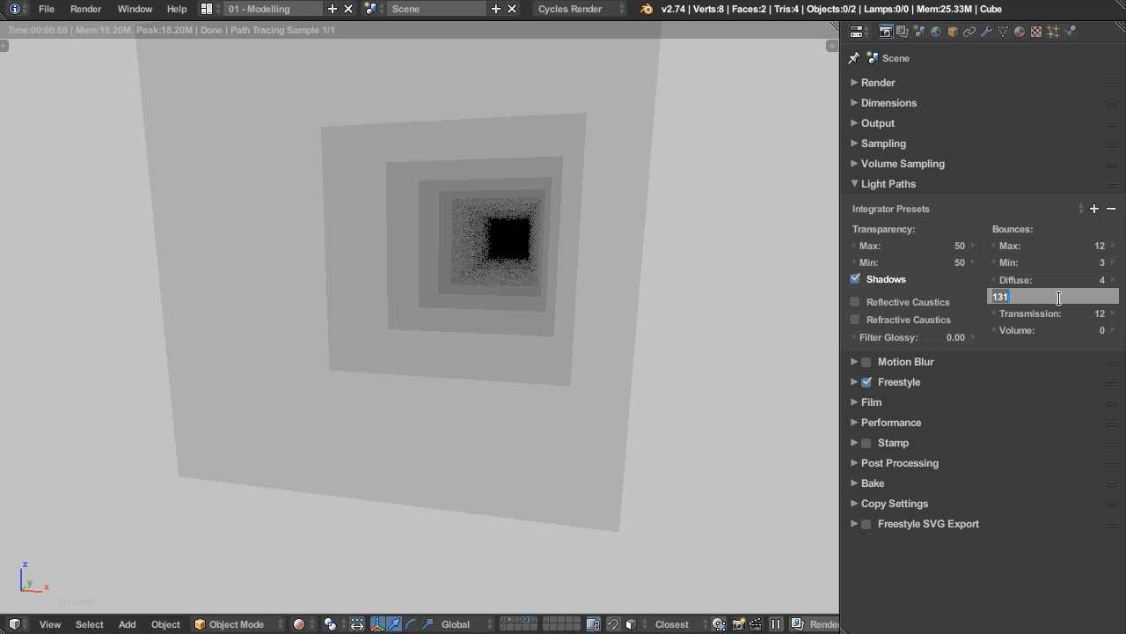
text(100)
key(Return)
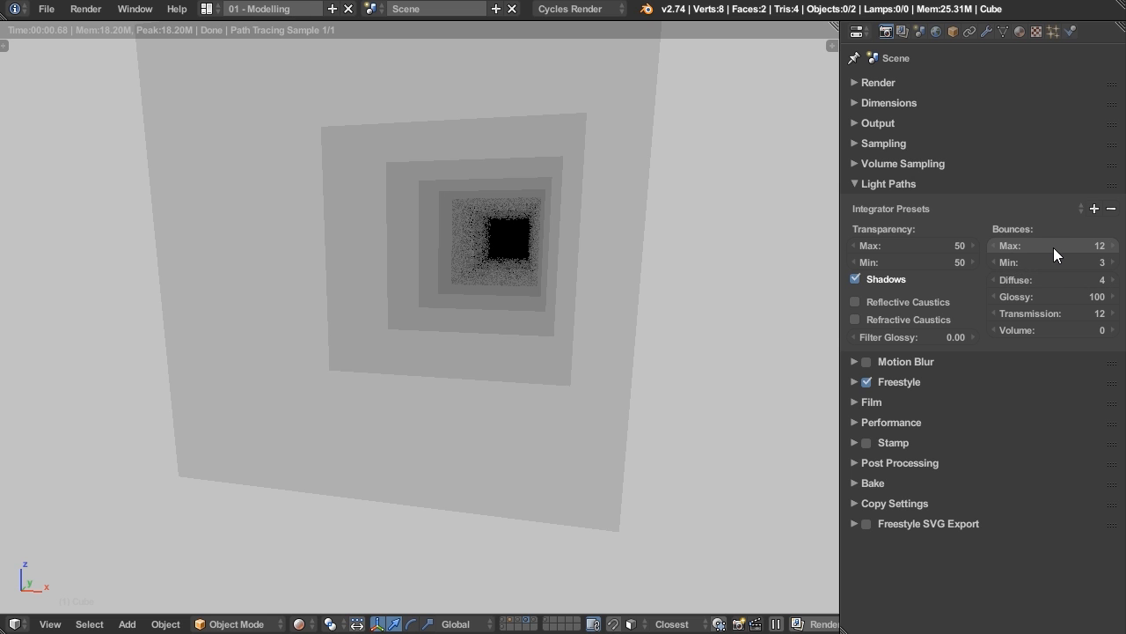
Step: Set the maximum light bounces to 100
click(1042, 248)
text(102)
key(Return)
click(1041, 248)
text(100)
key(Return)
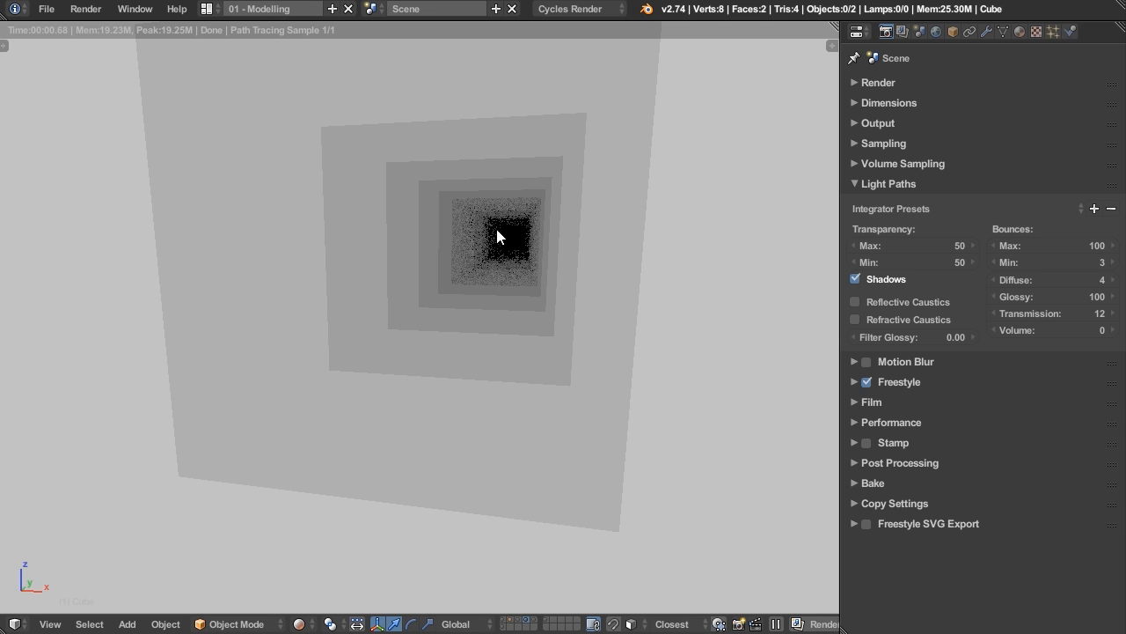
Step: Set the minimum light bounces to 100 and inspect the mirror planes' repeated reflections from several angles
mouse_move(1030, 264)
mouse_down()
mouse_move(1091, 265)
mouse_move(1029, 265)
mouse_up()
click(1030, 265)
text(100)
key(Return)
middle_drag(555, 404, 577, 377)
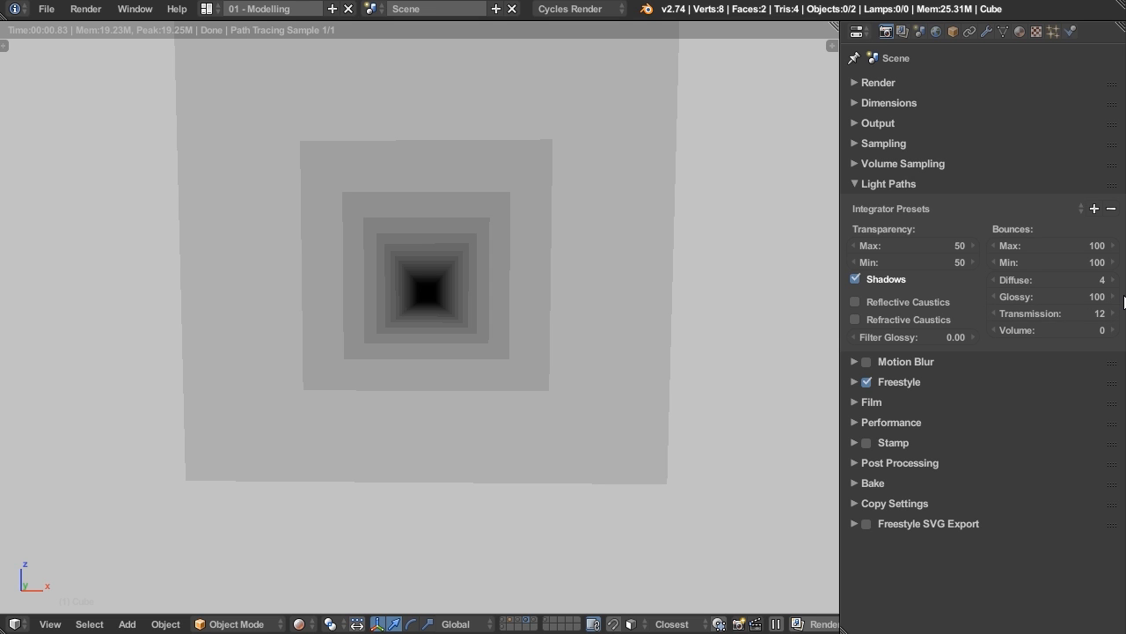
middle_drag(785, 323, 447, 361)
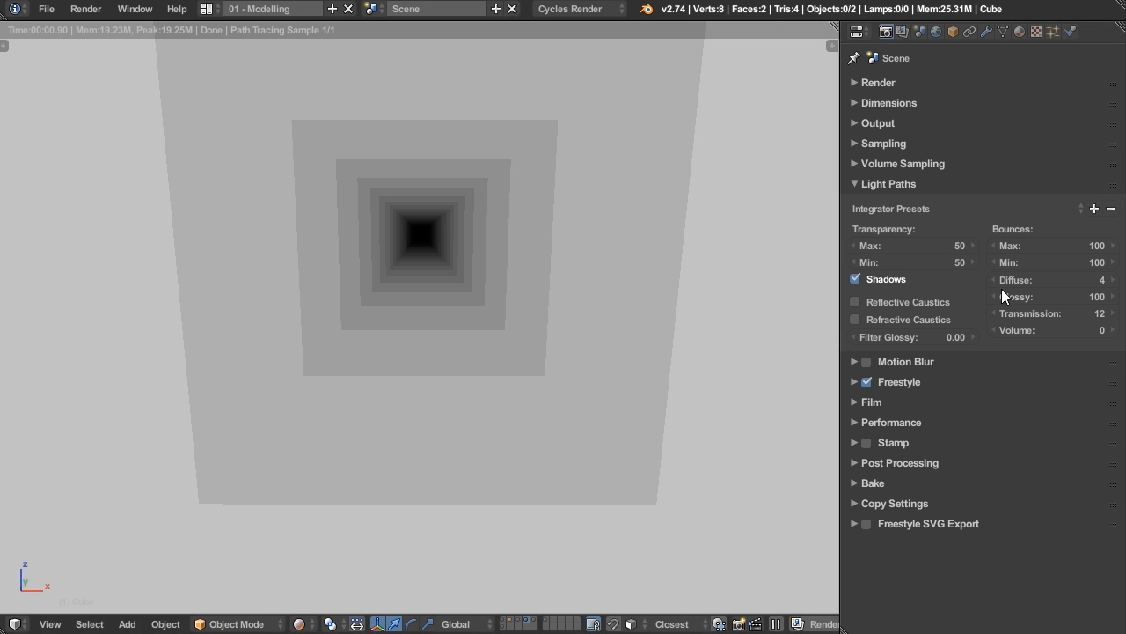
middle_drag(538, 411, 555, 386)
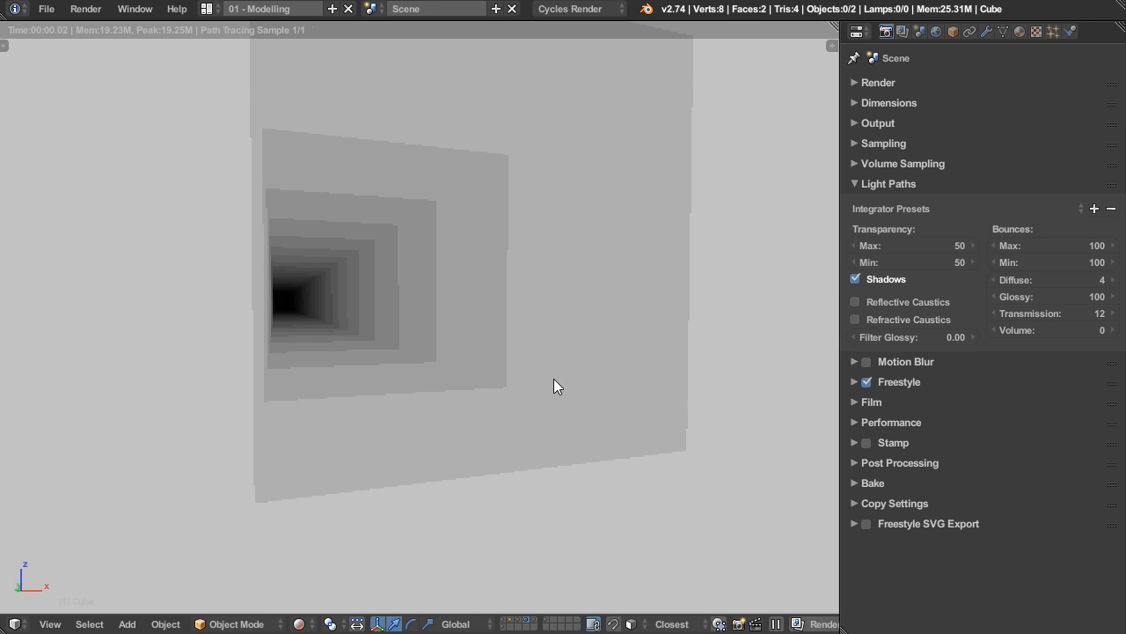
middle_drag(409, 319, 498, 376)
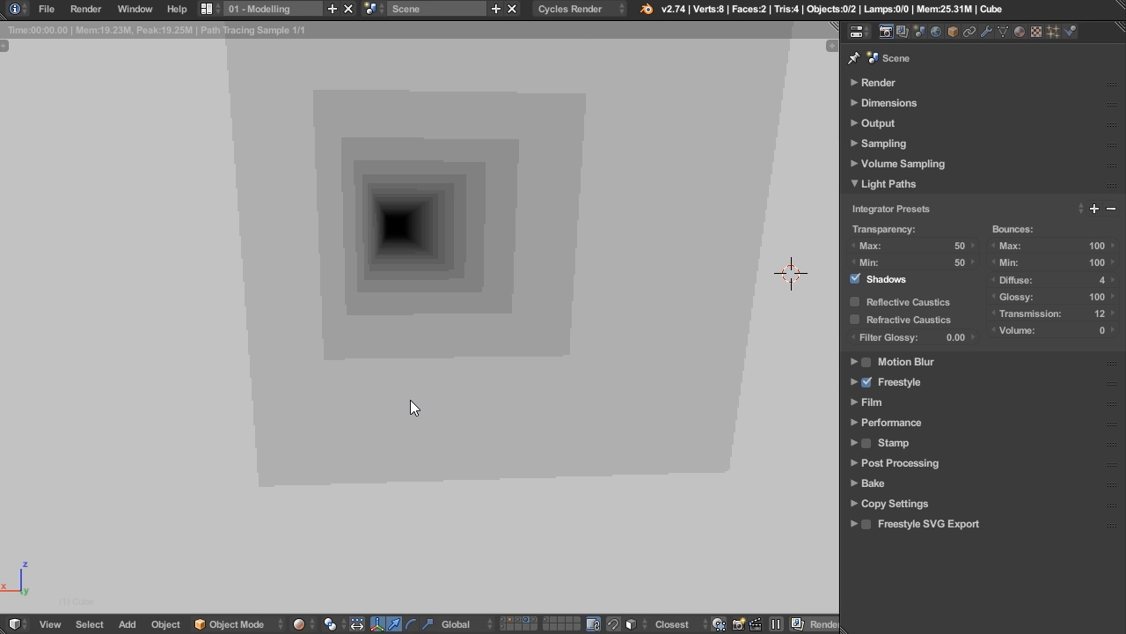
middle_drag(381, 421, 495, 452)
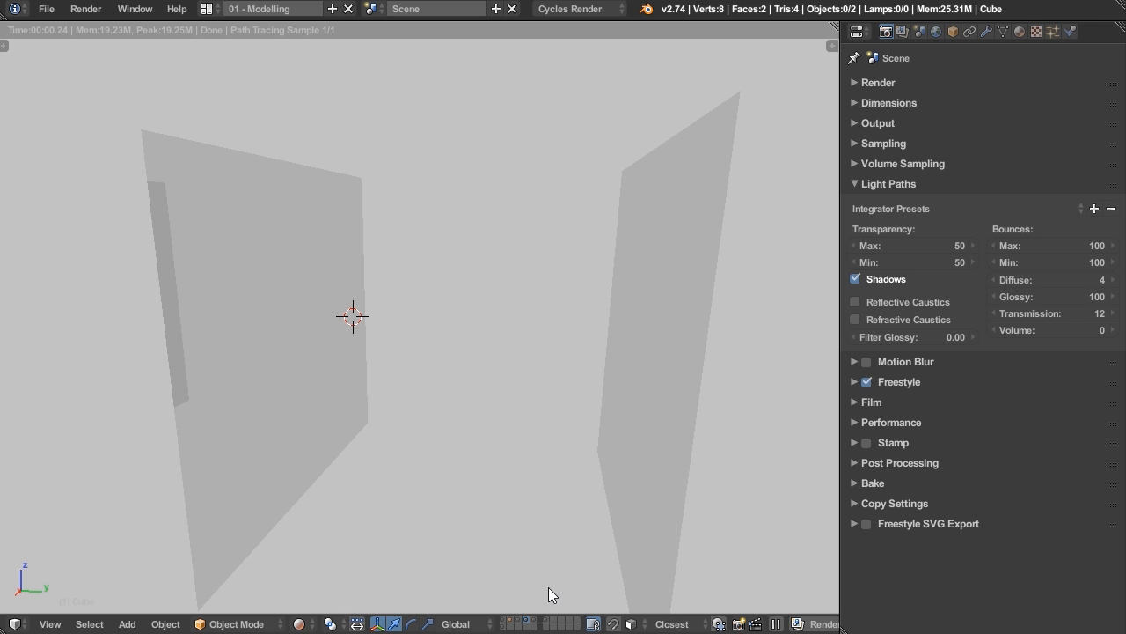
Step: Show the layer with the nested spheres in wireframe and select the outer sphere
click(533, 620)
scroll(634, 352, down, 1)
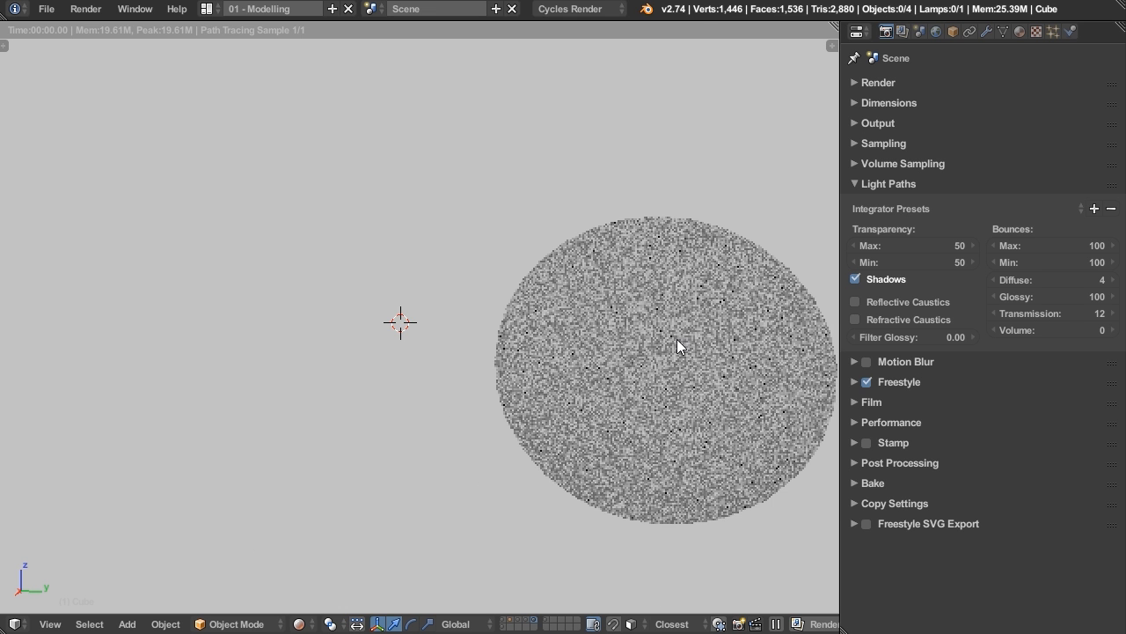
shift+middle_drag(676, 338, 593, 326)
key(z)
click(734, 340)
middle_drag(734, 345, 644, 368)
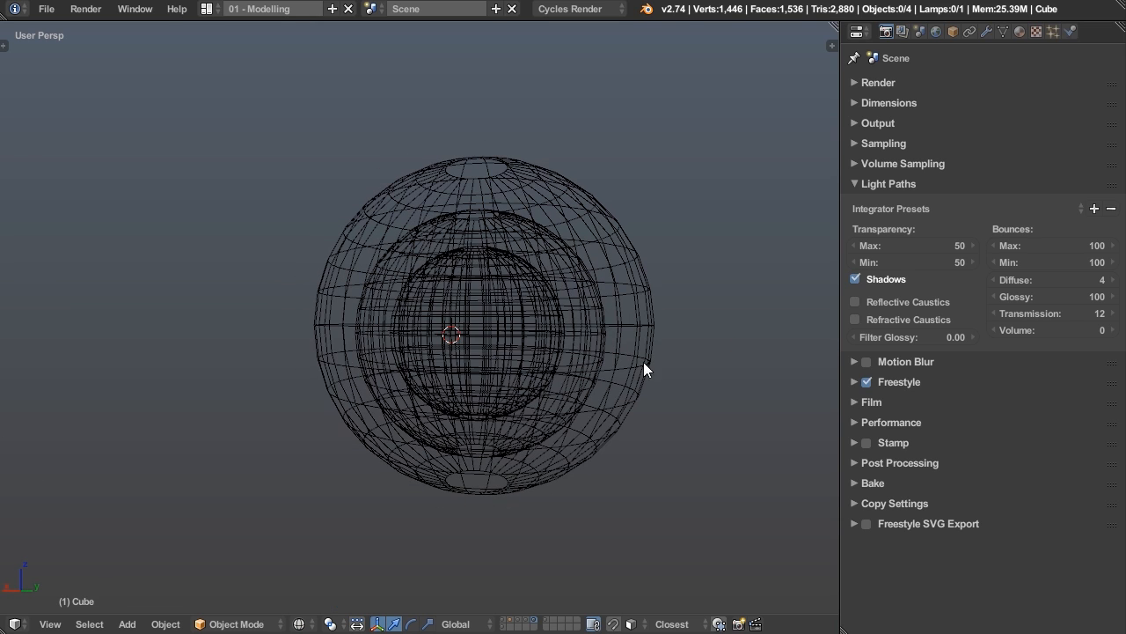
right_click(571, 314)
right_click(591, 330)
right_click(625, 299)
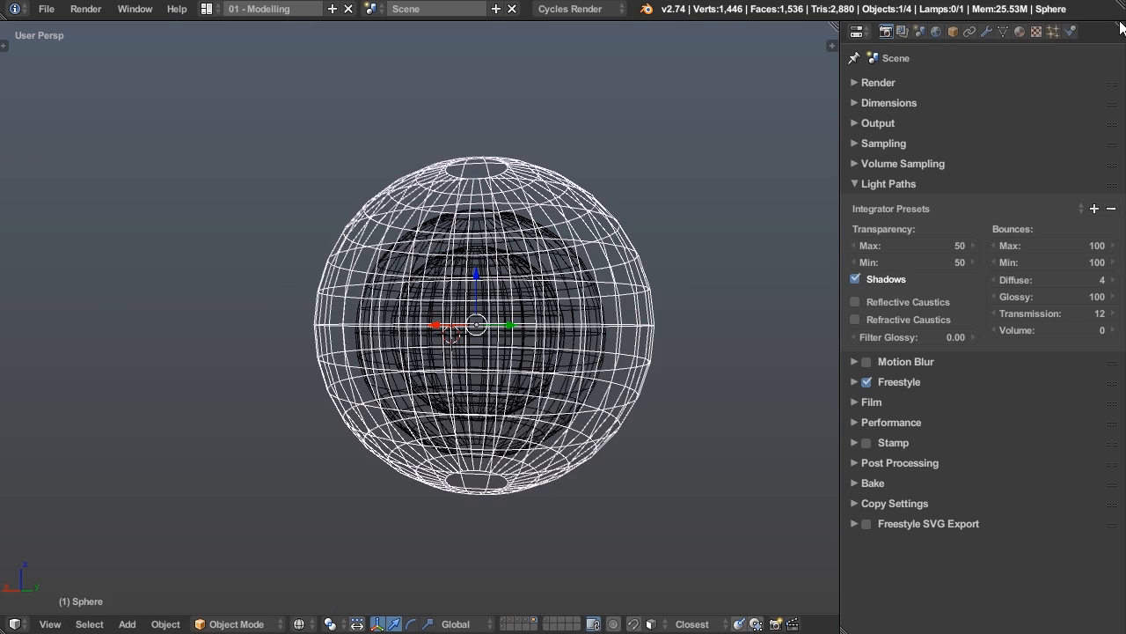
middle_drag(454, 358, 515, 415)
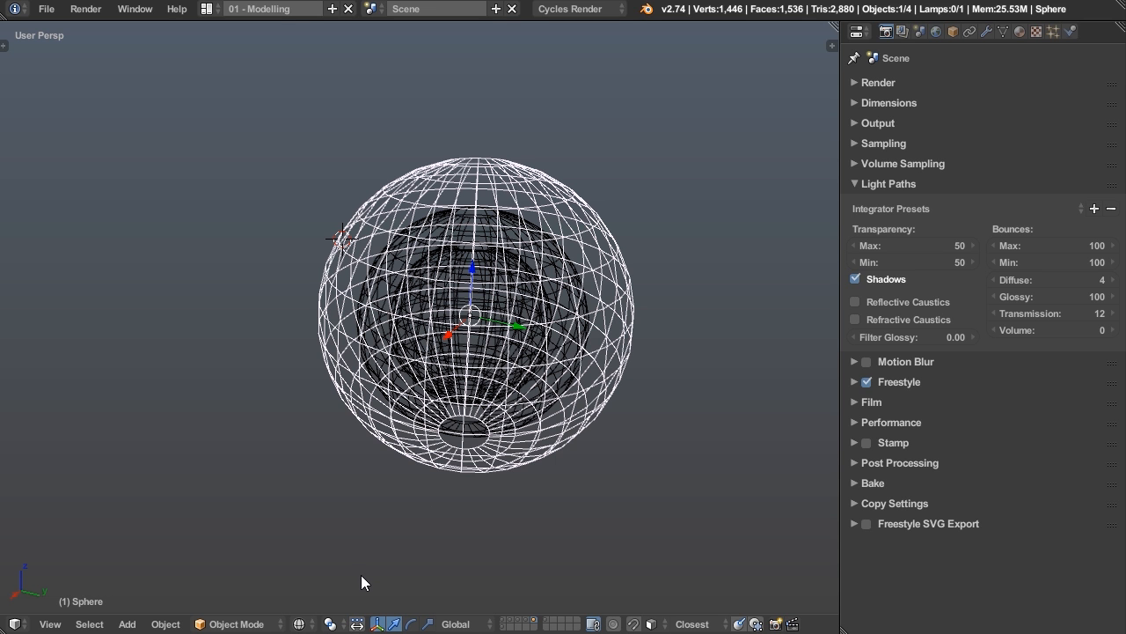
Step: Return the viewport to rendered shading and set the transmission bounces to 0
click(304, 624)
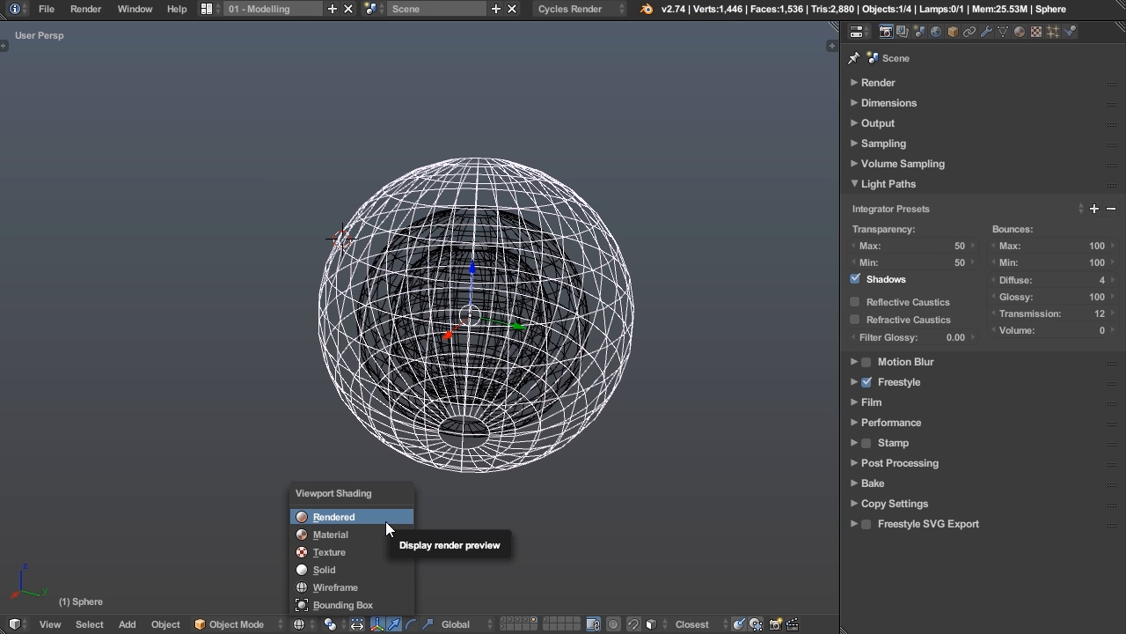
click(385, 519)
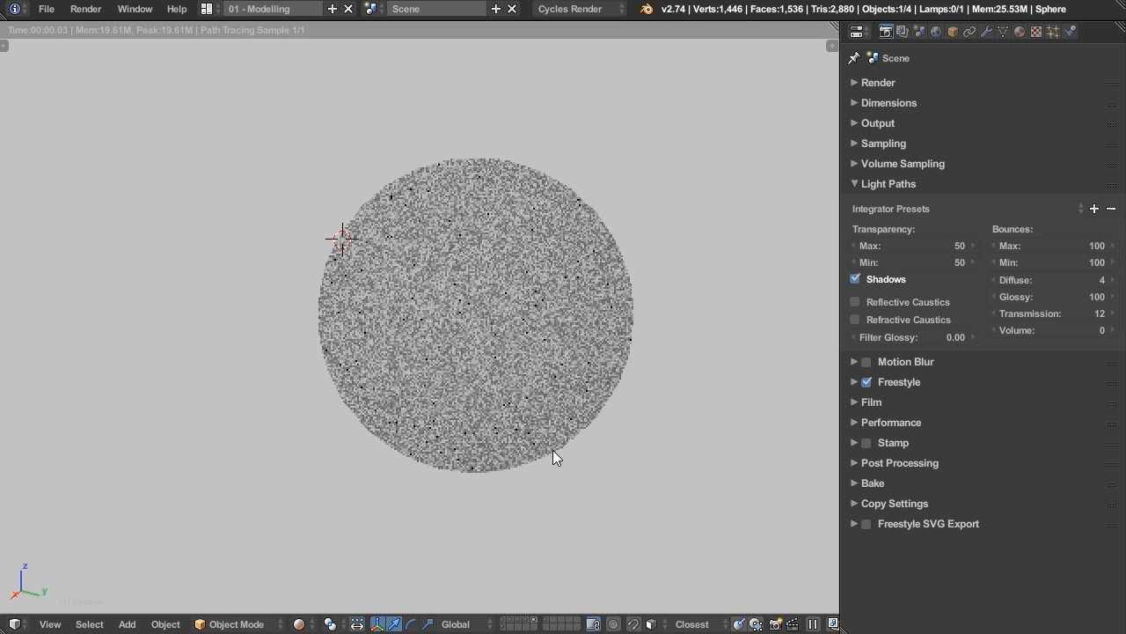
drag(1068, 315, 995, 330)
middle_drag(591, 415, 660, 347)
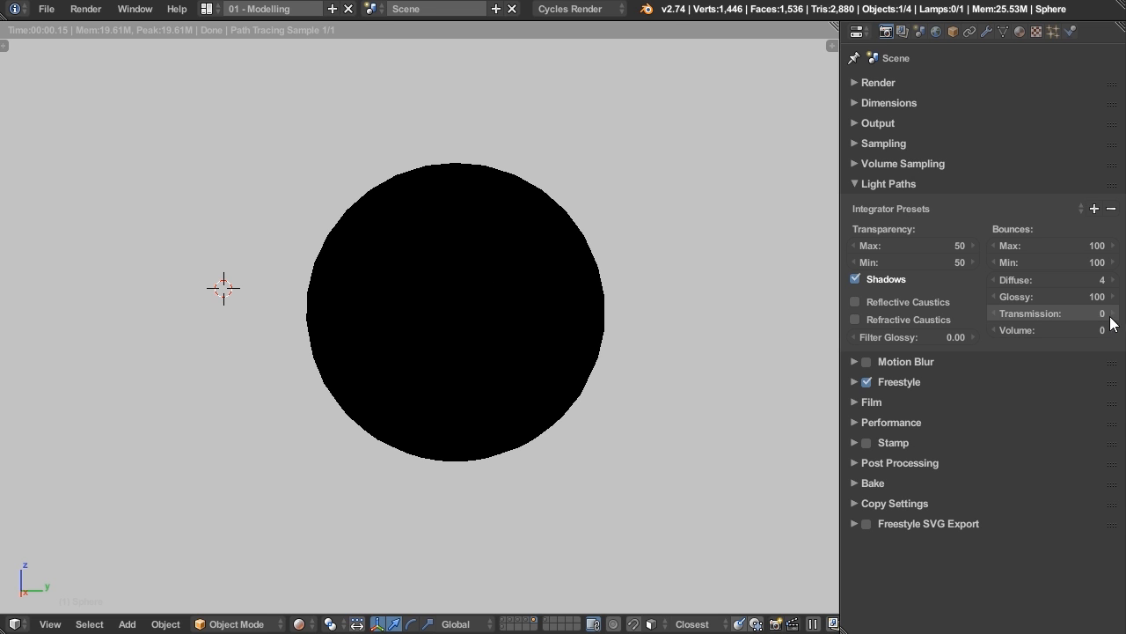
scroll(462, 397, up, 1)
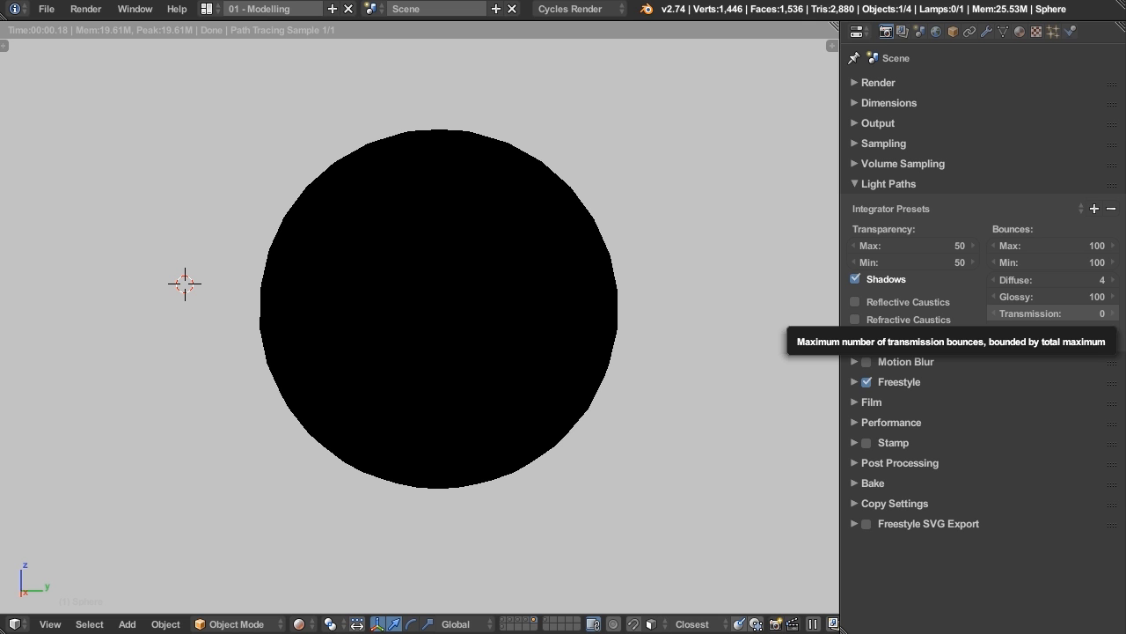
Step: Raise the transmission bounces one at a time to 5, checking the sphere's render along the way
click(1115, 314)
middle_drag(415, 455, 482, 455)
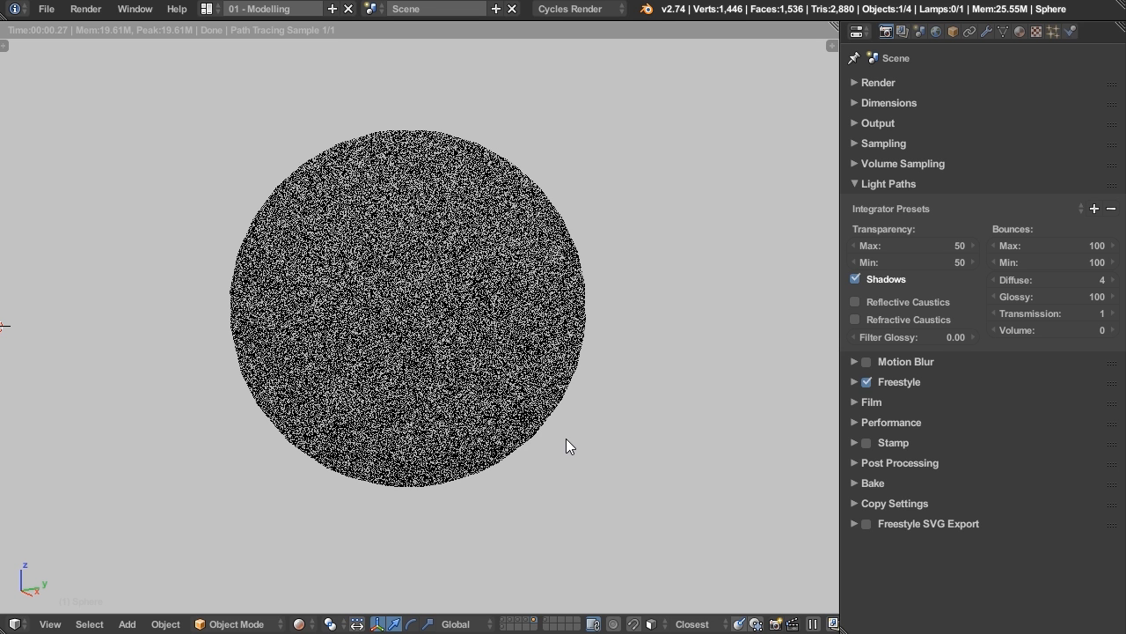
click(1115, 314)
click(1115, 315)
click(1115, 314)
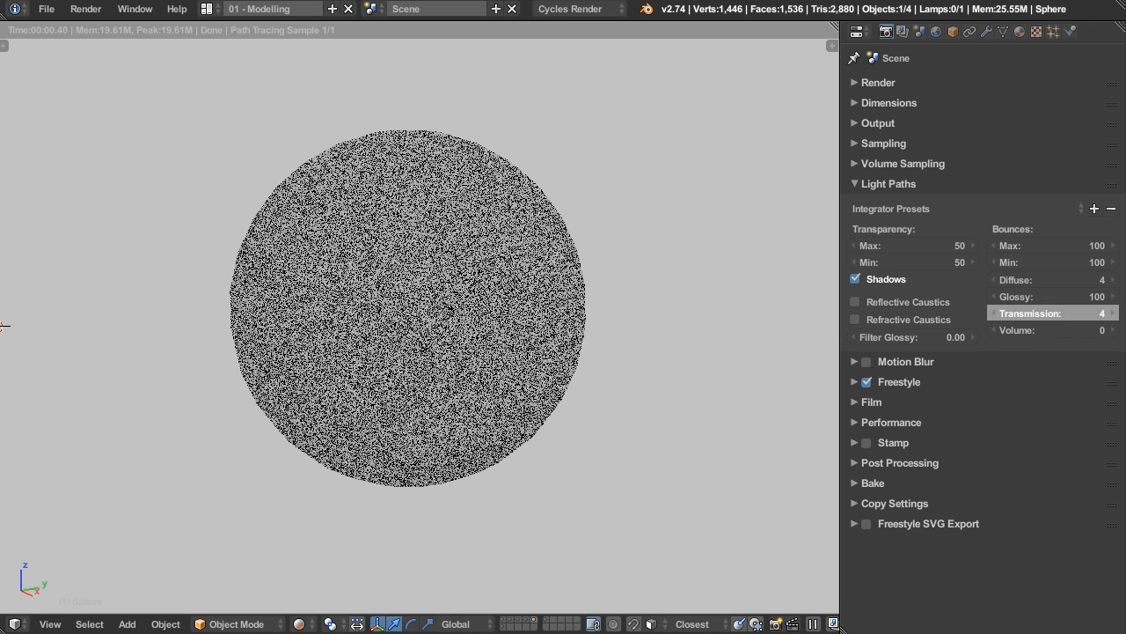
click(1115, 314)
middle_drag(434, 386, 527, 383)
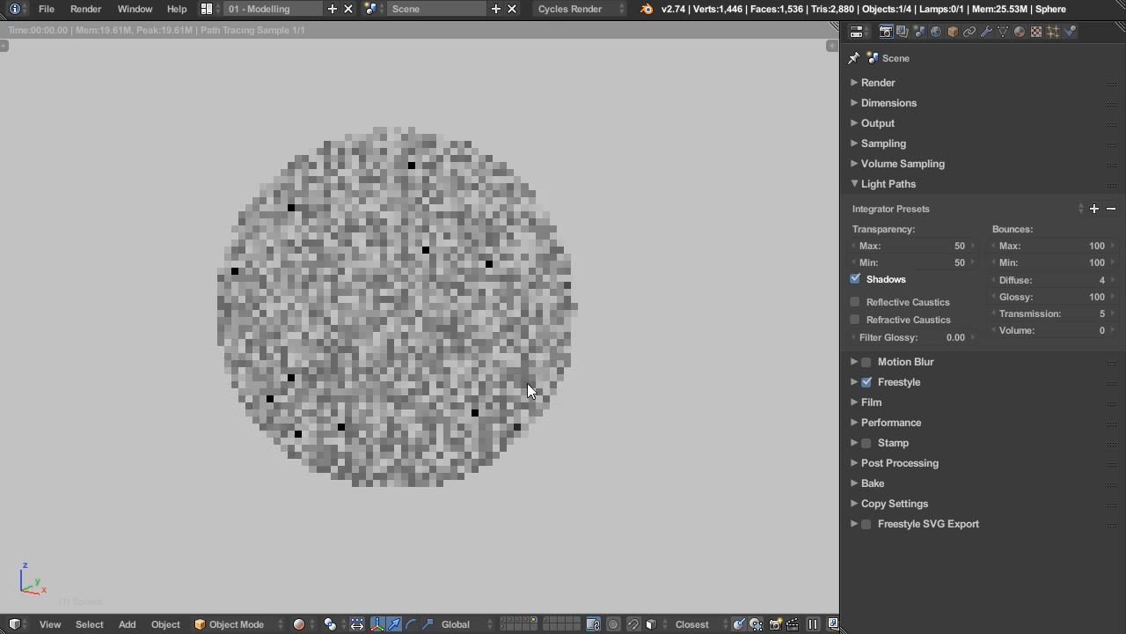
Step: Raise the transmission bounces to 8 and lower them to 6
middle_drag(609, 381, 541, 377)
click(1115, 316)
click(1115, 316)
click(1116, 316)
click(998, 316)
click(998, 315)
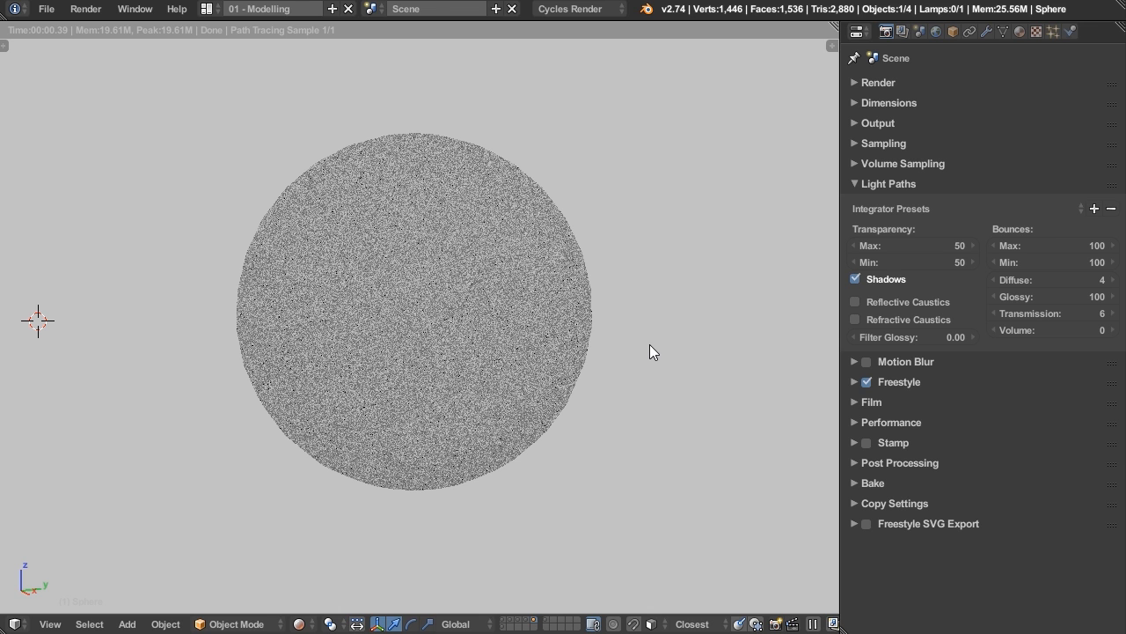
Step: Show the layer with the volumetric cube and set the volume bounces to 1
click(546, 622)
middle_drag(601, 358, 580, 358)
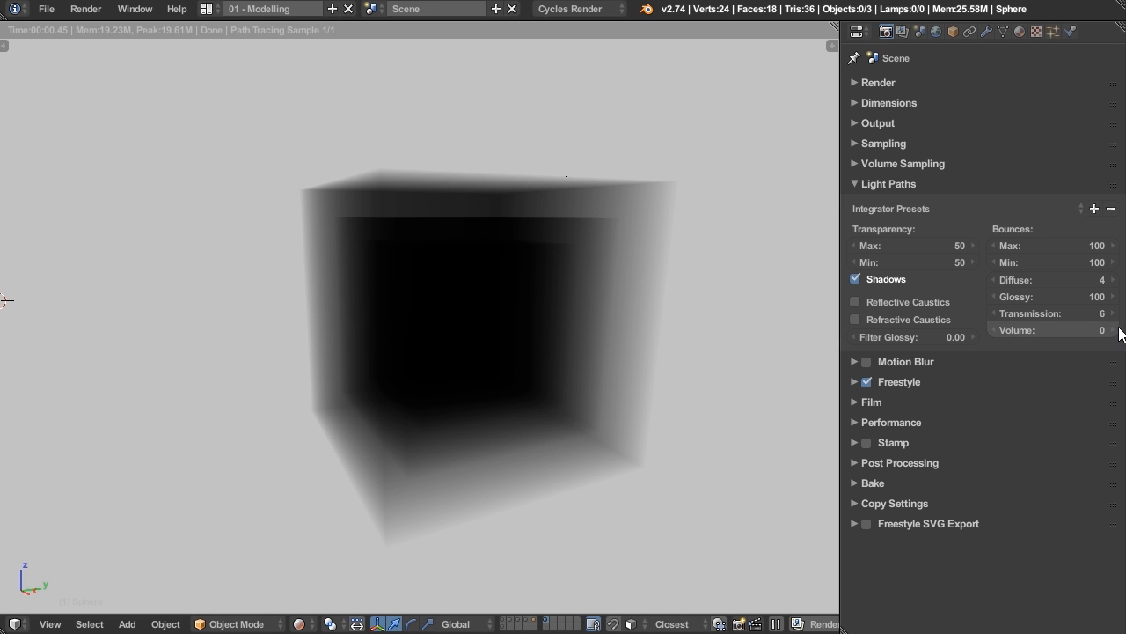
click(1114, 330)
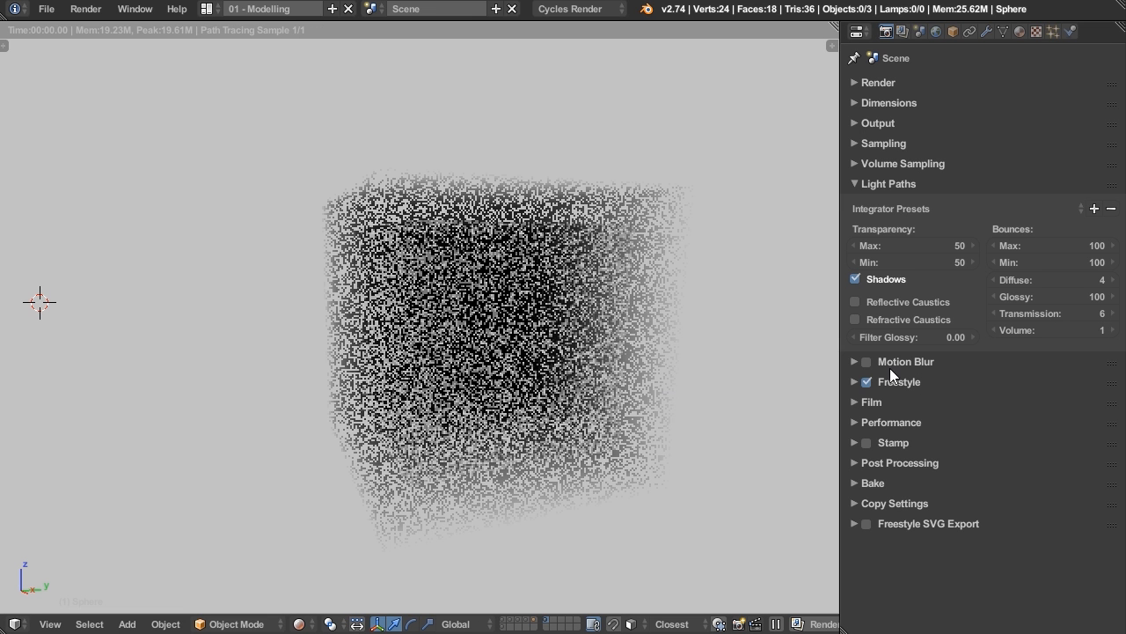
Step: Lower the volume bounces to 0, inspect the cube's shading, and raise them back to 1
click(996, 330)
middle_drag(419, 432, 545, 434)
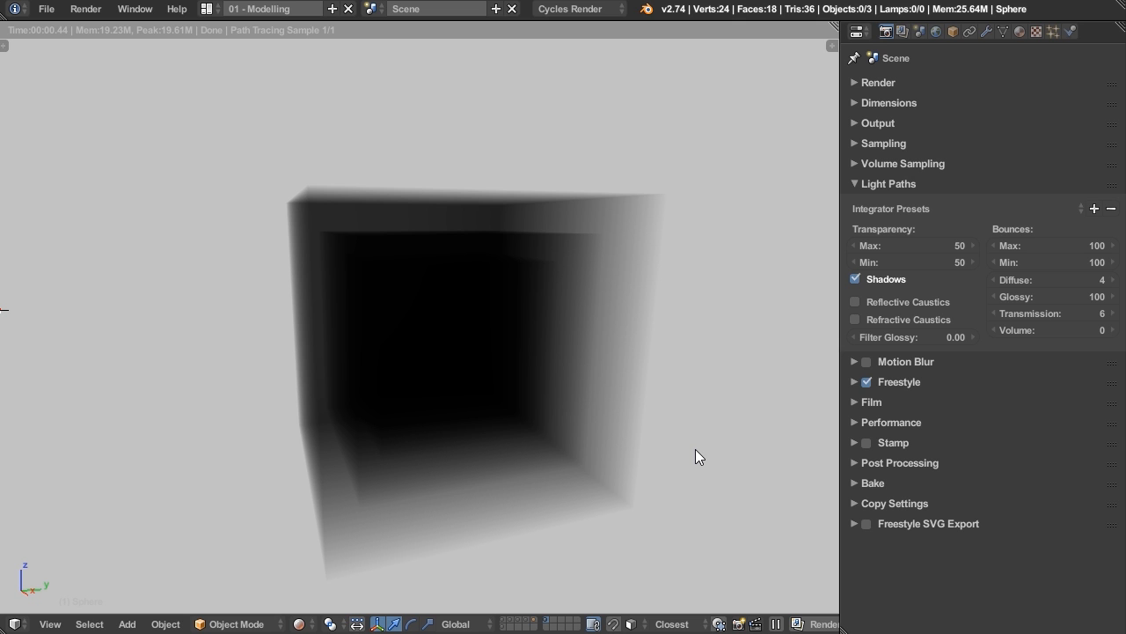
middle_drag(666, 443, 654, 435)
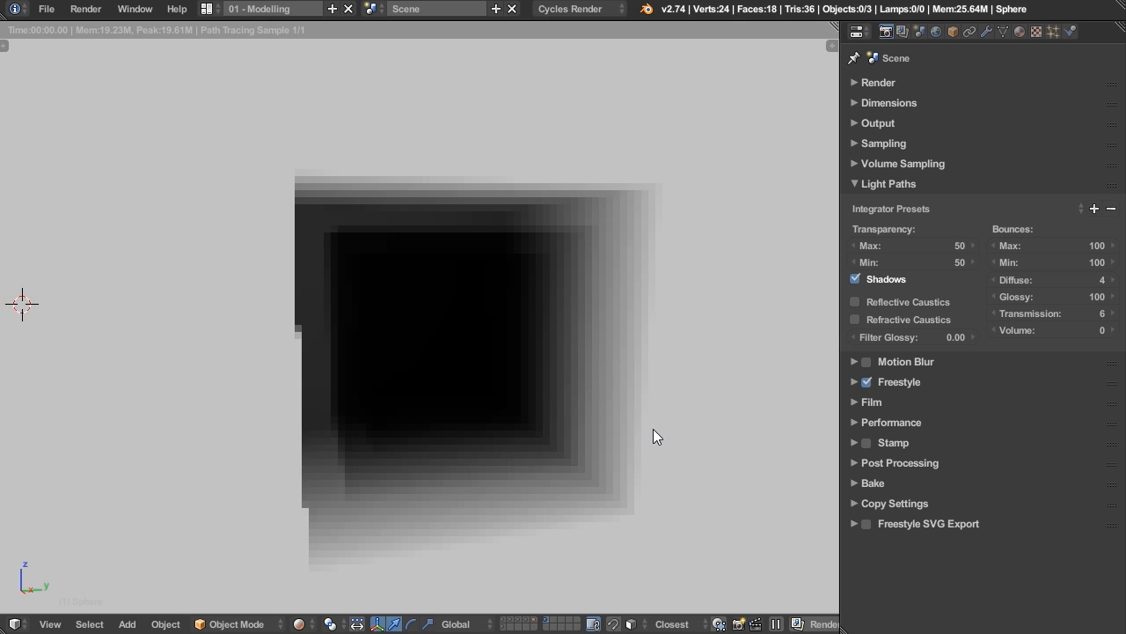
middle_drag(498, 424, 536, 421)
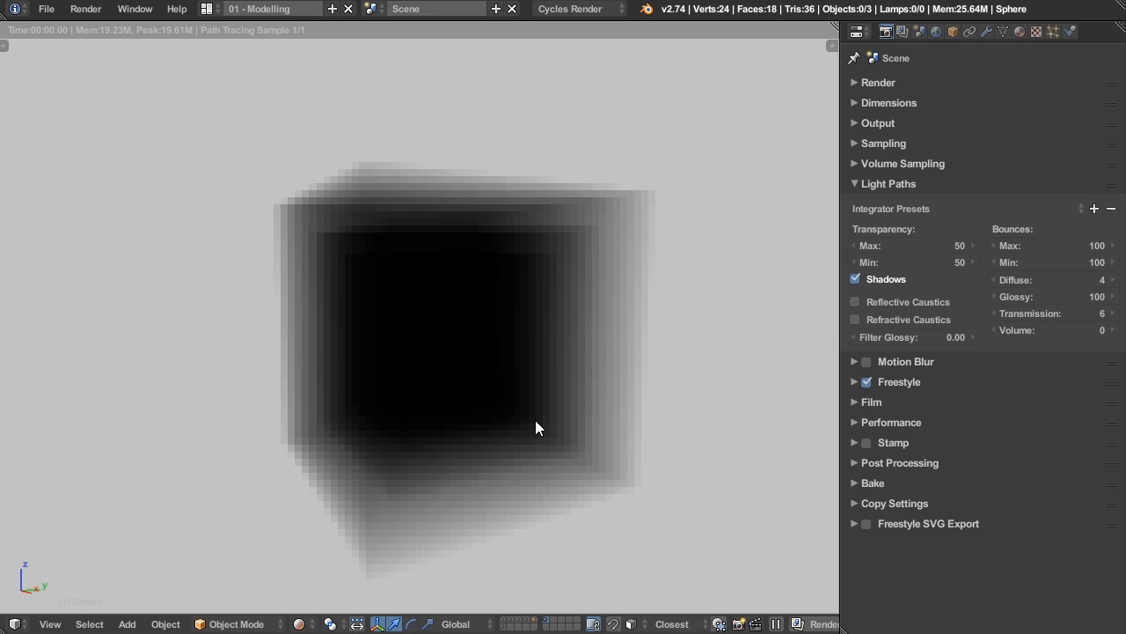
click(1115, 331)
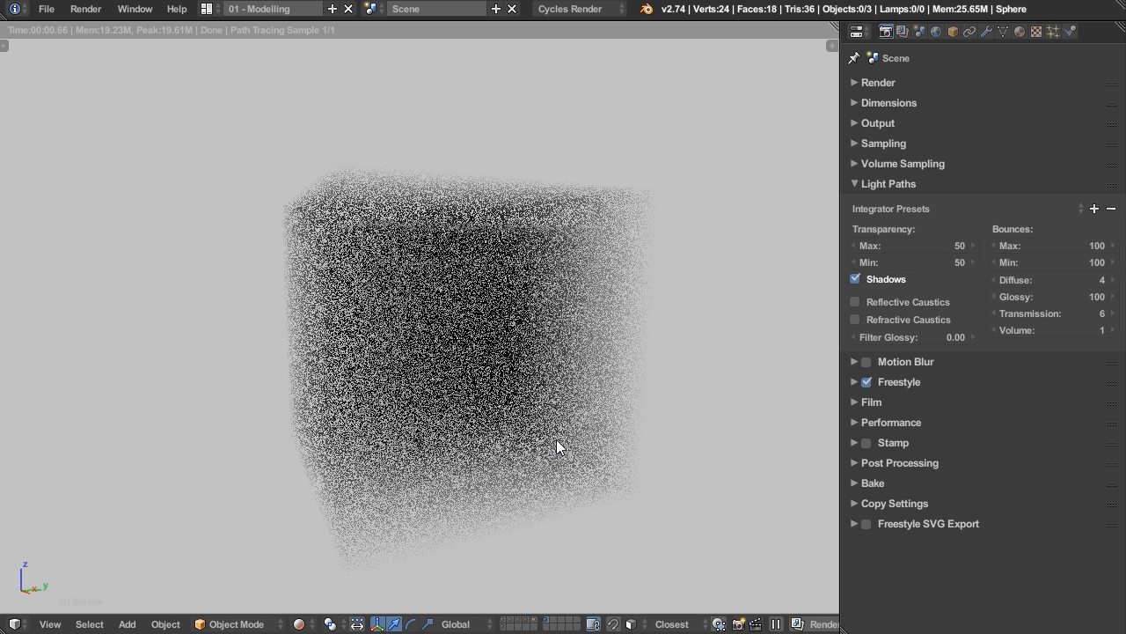
Step: Switch the sampling integrator to Path Tracing
click(857, 144)
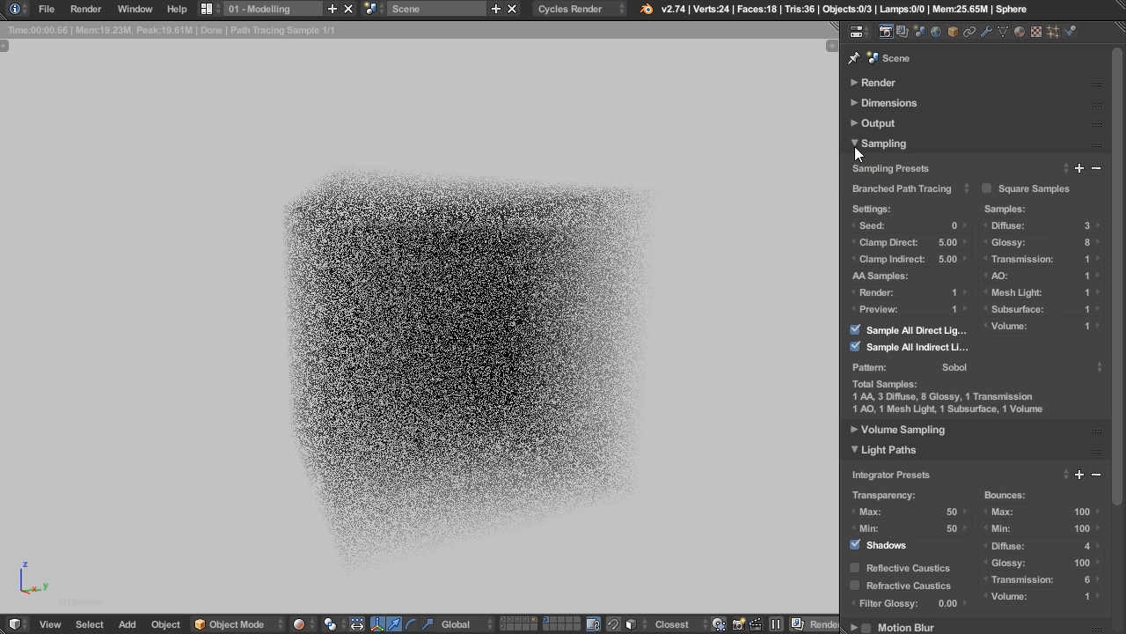
click(942, 189)
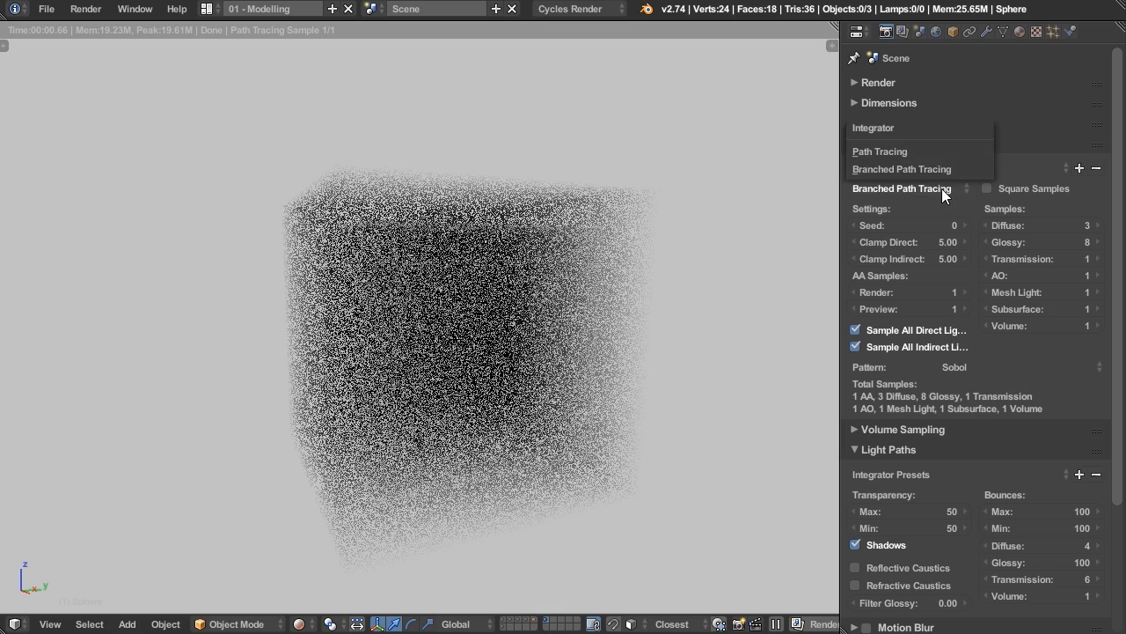
click(939, 153)
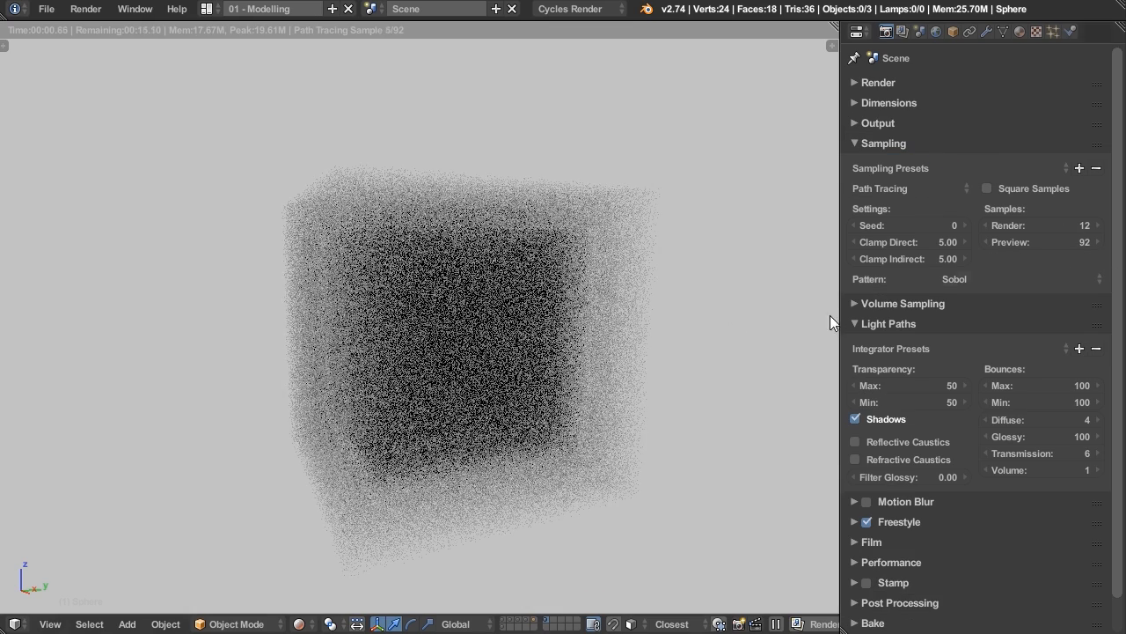
middle_drag(531, 479, 549, 435)
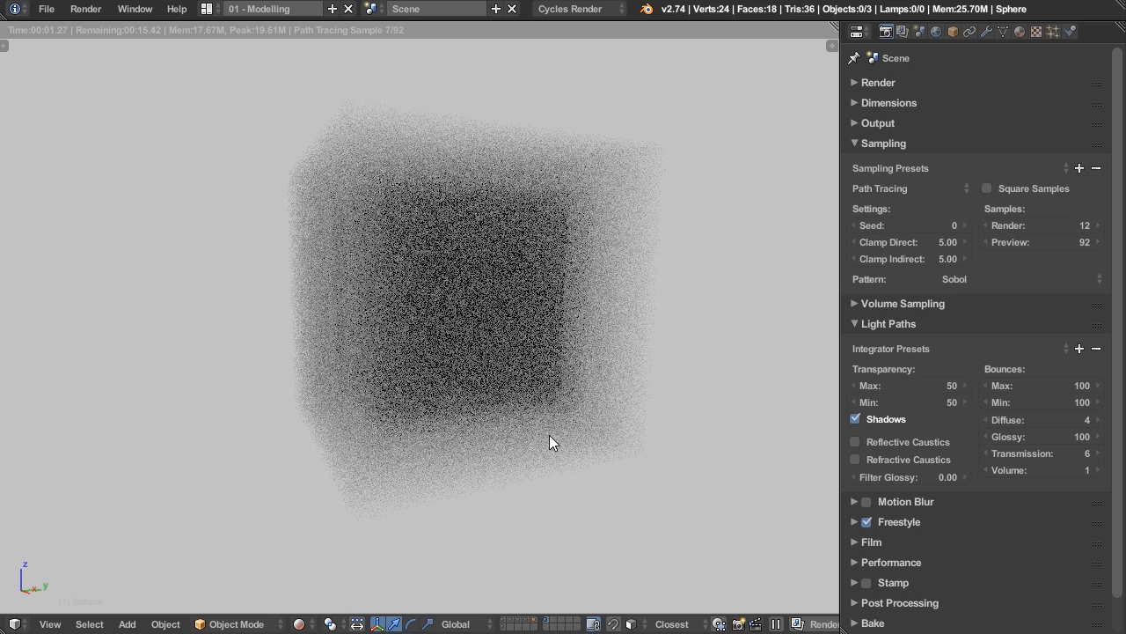
Step: Raise the volume bounces to 3 and check the rendered cube
click(1099, 470)
click(1098, 470)
middle_drag(641, 376, 631, 376)
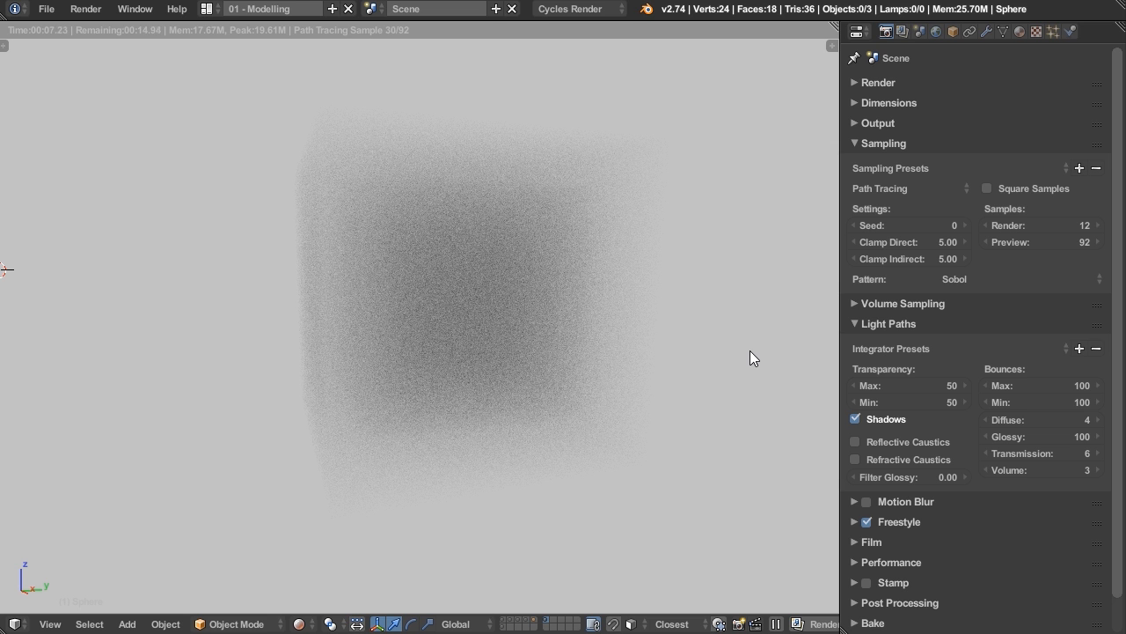
Step: Set the Translucent BSDF colour of Material.011 to pure white and return to the render settings
click(1019, 32)
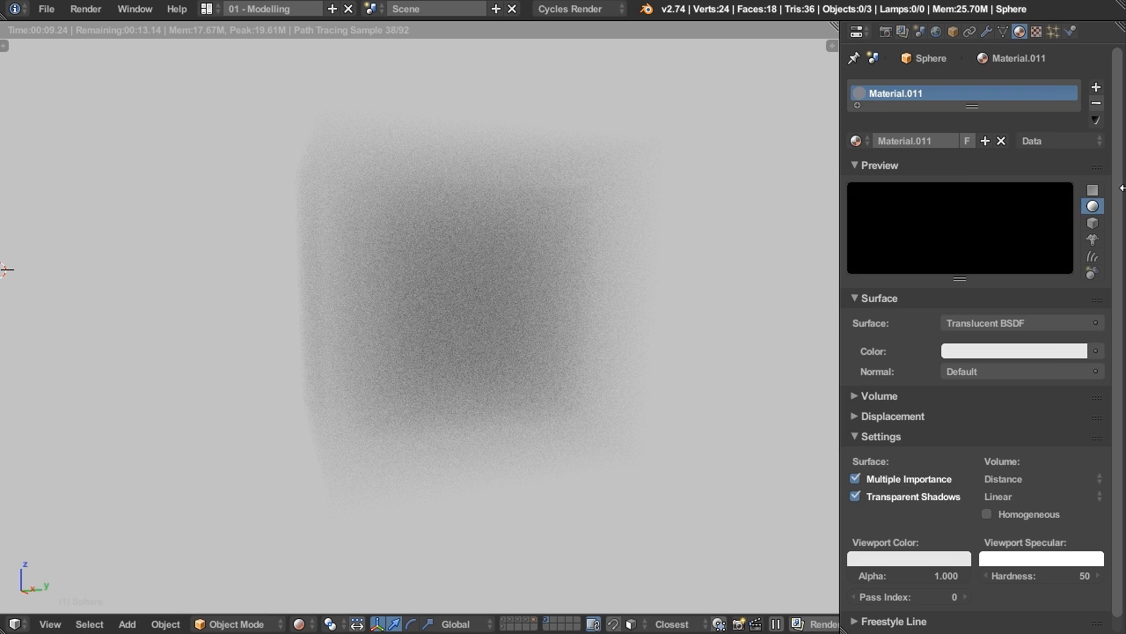
click(1047, 351)
drag(1073, 125, 1075, 203)
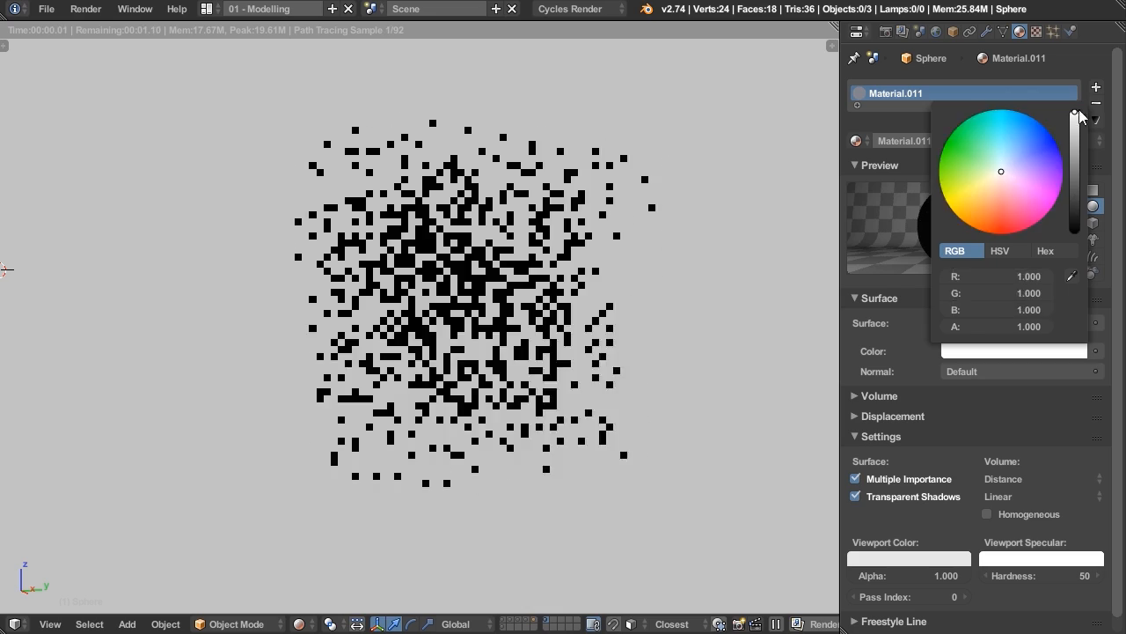
click(885, 32)
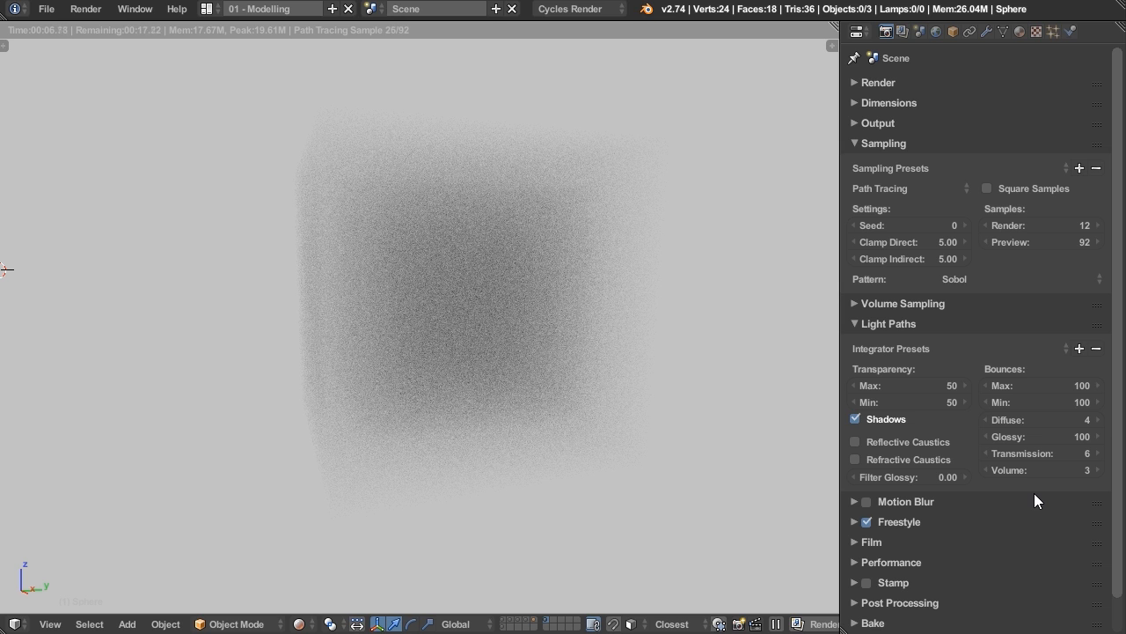
Step: Raise the volume bounces to 6 for comparison and lower them back to 3
click(1097, 470)
click(1096, 469)
click(1096, 470)
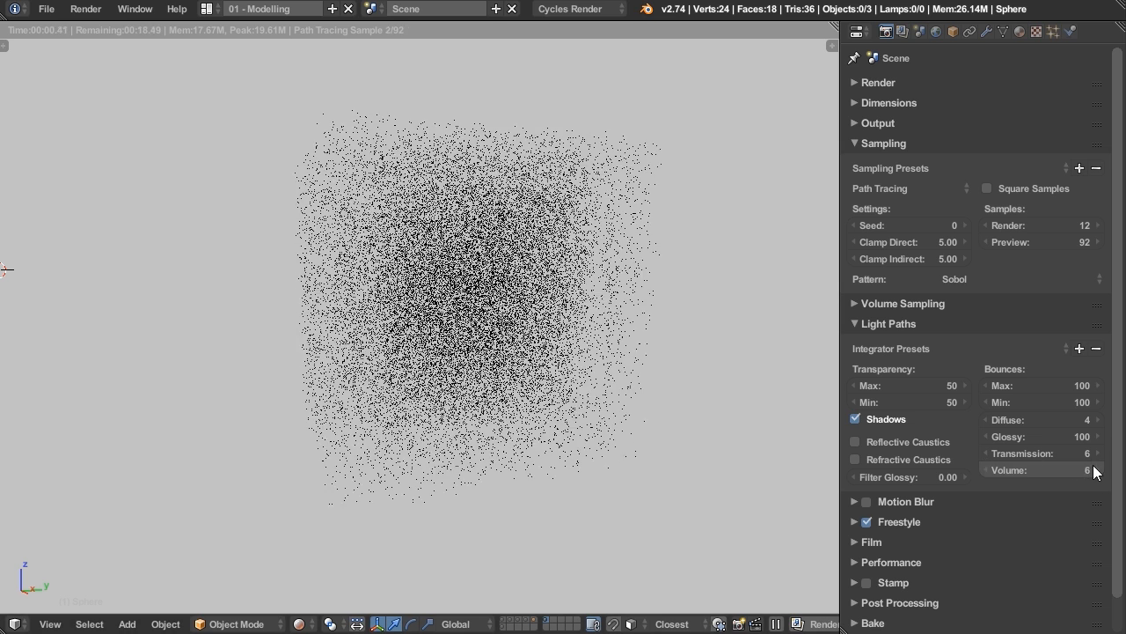
click(994, 469)
click(994, 468)
click(995, 468)
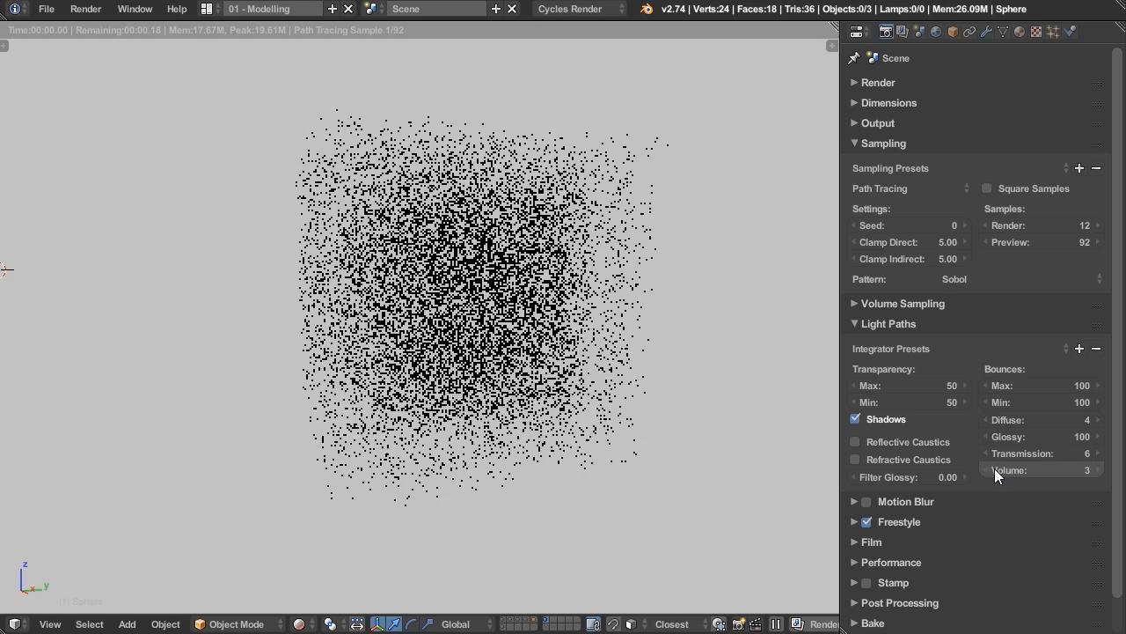